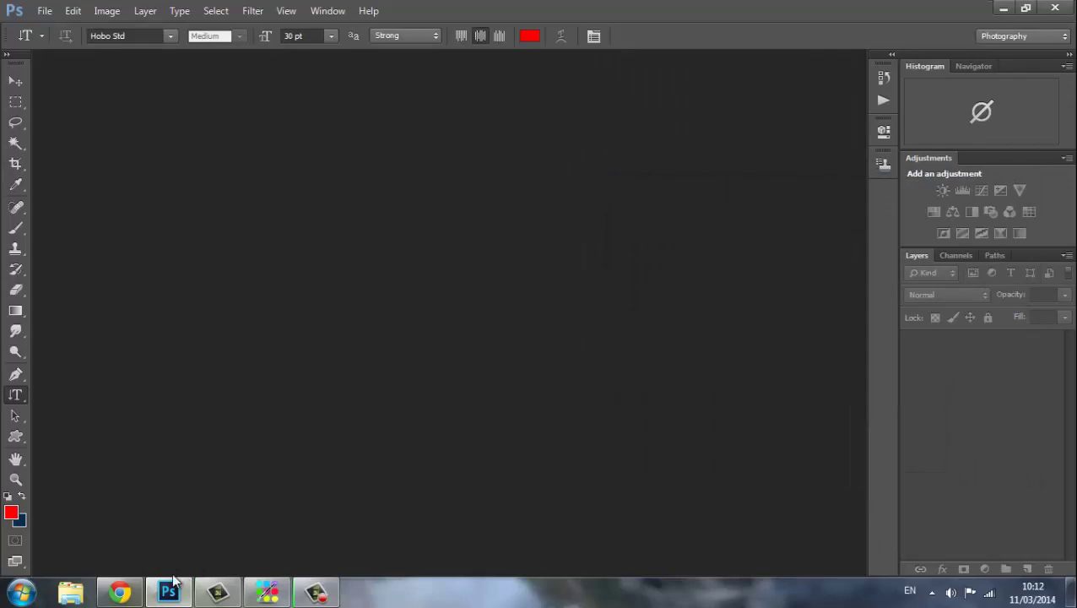
Step: Copy the Roblox shirt template image from the Chrome page and return to Photoshop
left_click(119, 590)
right_click(363, 141)
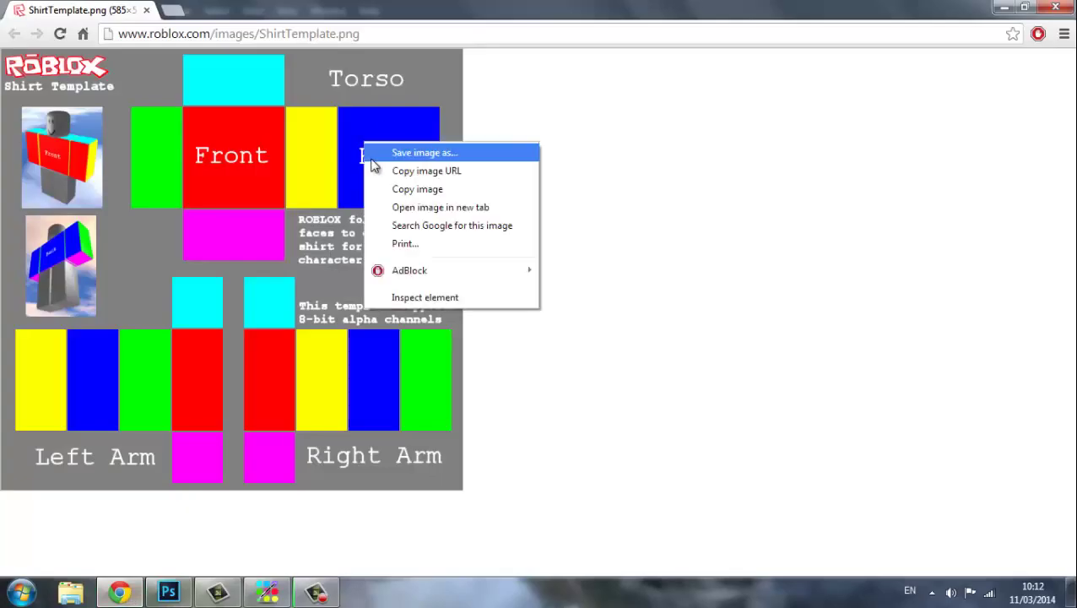
left_click(408, 194)
left_click(1003, 7)
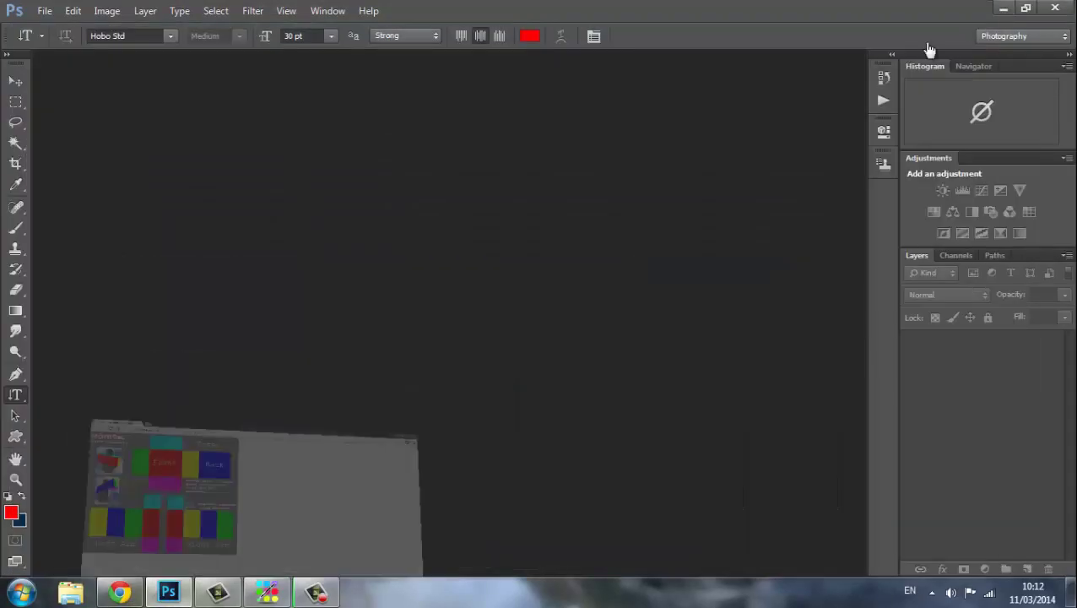
Step: Create a new document at the clipboard size and convert its Background into a regular layer
left_click(44, 10)
left_click(93, 30)
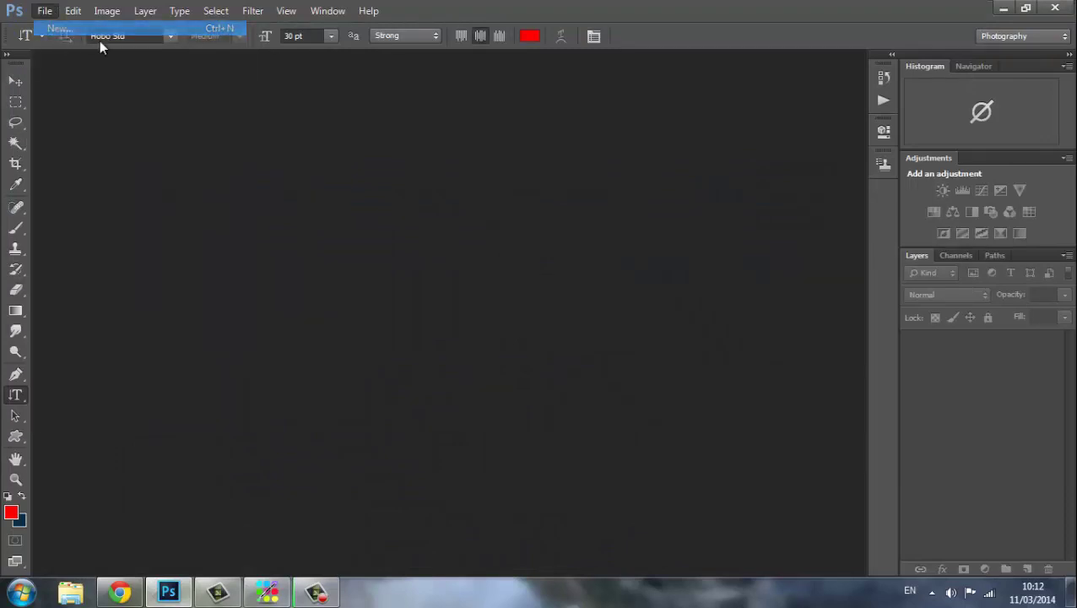
left_click(964, 210)
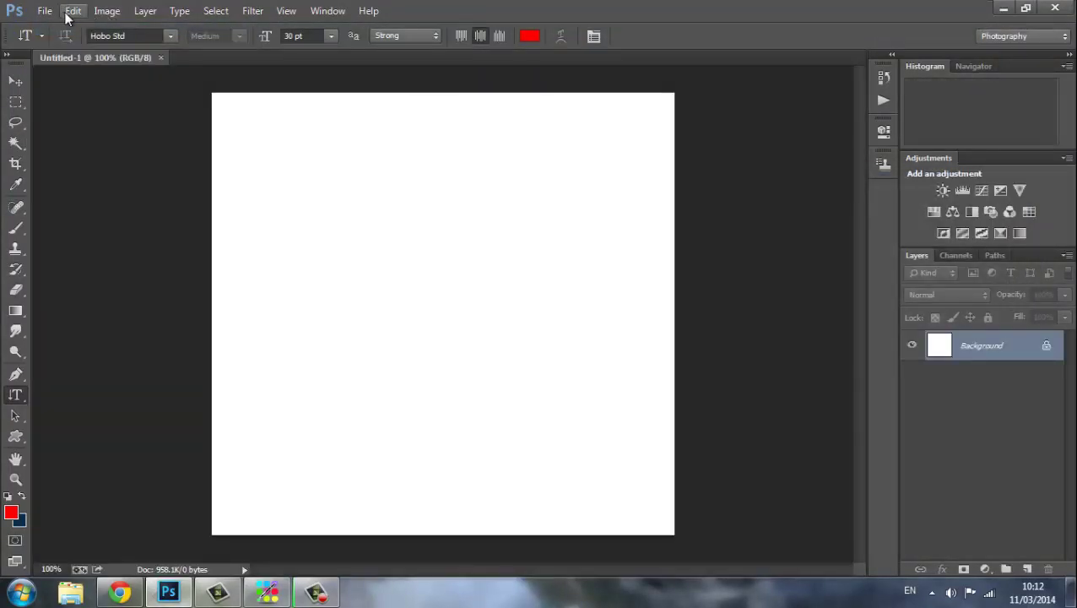
left_click(72, 11)
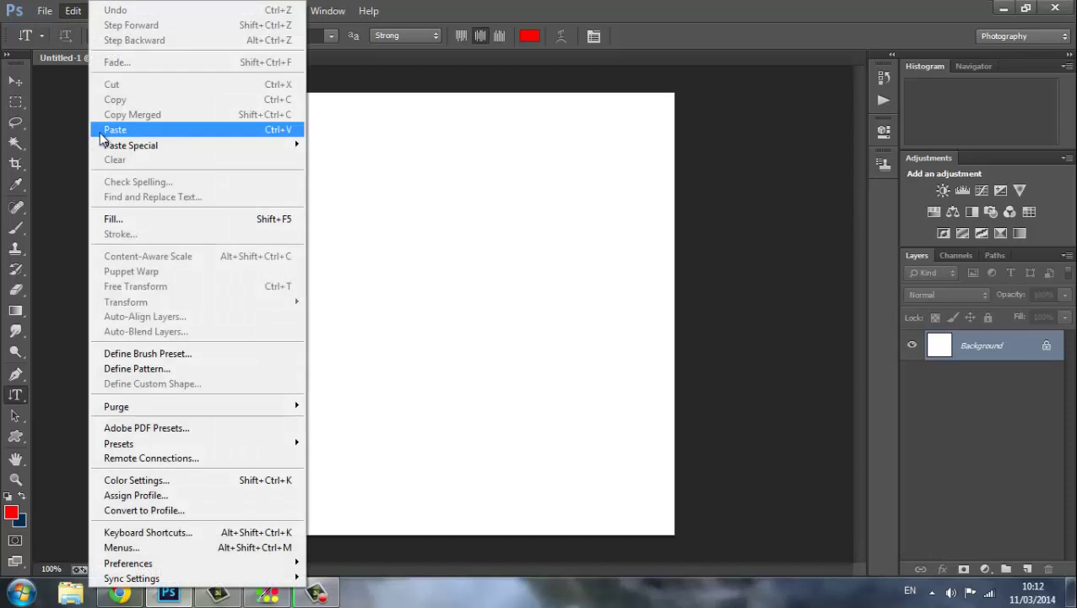
double_click(935, 347)
key("Return")
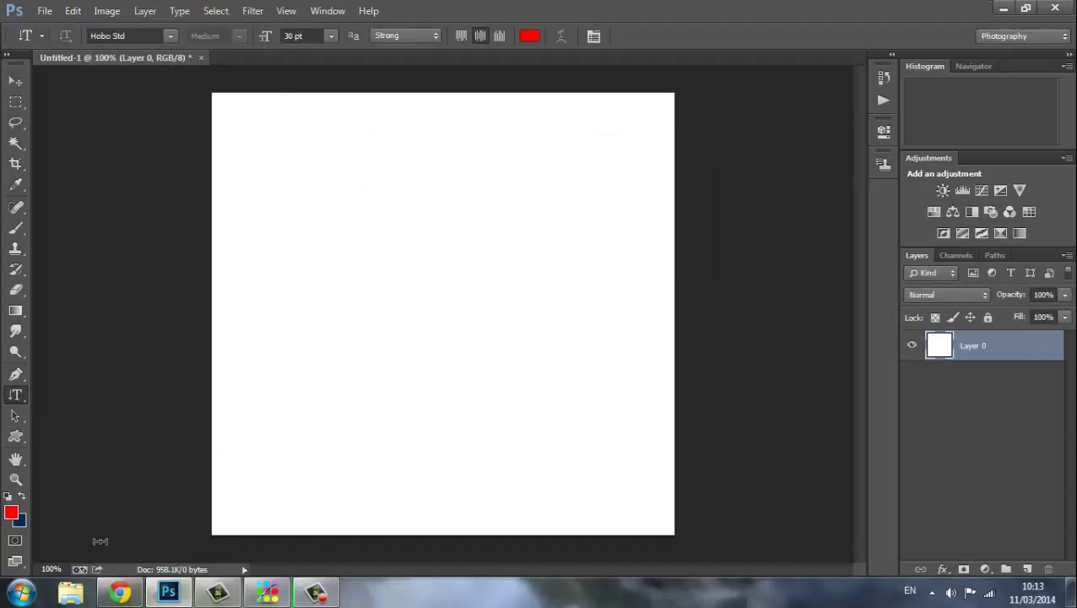
Step: Switch to Chrome and open roblox.com in a new tab
left_click(120, 592)
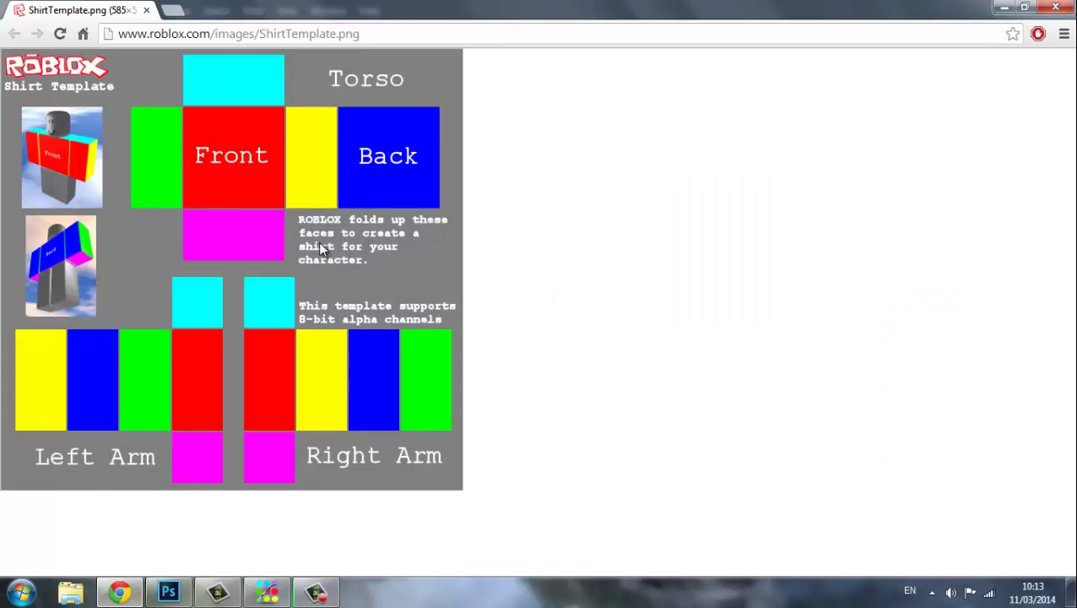
left_click(171, 10)
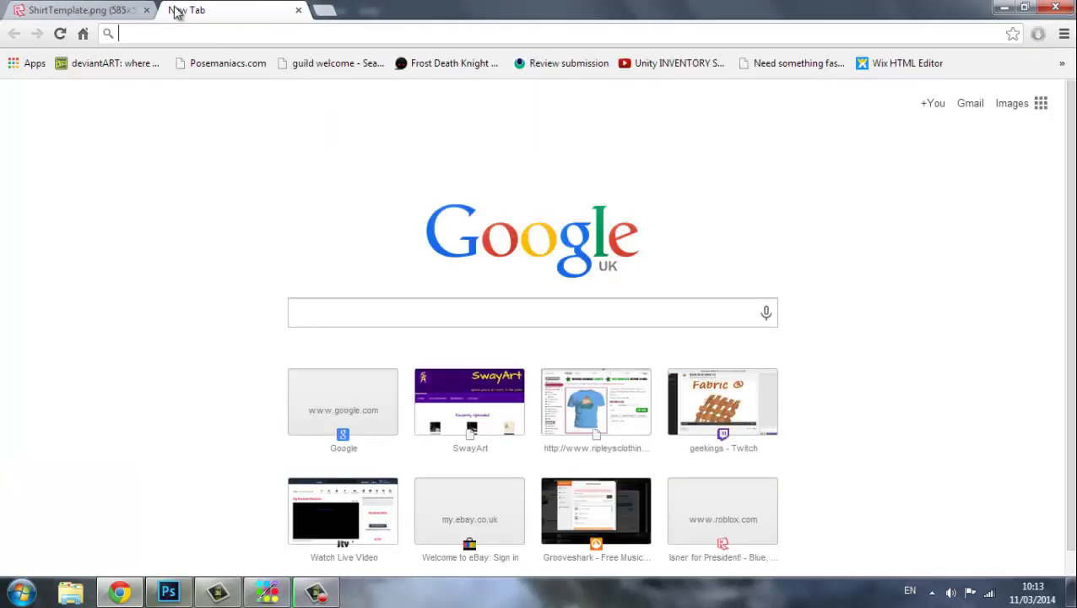
type("roblox.com")
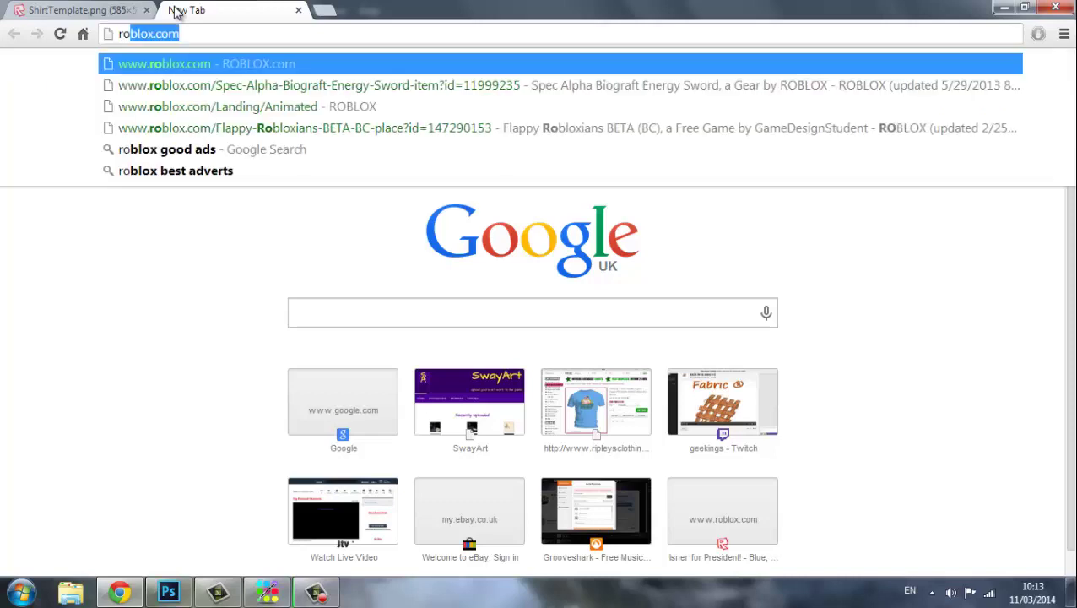
key("Return")
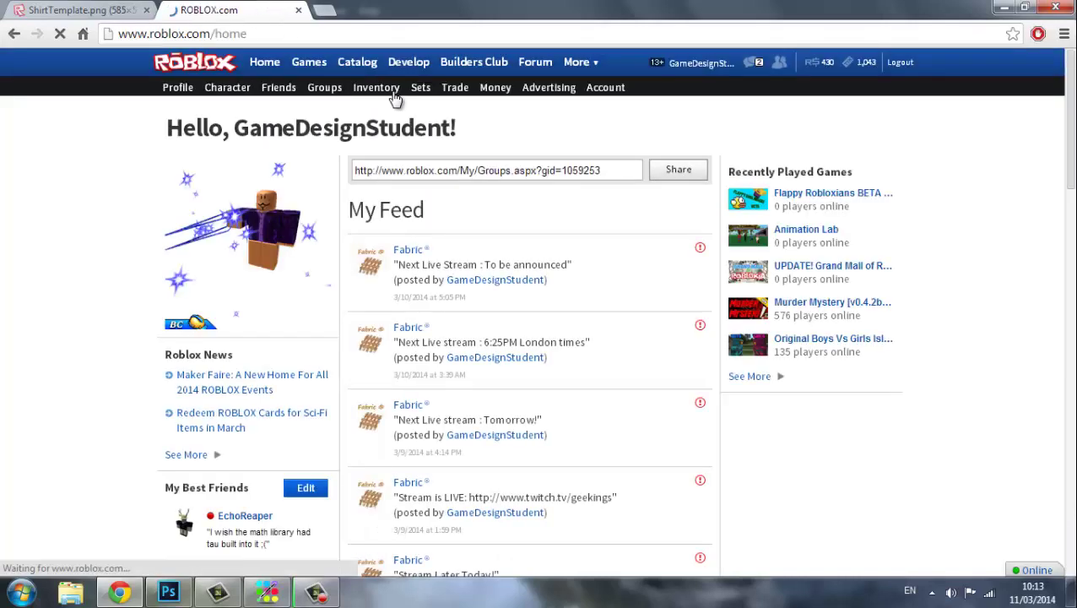
Step: View the shirt template linked from Roblox's Create a Shirt page under Develop, and close both the template and Roblox pages
left_click(396, 67)
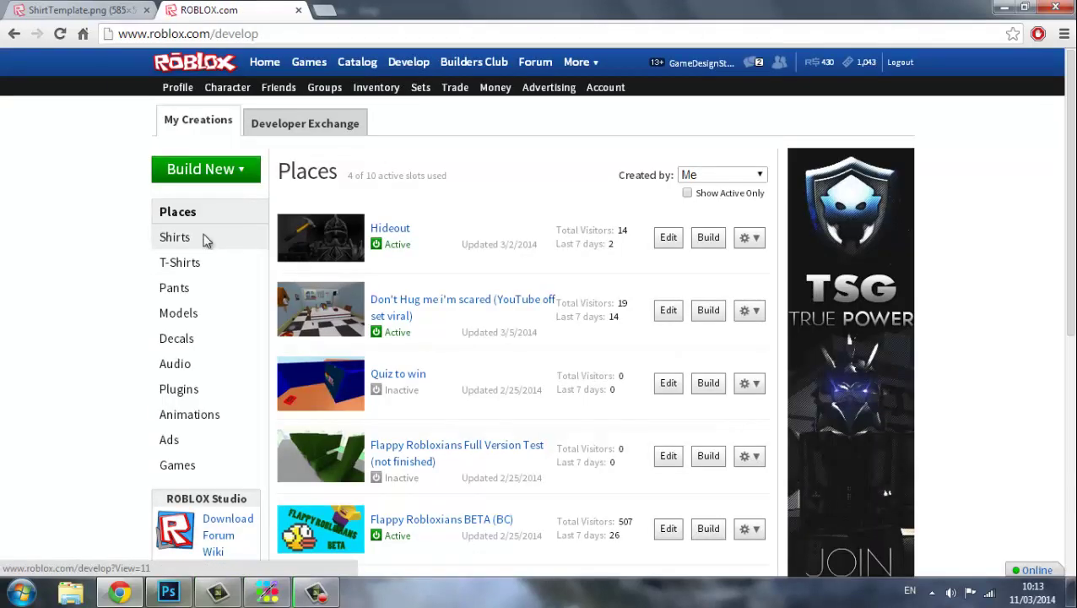
left_click(207, 238)
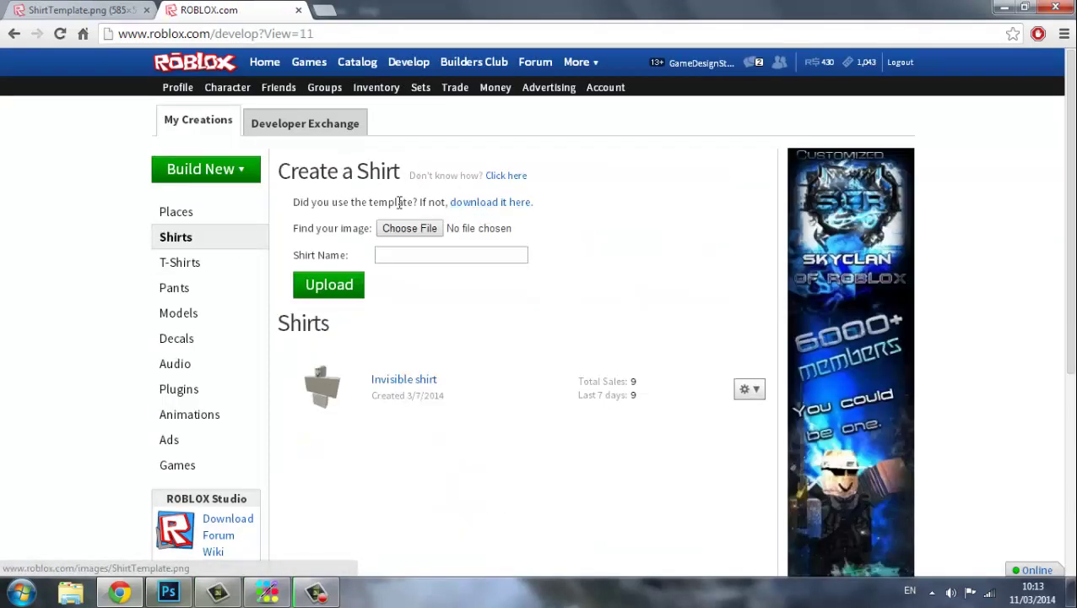
left_click(487, 204)
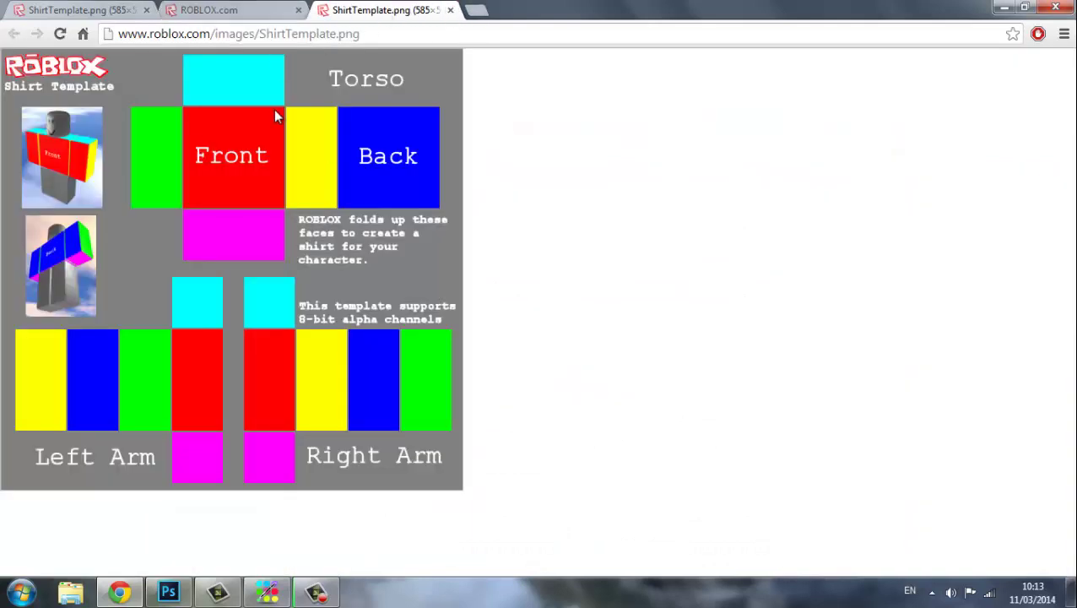
left_click(448, 9)
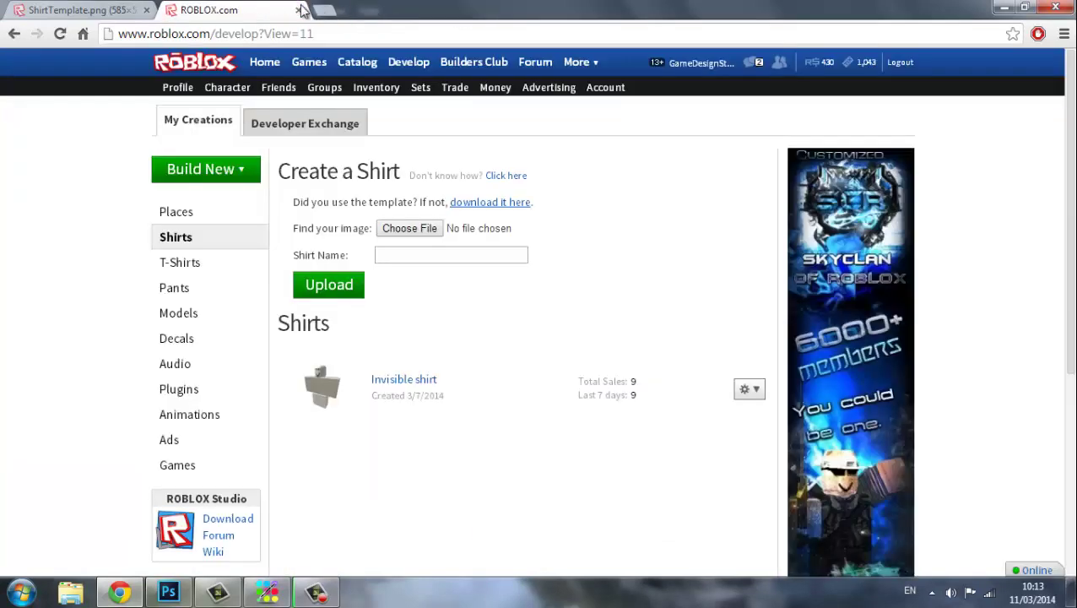
left_click(298, 9)
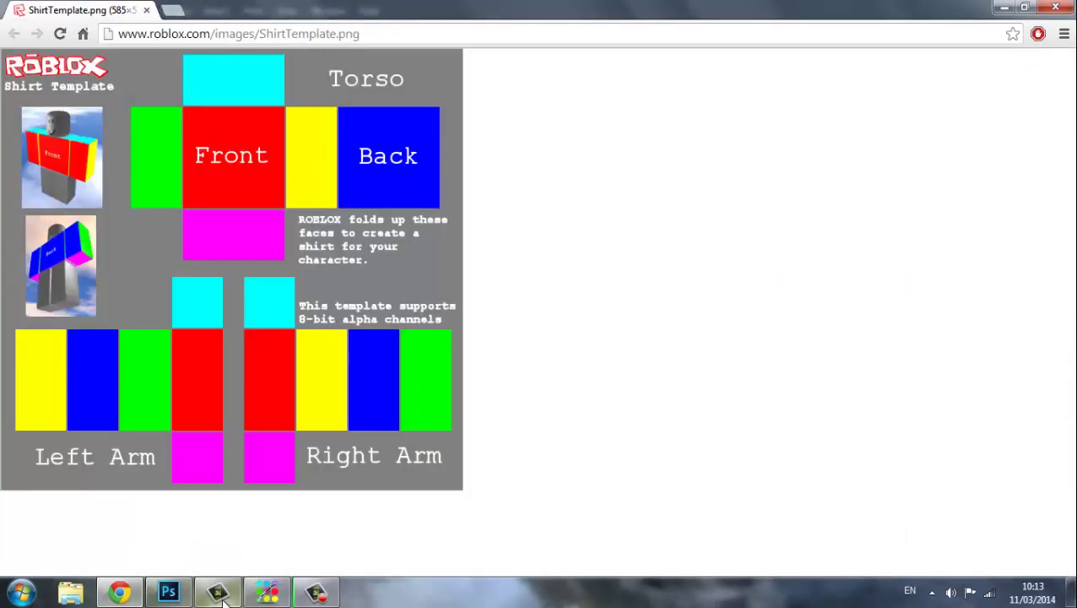
Step: Copy the shirt template image from the remaining Chrome page and switch to Photoshop
right_click(242, 333)
left_click(279, 383)
left_click(173, 594)
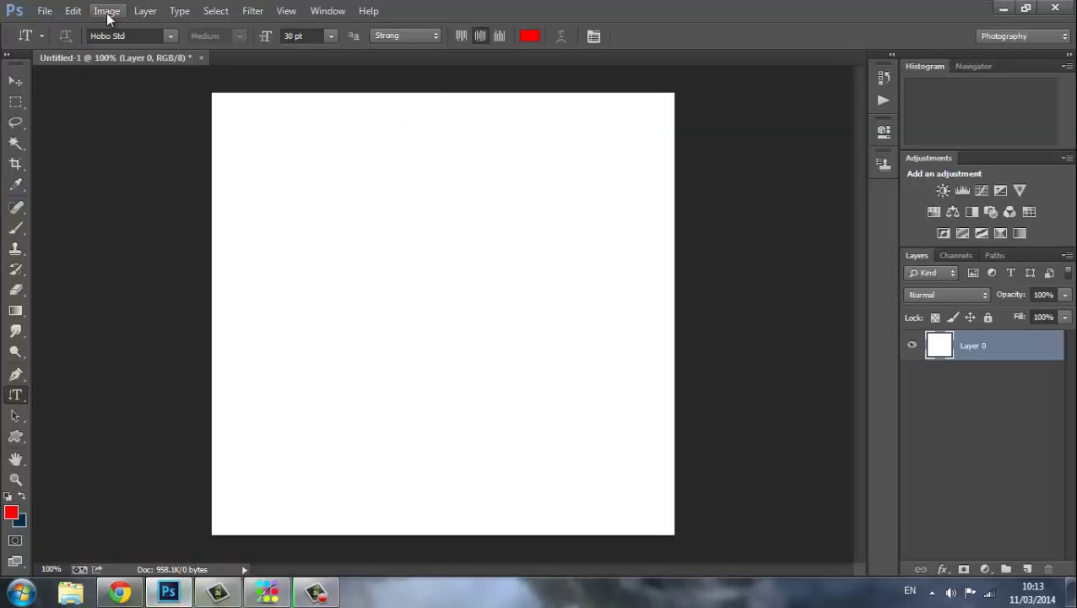
Step: Create a white 585 x 559 pixel RGB document from the Clipboard preset and close Untitled-1 without saving
left_click(46, 11)
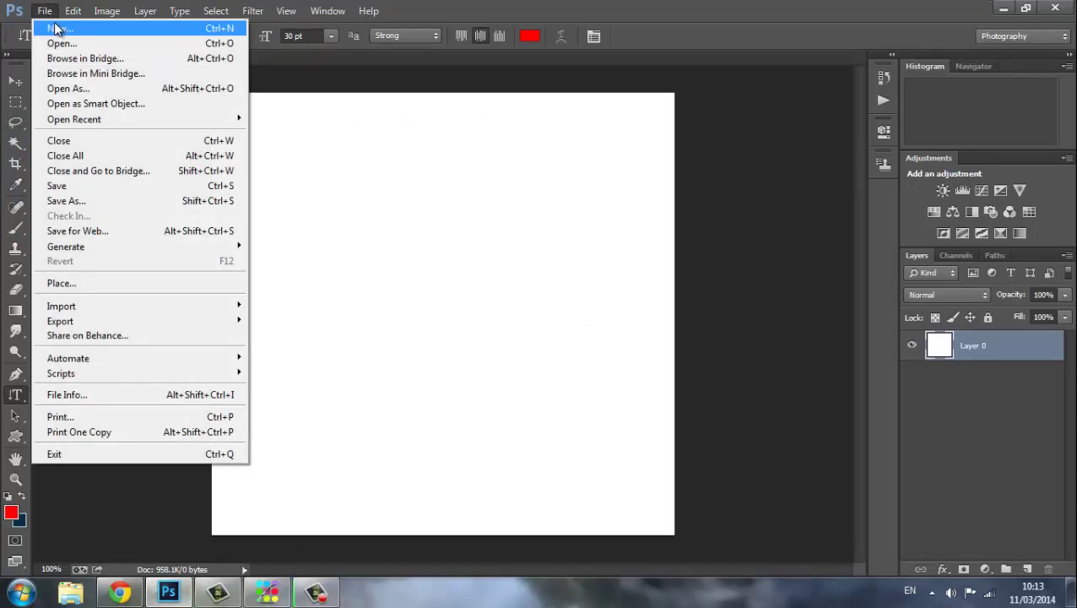
left_click(57, 30)
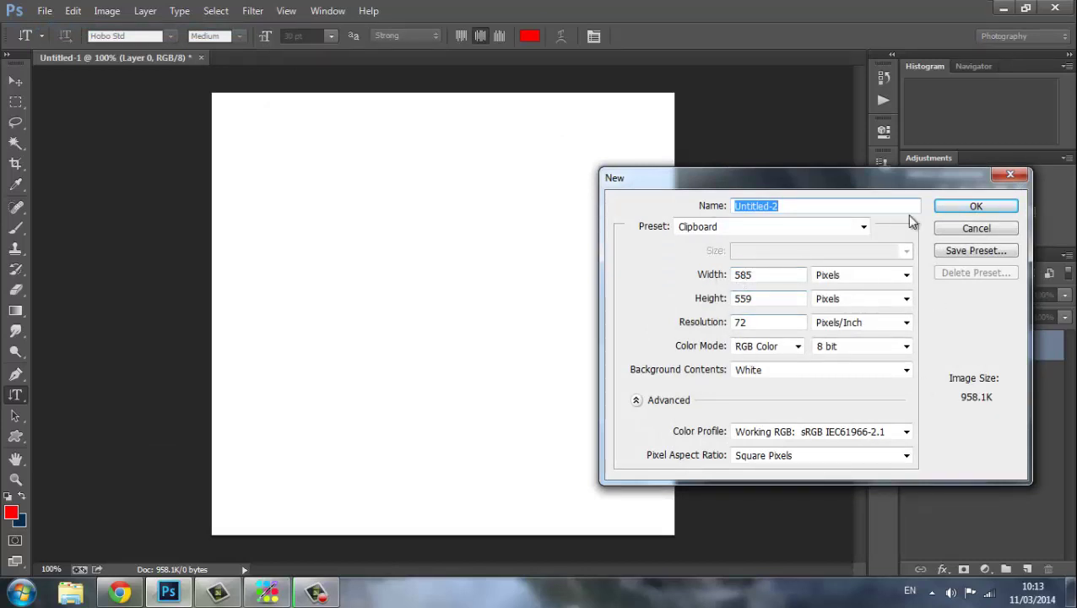
left_click(977, 206)
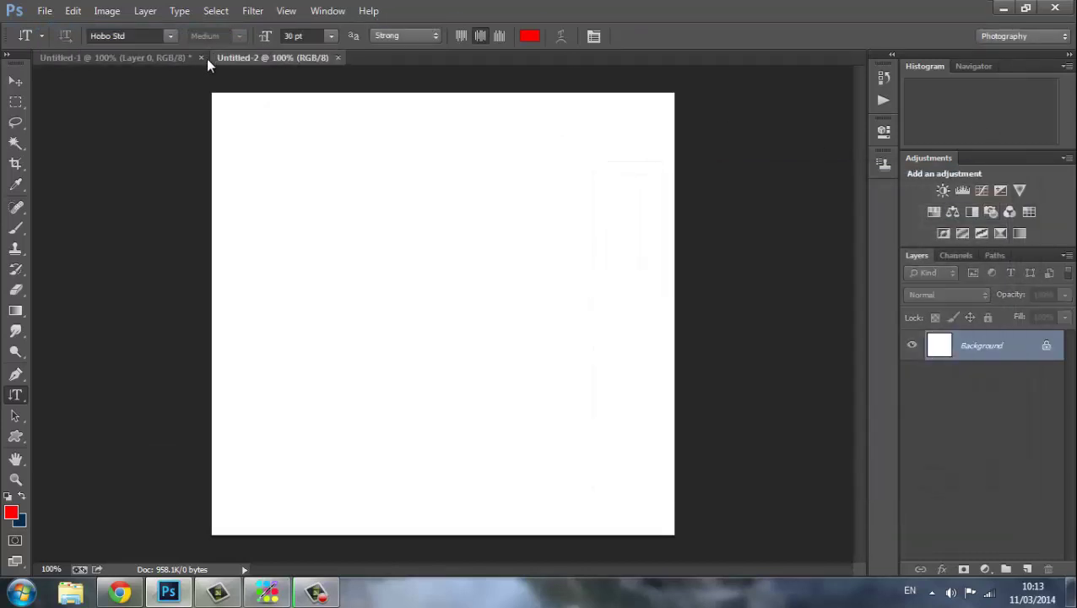
left_click(201, 57)
left_click(538, 235)
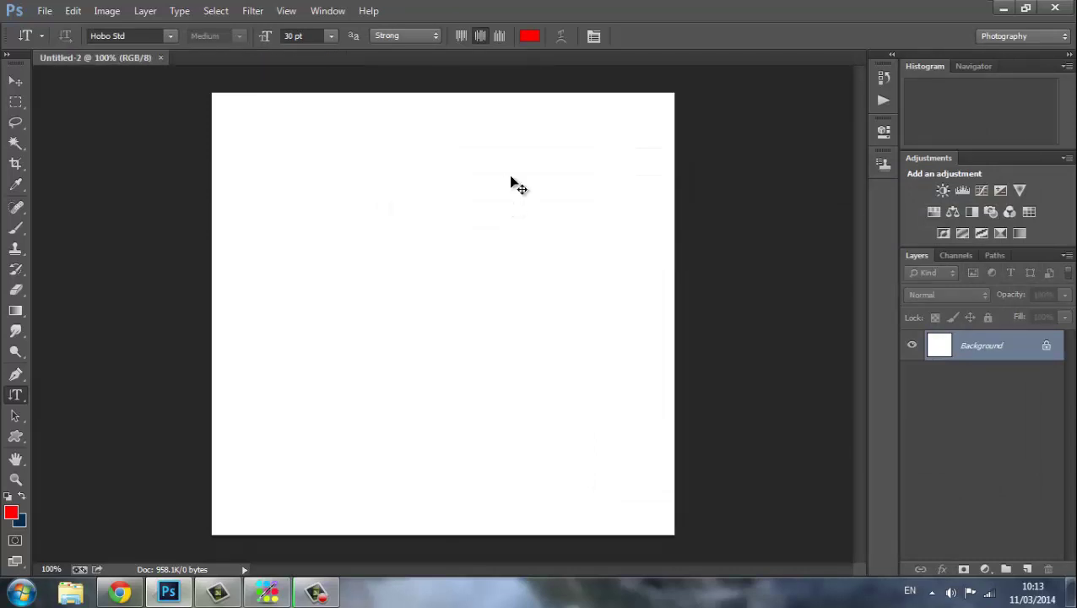
Step: Paste the shirt template into the new document and convert the Background into a regular layer named Layer 0
left_click_drag(513, 183, 512, 177)
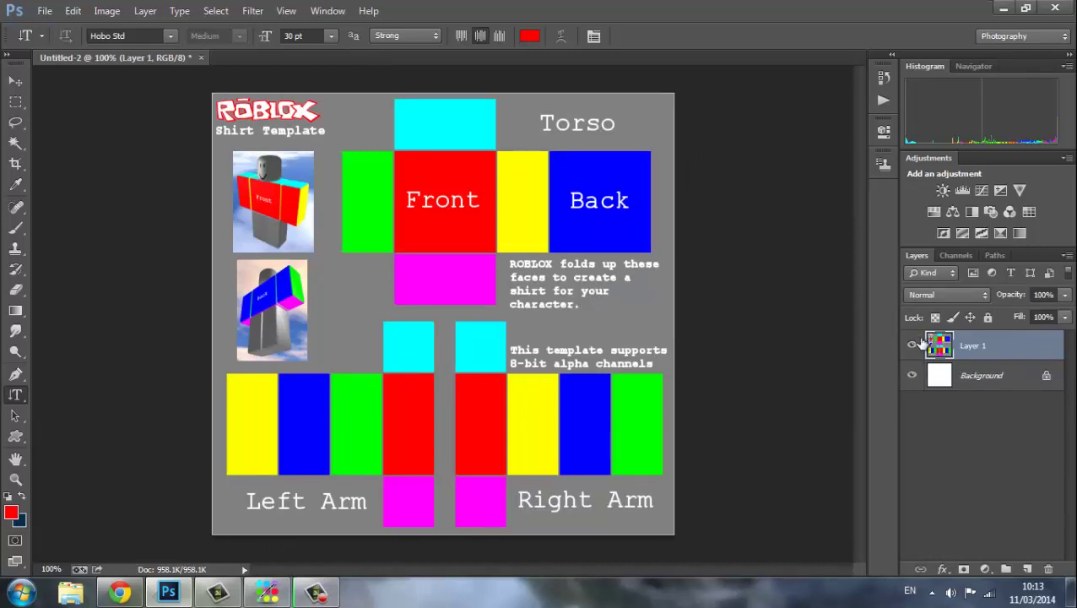
double_click(949, 377)
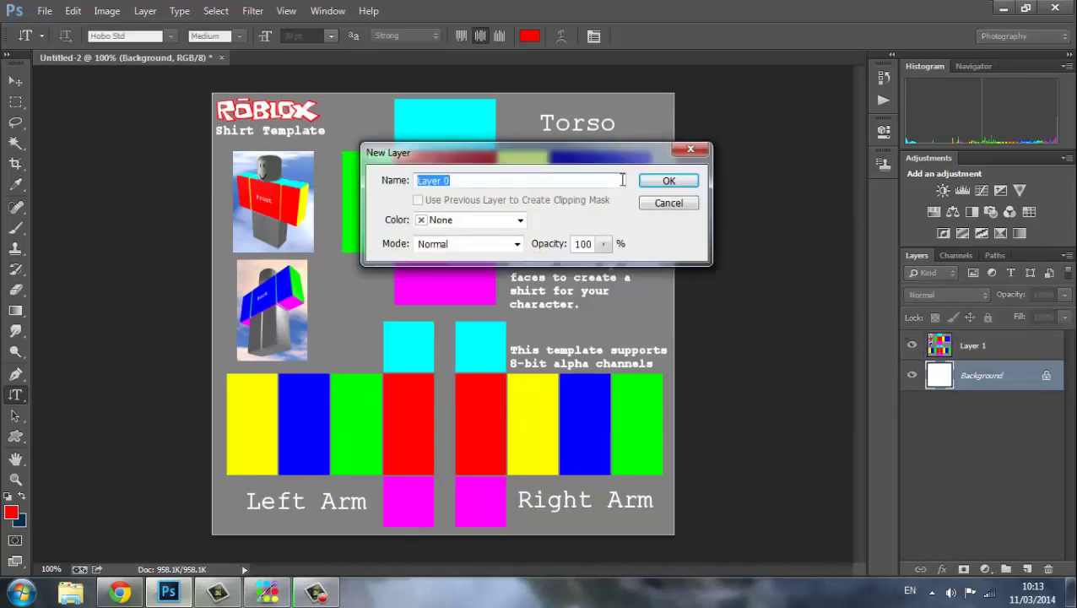
key("Return")
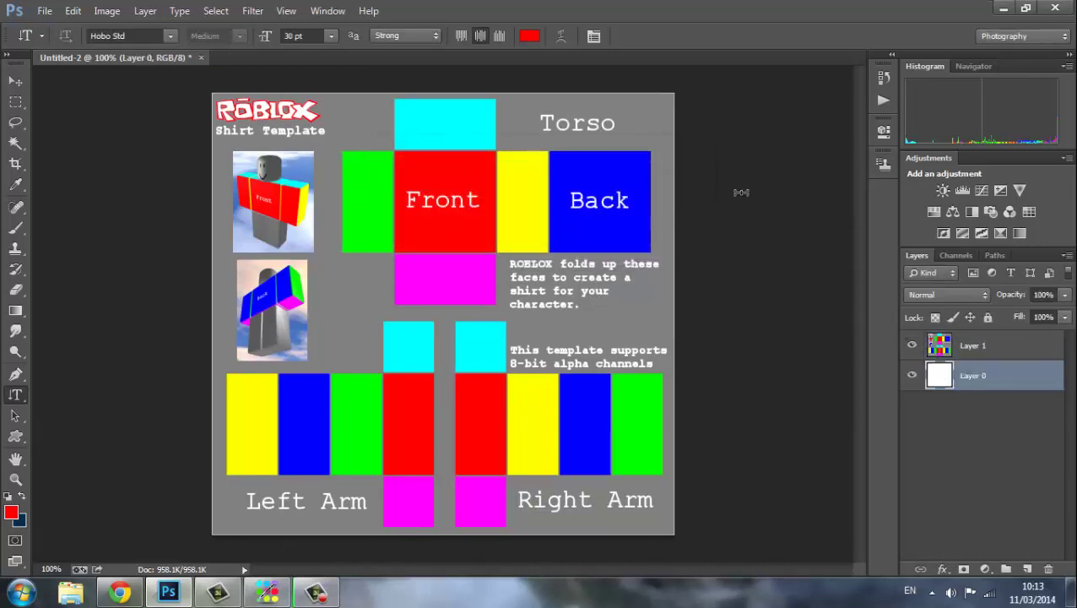
Step: Stamp the visible layers into a new layer and delete the white Layer 0
key("ctrl+alt+shift+e")
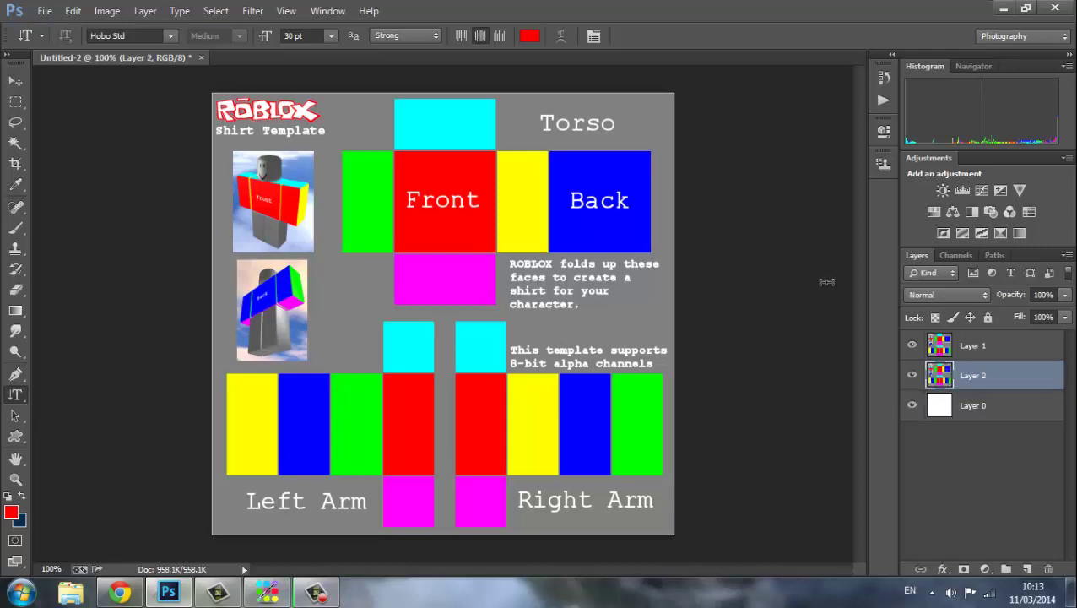
left_click(955, 410)
key("Delete")
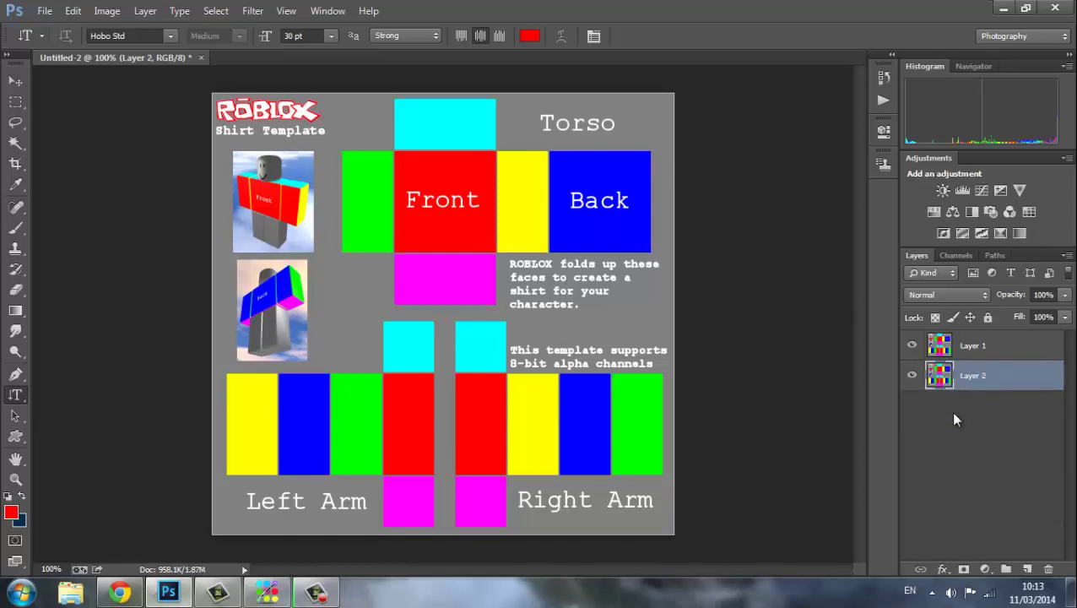
Step: Hide Layer 1, the upper copy of the shirt template
left_click(946, 355)
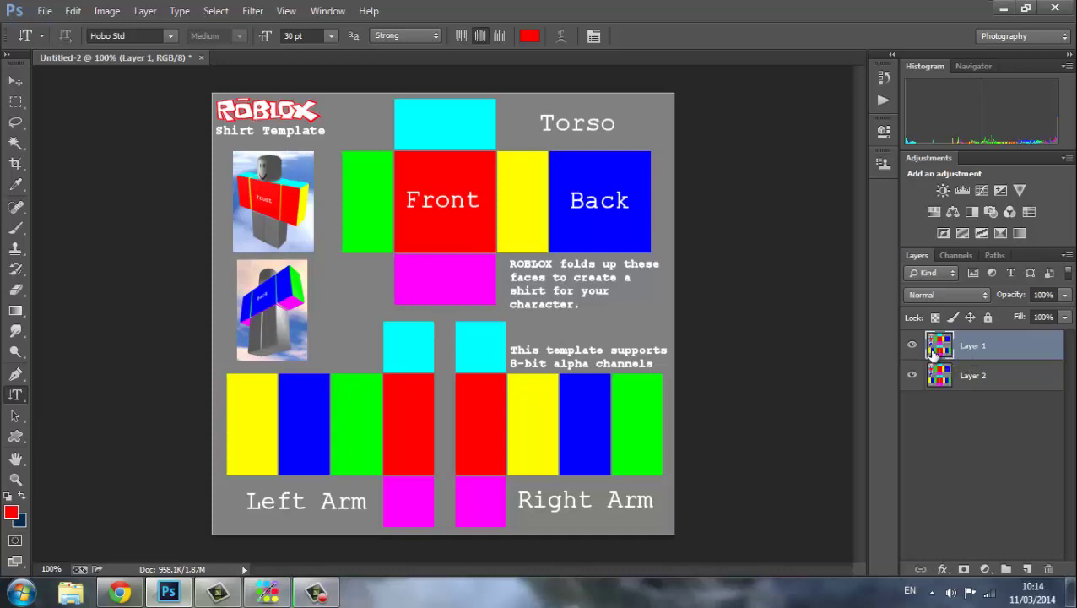
left_click(912, 347)
left_click(912, 345)
left_click(912, 347)
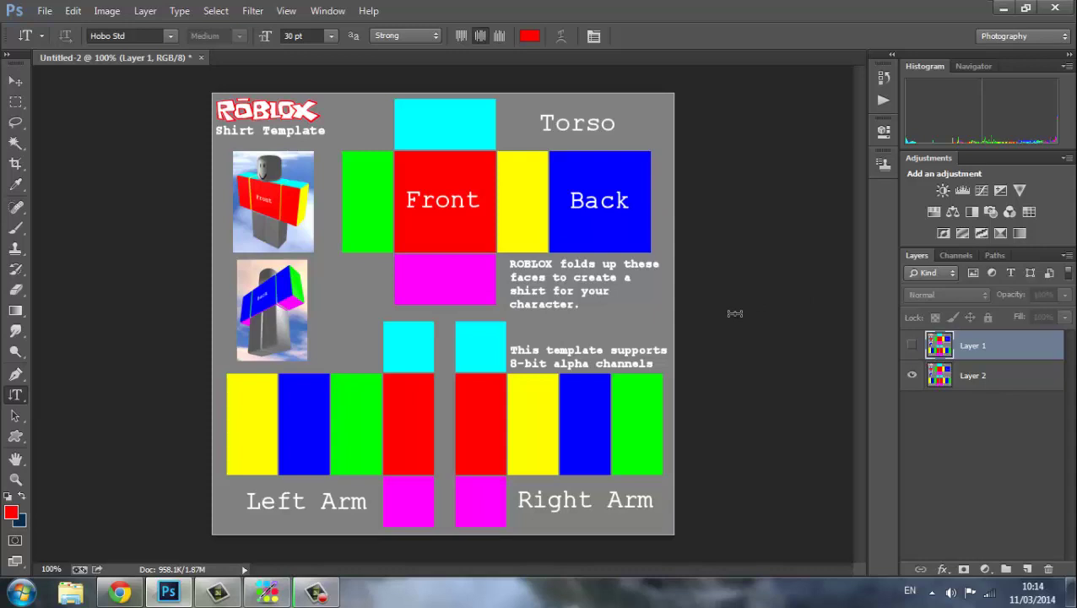
Step: Select the green torso side panel beside Front with the Rectangular Marquee tool, then make Layer 2 active
left_click(15, 101)
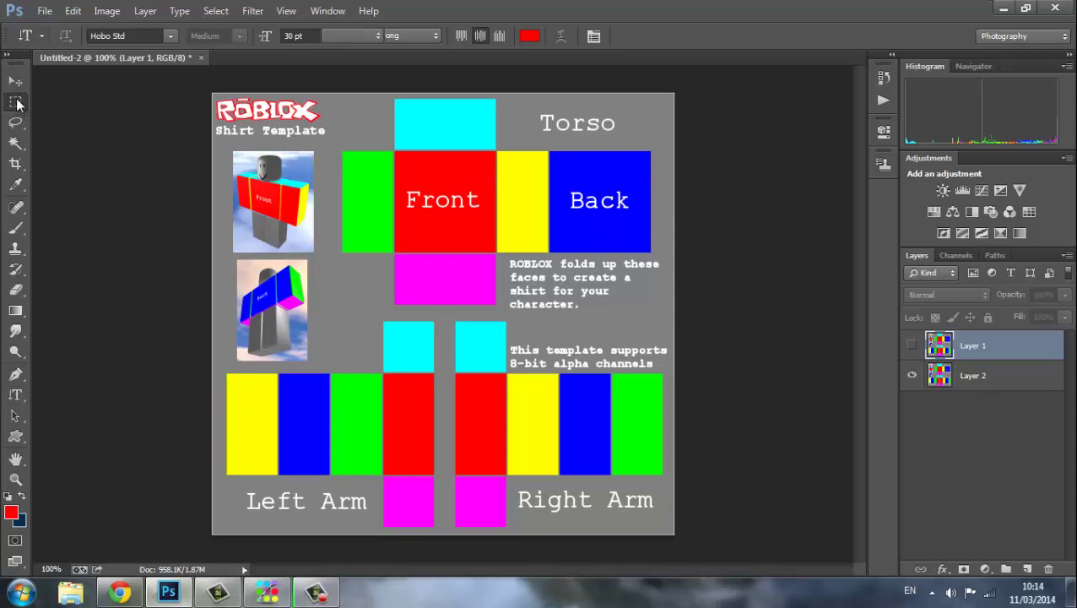
key("ctrl+plus")
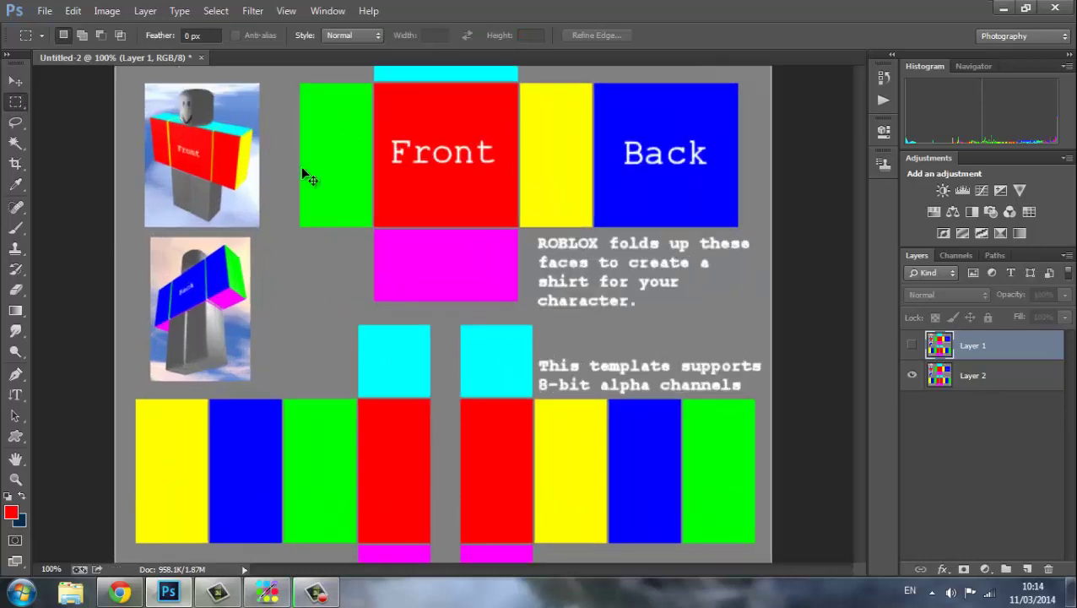
left_click_drag(861, 282, 865, 219)
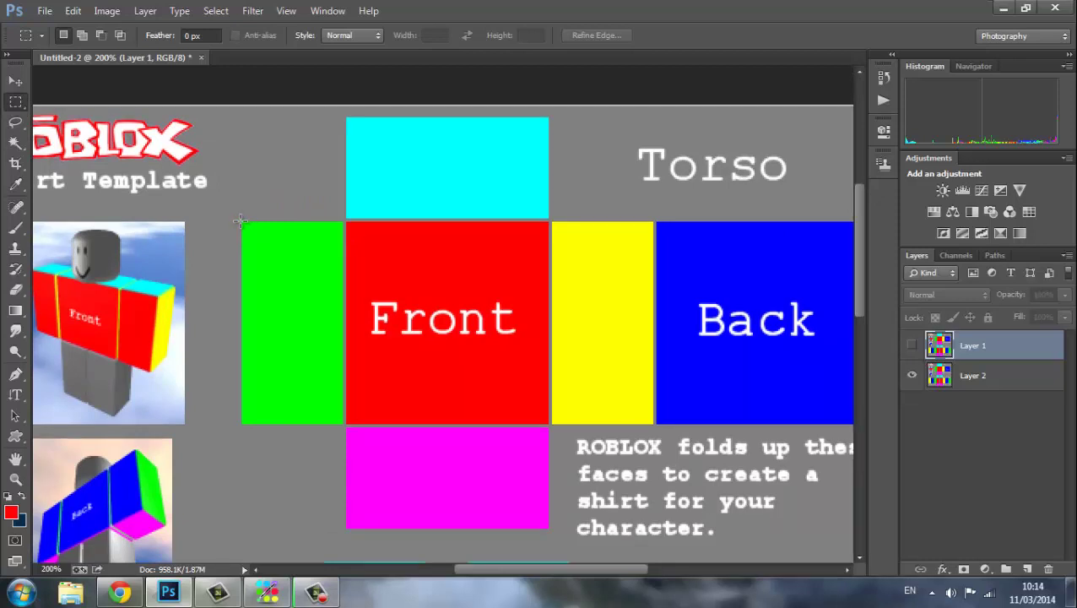
left_click_drag(243, 221, 340, 422)
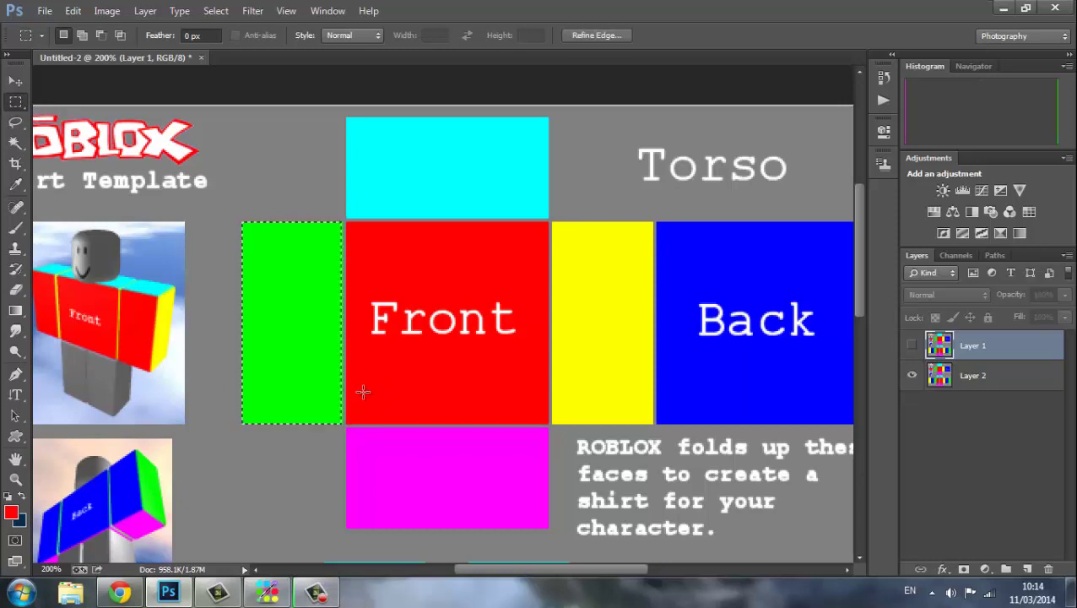
left_click(256, 196)
key("ctrl+plus")
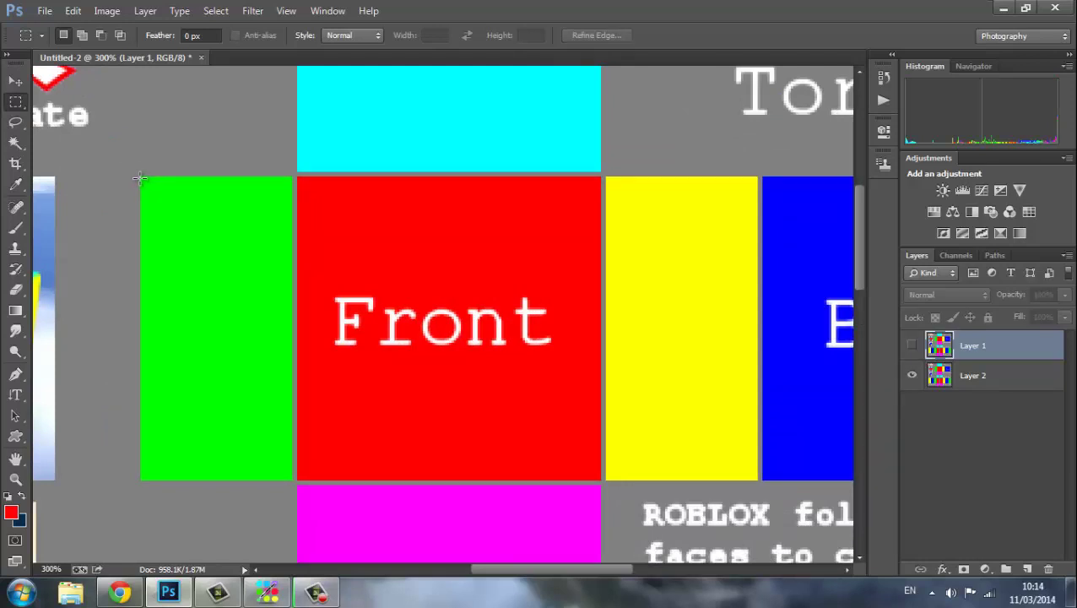
left_click_drag(142, 177, 290, 479)
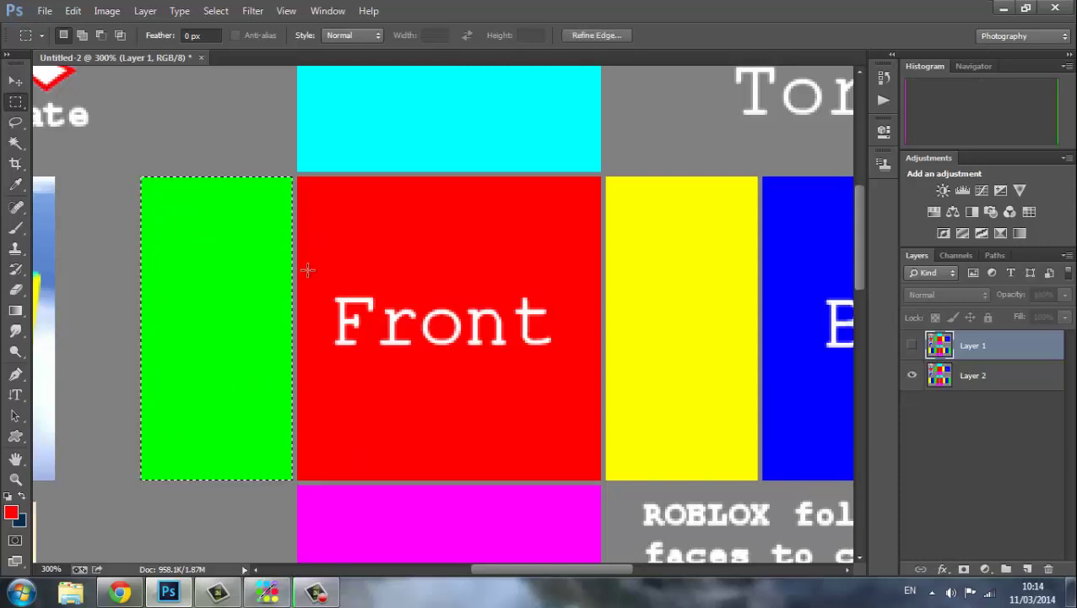
key("ctrl+minus")
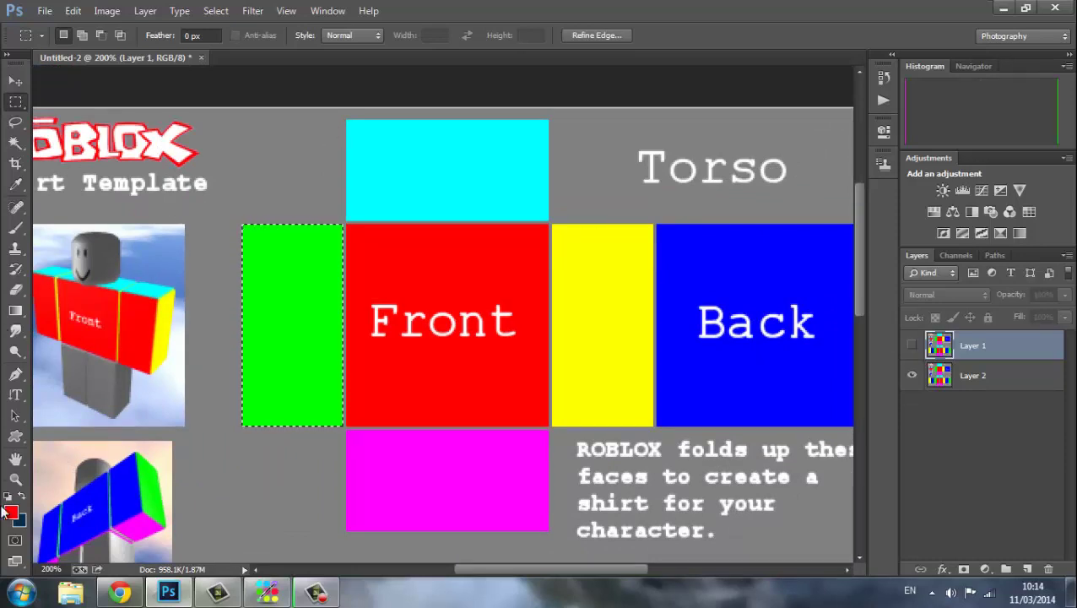
left_click(975, 381)
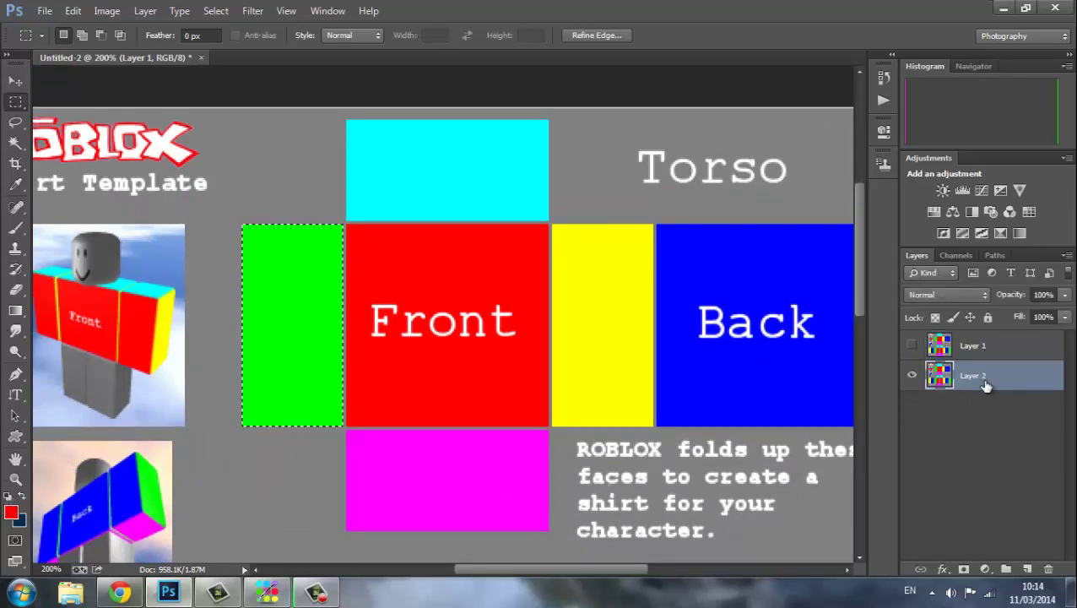
Step: Set the foreground color to bluish purple #5a1beb
left_click_drag(861, 271, 845, 323)
key("ctrl+minus")
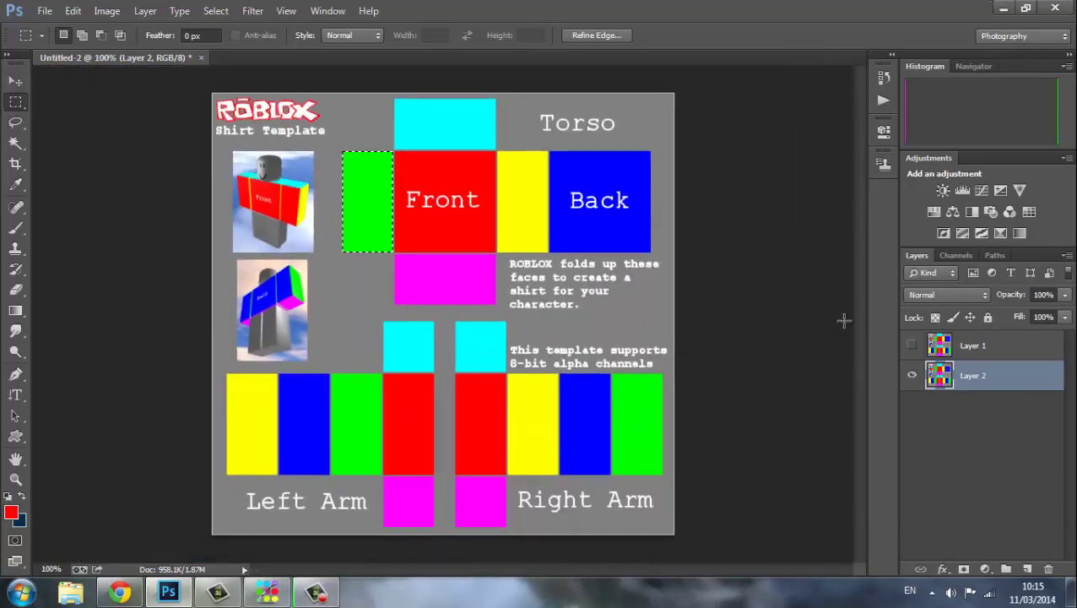
left_click(13, 513)
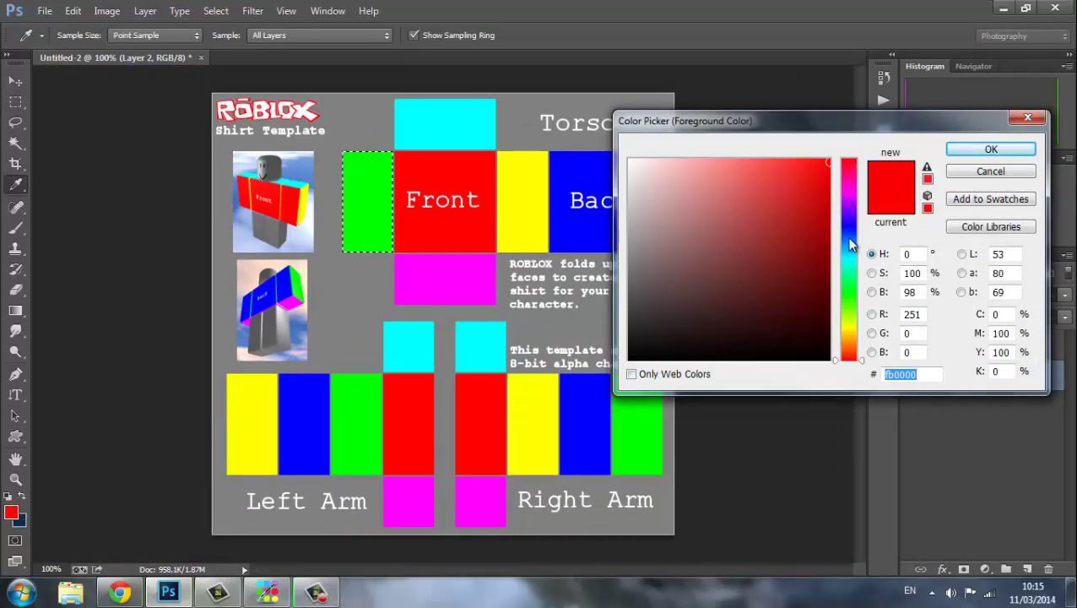
mouse_move(849, 222)
left_mouse_down()
mouse_move(846, 241)
mouse_move(851, 219)
left_mouse_up()
left_click(806, 174)
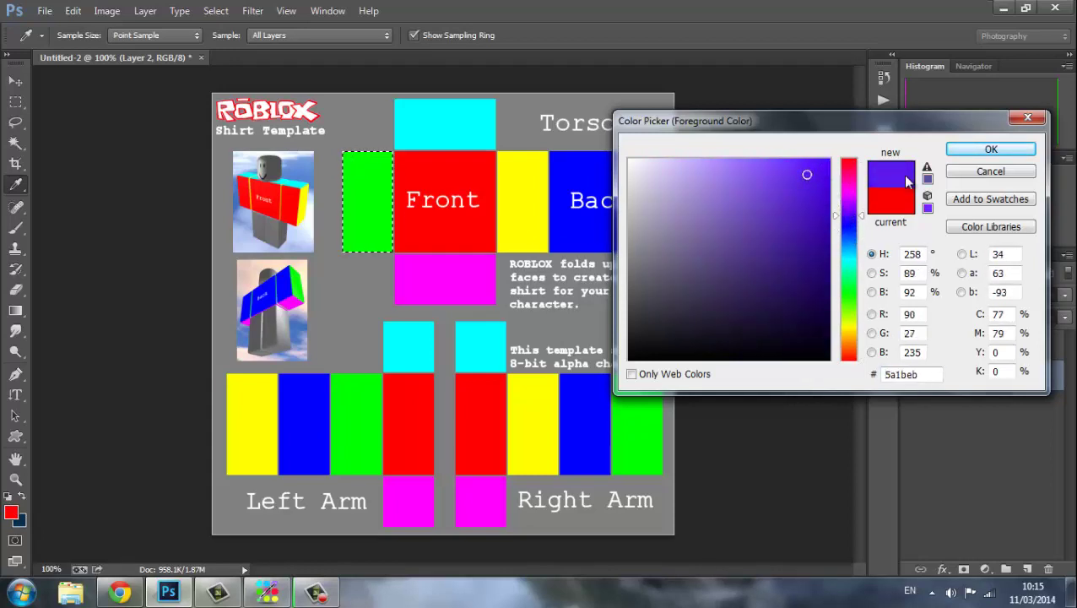
left_click(990, 149)
key("m")
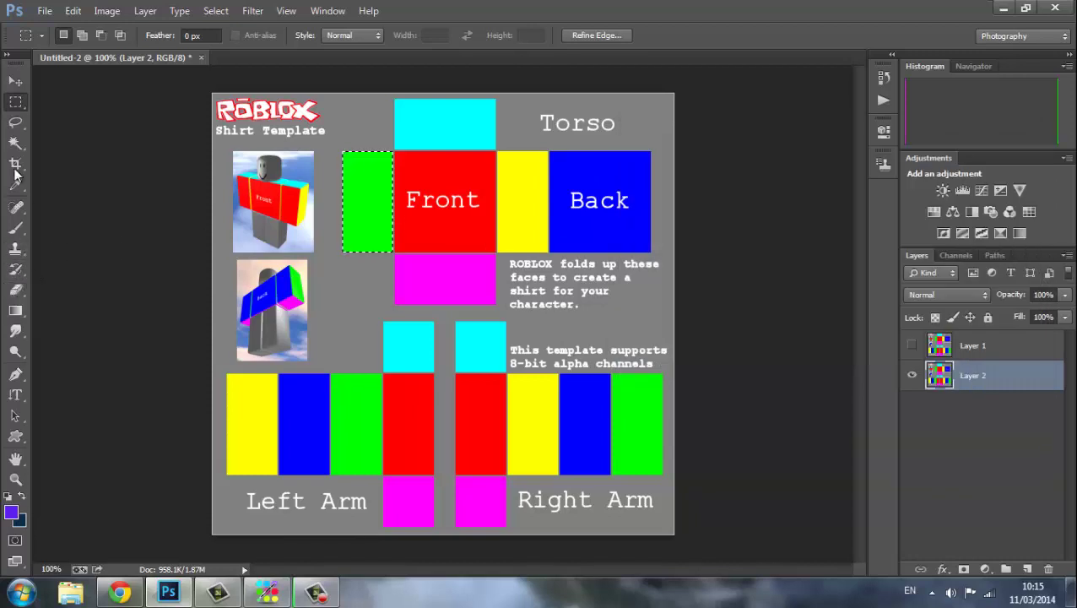
Step: Deselect the green side panel and fill all six torso panels with the purple foreground color using the Paint Bucket tool
left_click(93, 175)
left_click(19, 316)
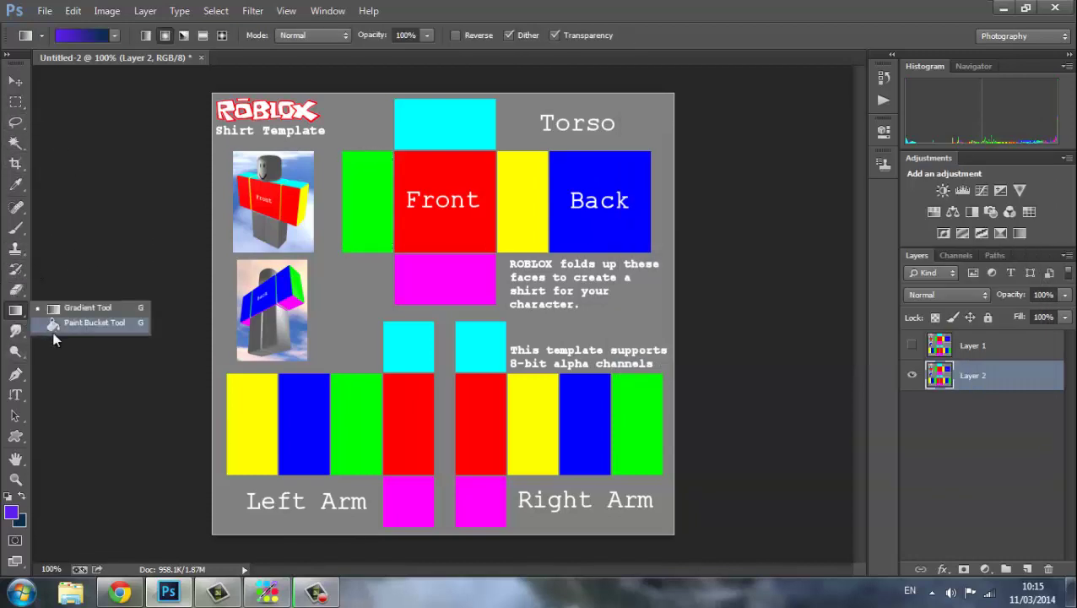
left_click(63, 324)
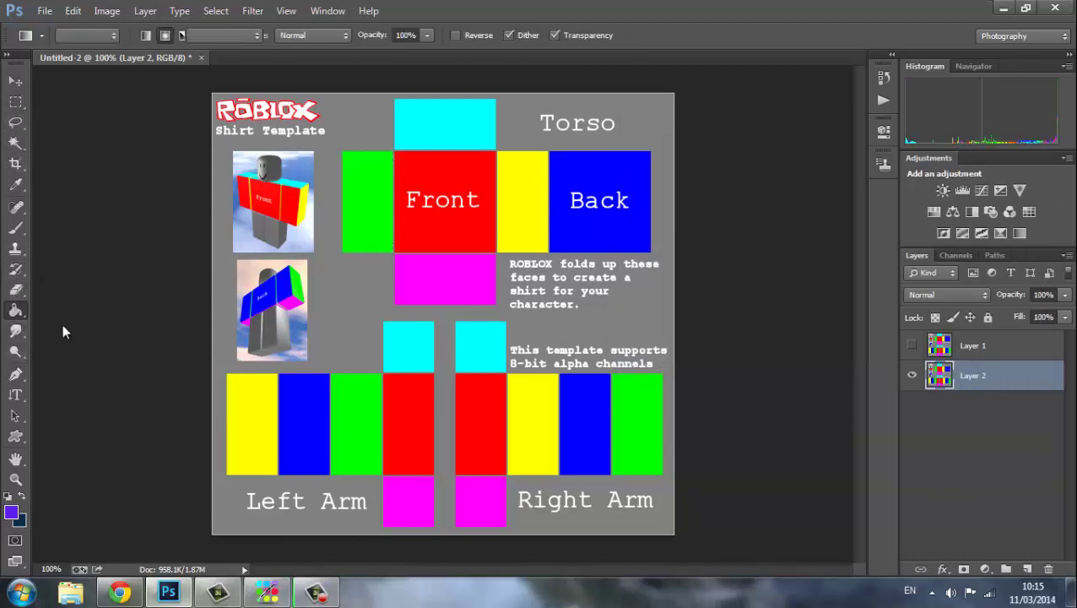
left_click(372, 213)
left_click(444, 142)
left_click(447, 174)
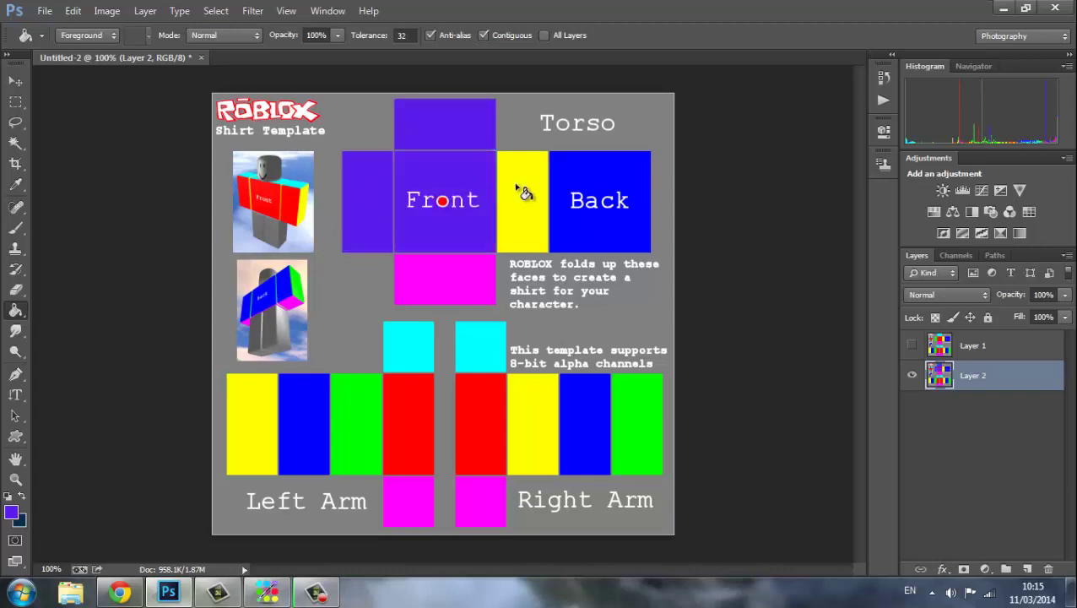
left_click(522, 195)
left_click(537, 211)
left_click(451, 284)
Step: Fill every Left Arm and Right Arm panel with the purple foreground color
left_click(478, 350)
left_click(477, 414)
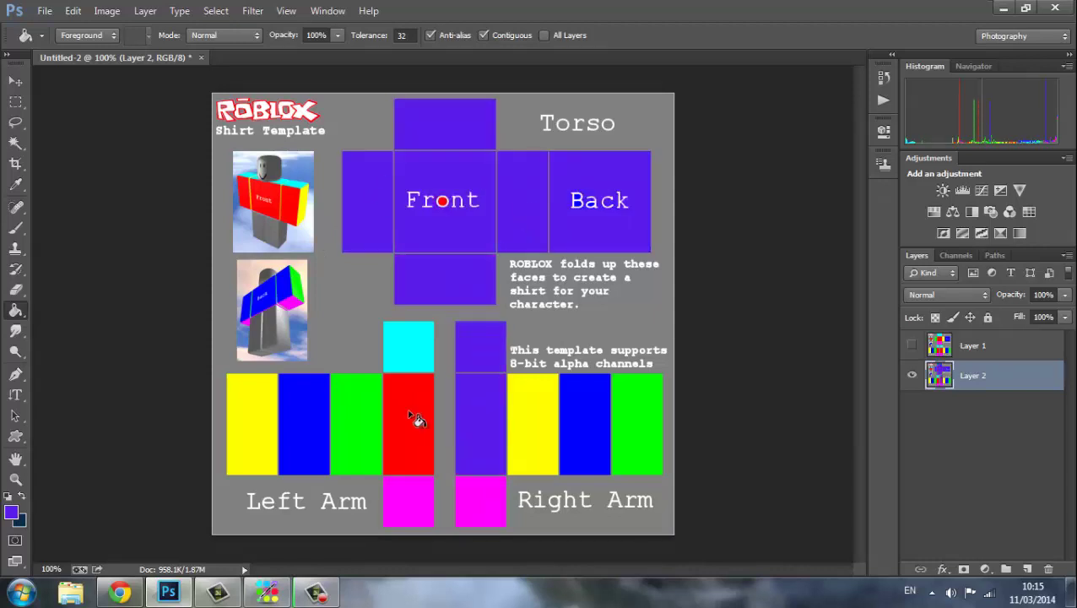
left_click(413, 418)
left_click(415, 356)
left_click(359, 414)
left_click(299, 426)
left_click(257, 418)
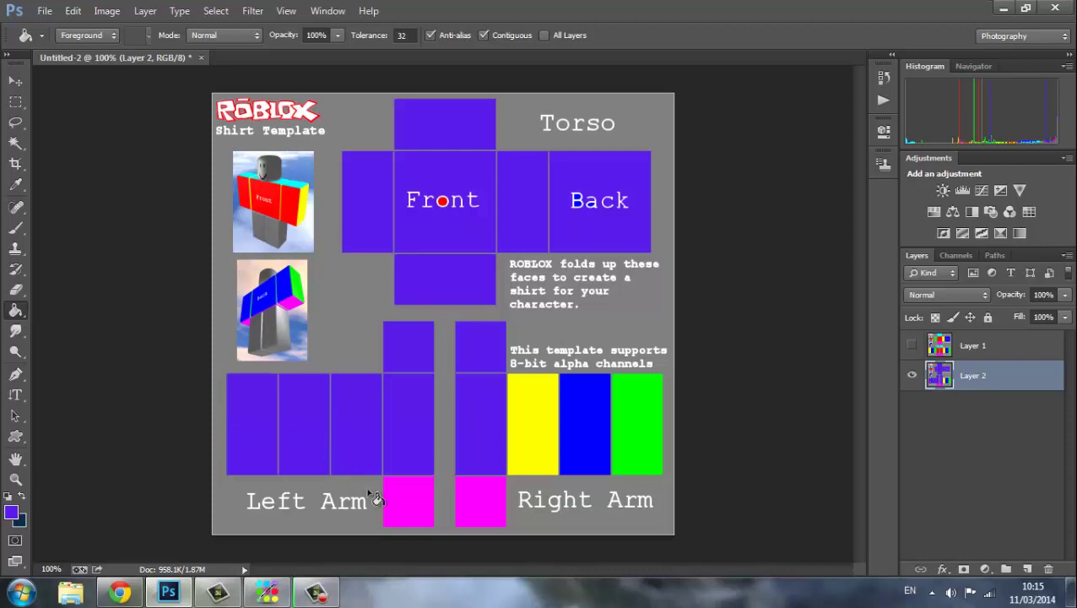
left_click(411, 504)
left_click(481, 512)
left_click(538, 438)
left_click(596, 437)
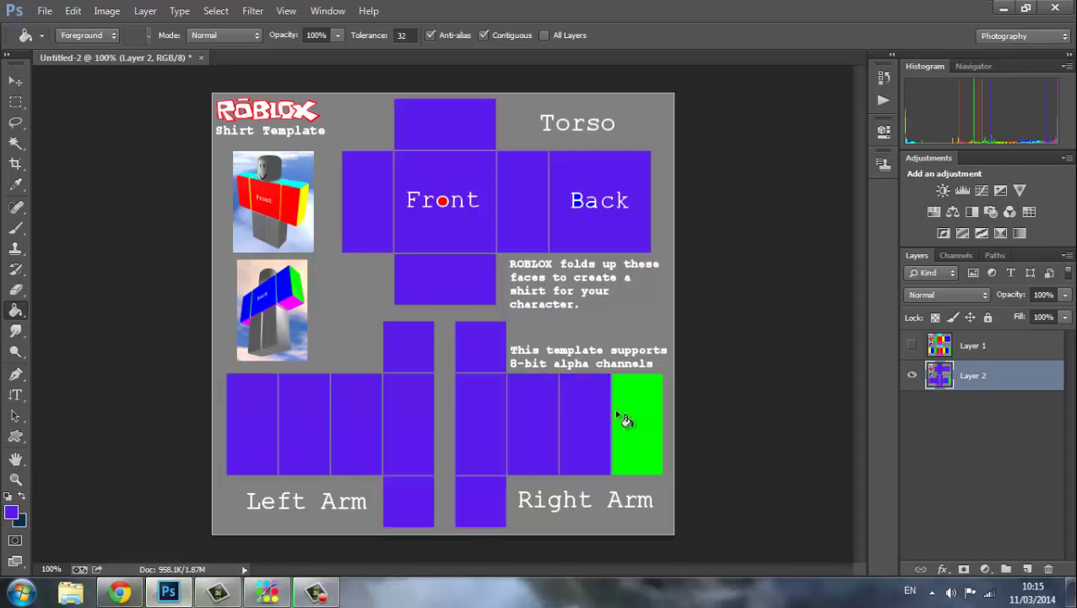
left_click(629, 420)
Step: Paint over the Front and Back labels on the torso panels with a 19 px purple brush
left_click(16, 228)
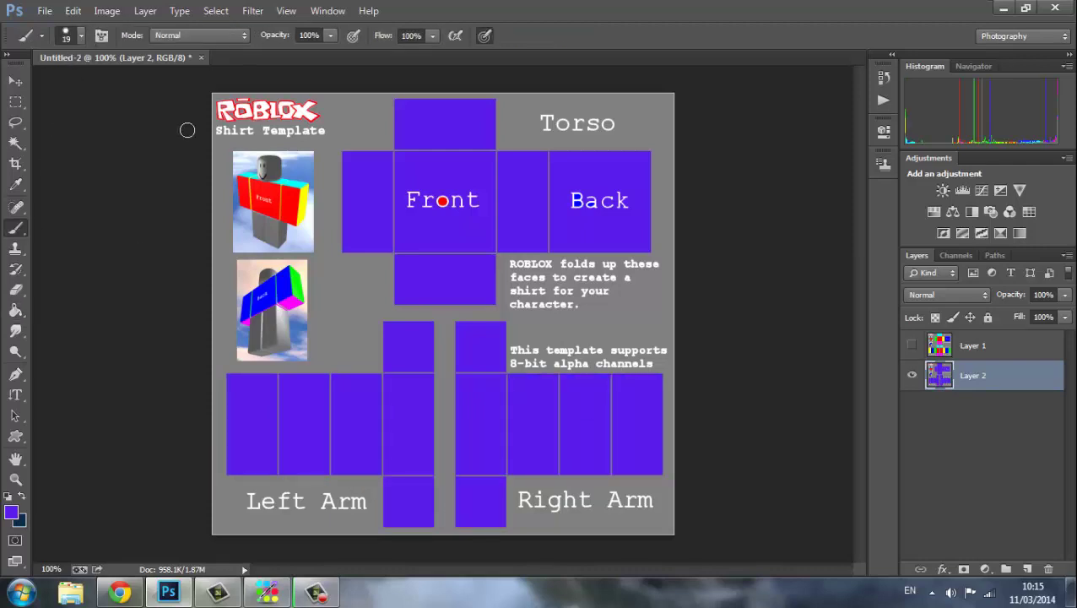
mouse_move(465, 212)
left_mouse_down()
mouse_move(472, 205)
mouse_move(409, 208)
left_mouse_up()
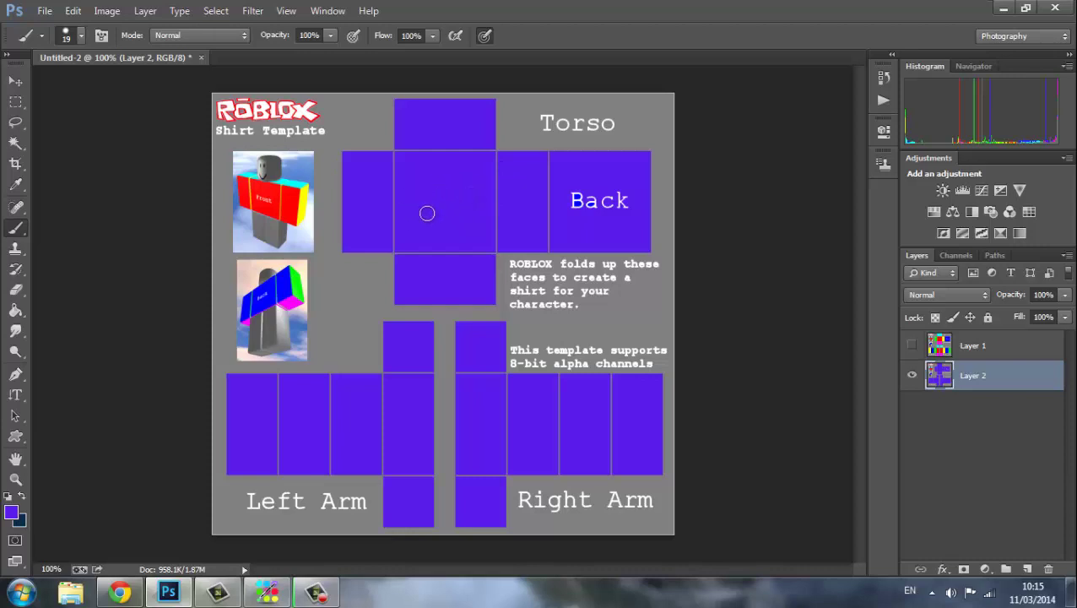
mouse_move(570, 206)
left_mouse_down()
mouse_move(582, 197)
mouse_move(631, 213)
left_mouse_up()
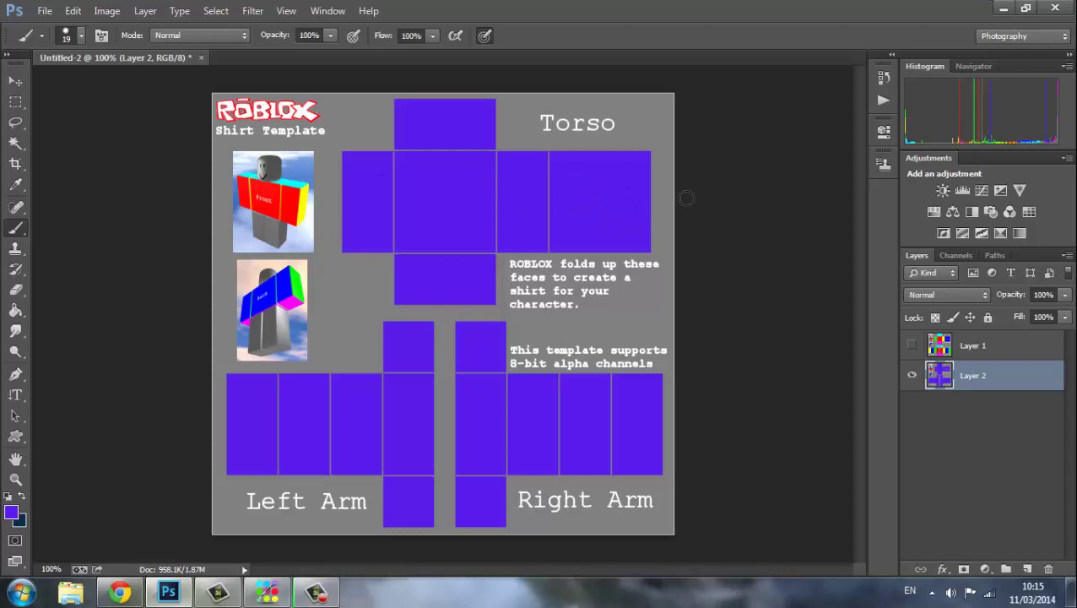
Step: Select the torso side panel beside the front panel, next to the preview pictures, with the Rectangular Marquee tool
left_click(15, 102)
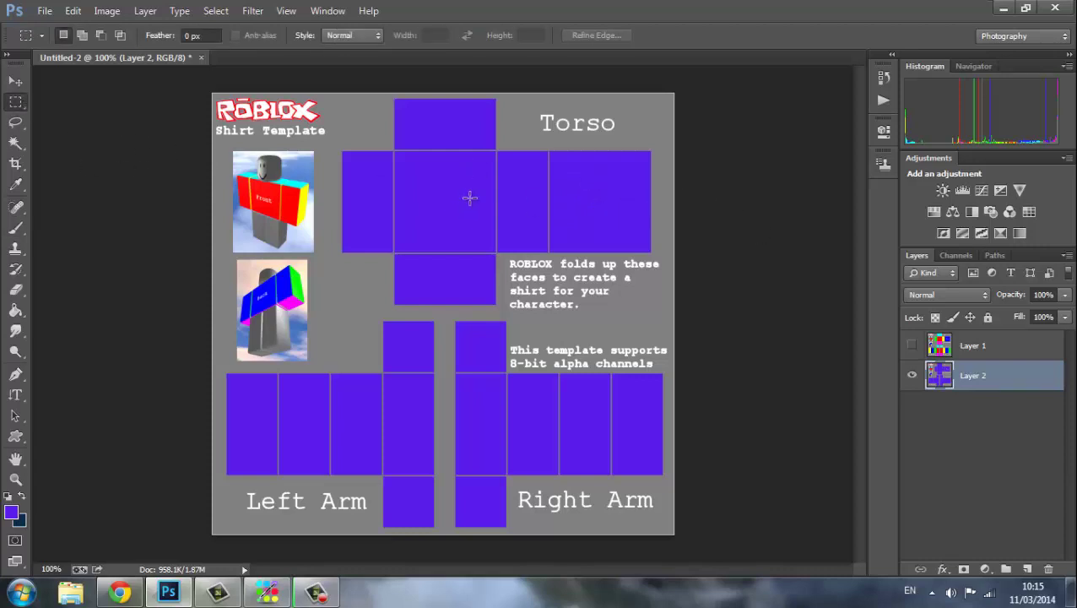
key("ctrl+plus")
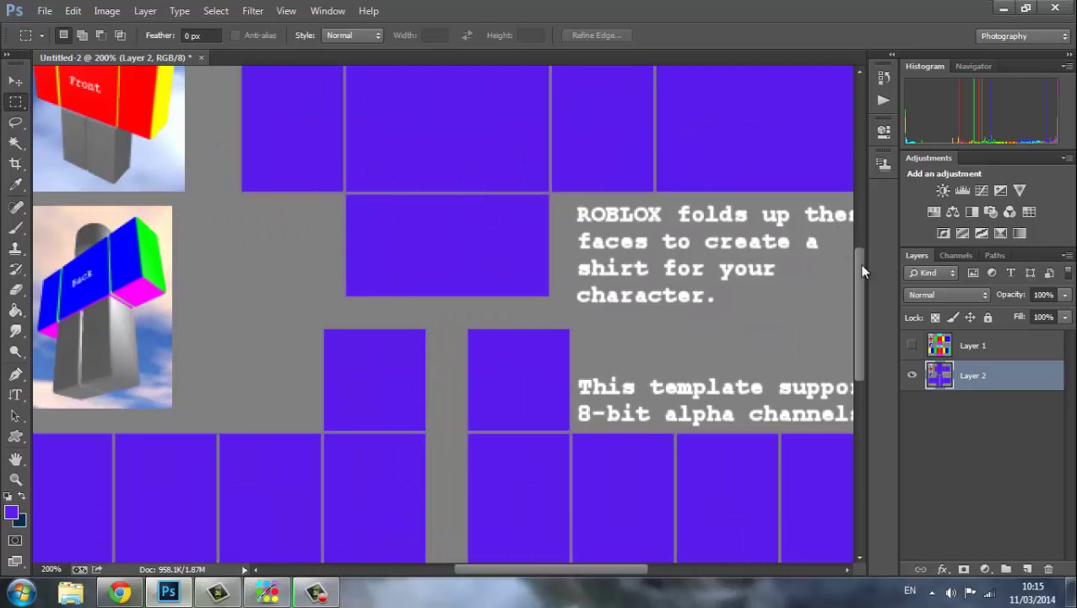
left_click_drag(862, 266, 856, 218)
key("ctrl+plus")
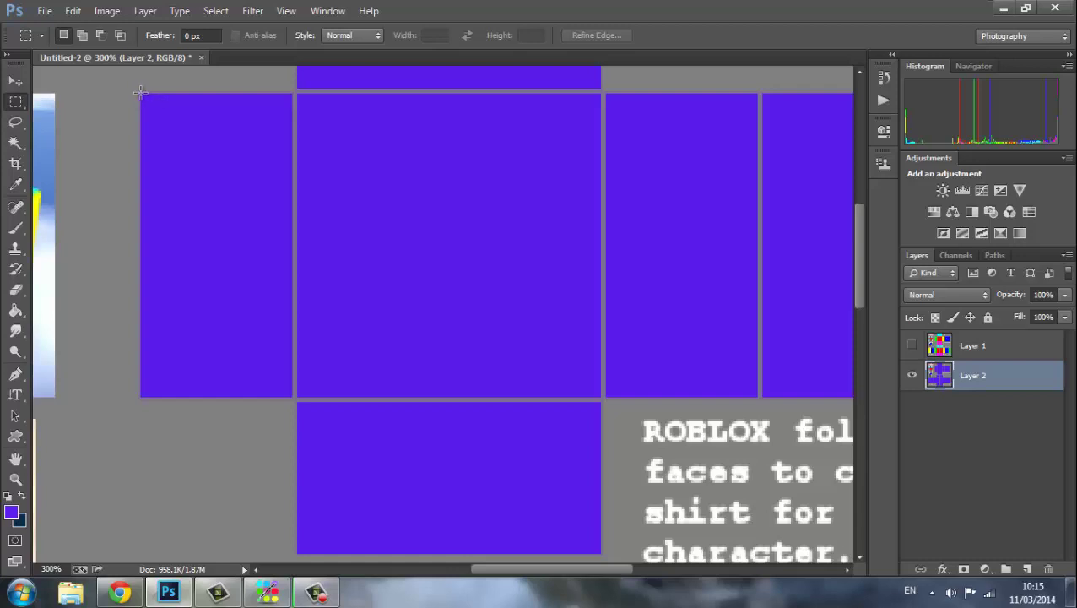
left_click_drag(141, 92, 292, 396)
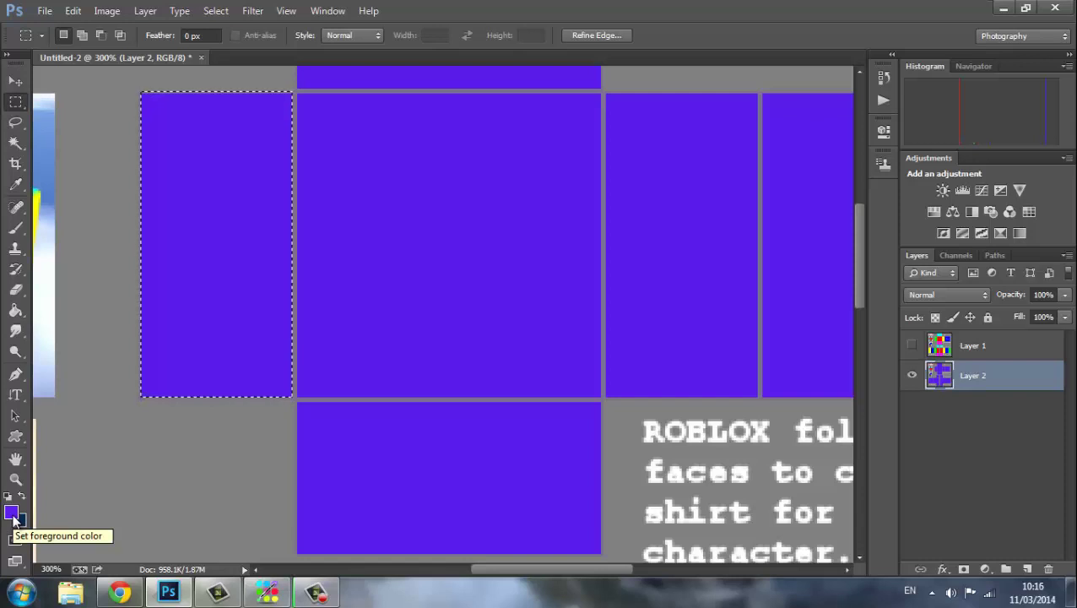
Step: Sample the shirt's purple for the background color and darken it to #0e0425
key("ctrl+minus")
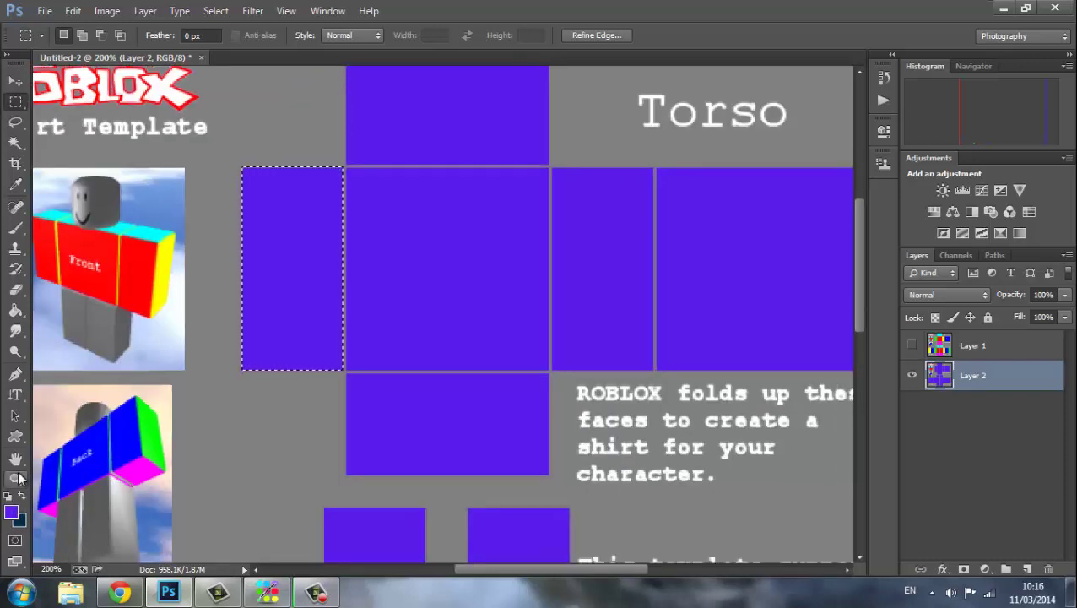
left_click(19, 521)
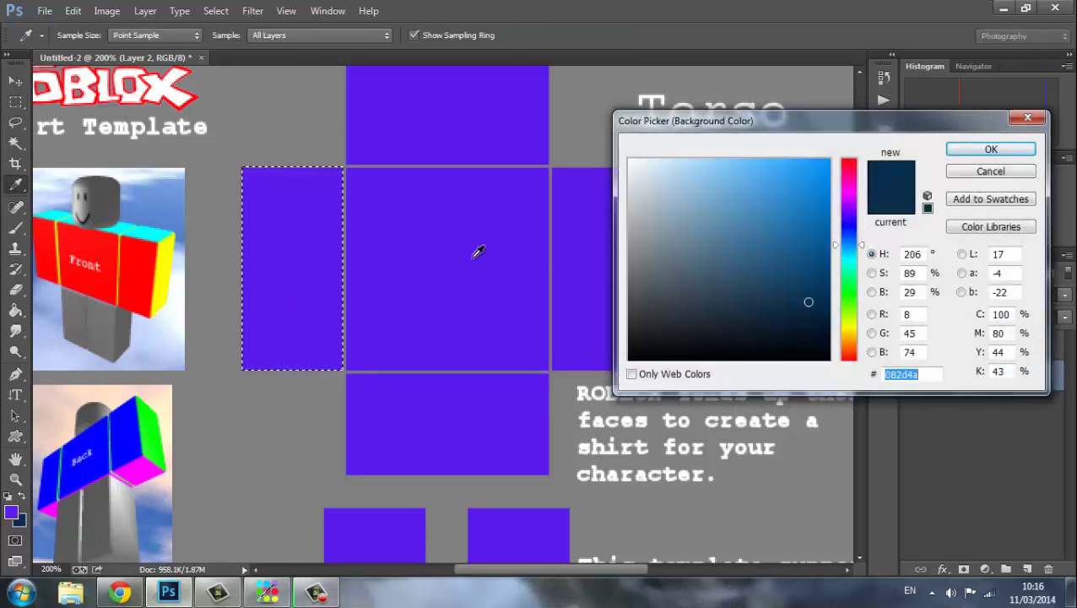
left_click(477, 251)
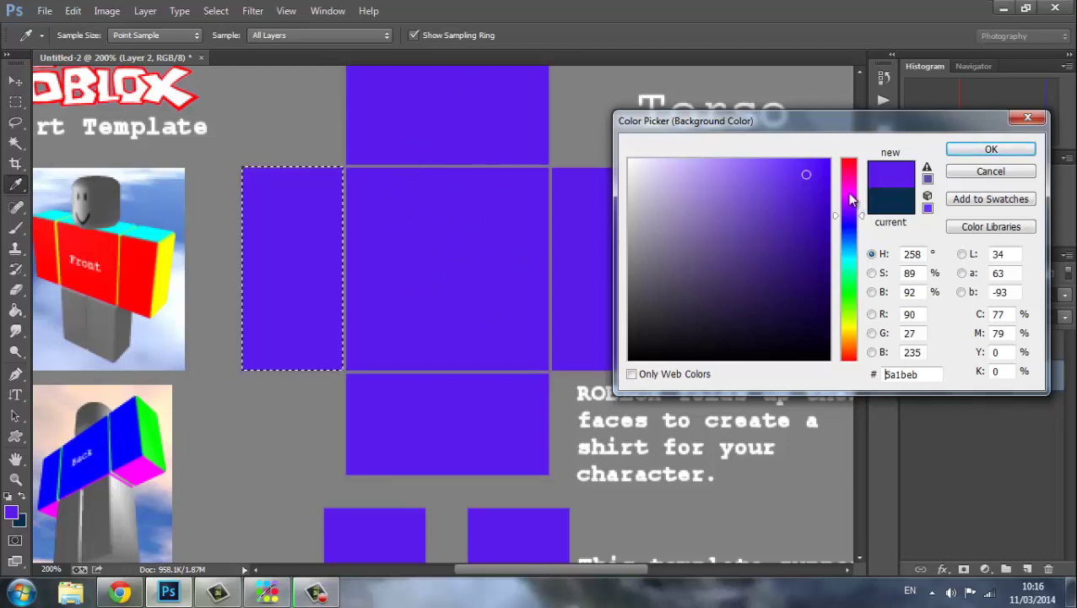
left_click_drag(807, 175, 807, 314)
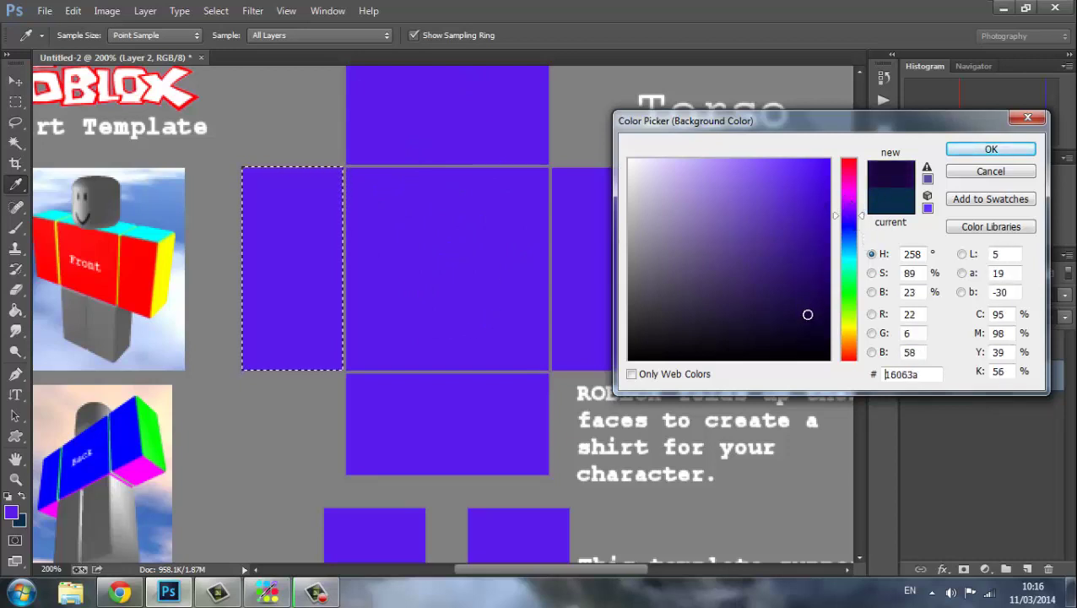
left_click(808, 329)
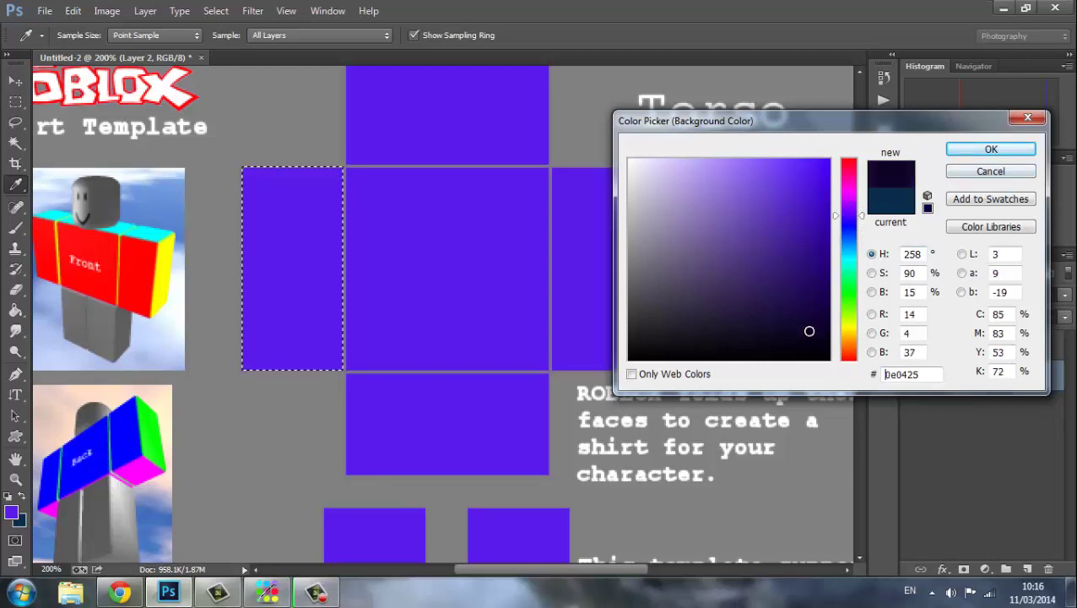
left_click(1012, 151)
key("m")
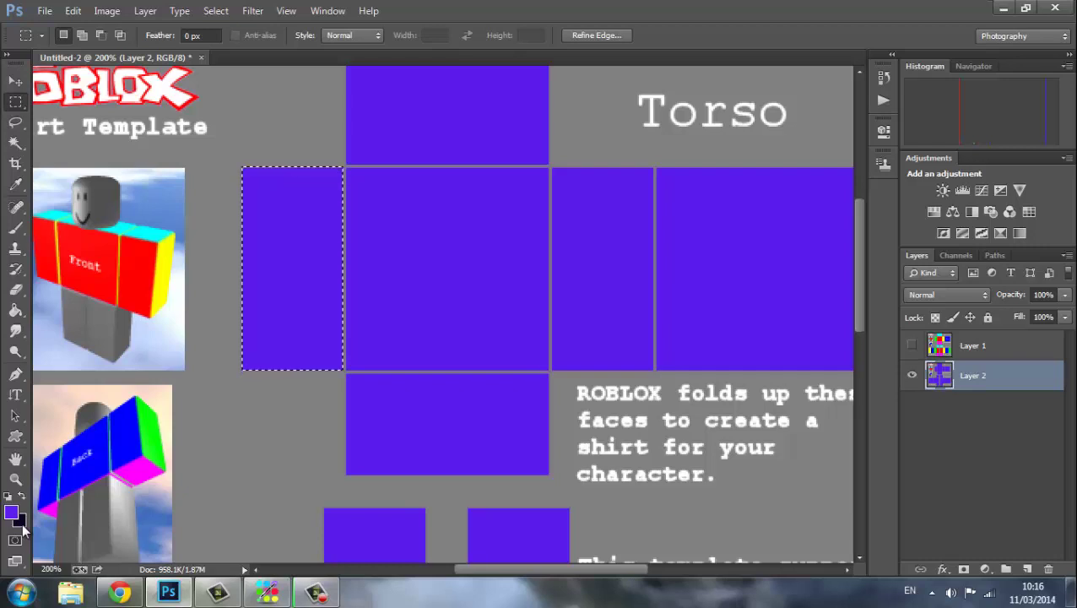
Step: Fill the selected side panel with a radial foreground-to-background gradient, starting slightly above its center and running straight down
left_click(16, 310)
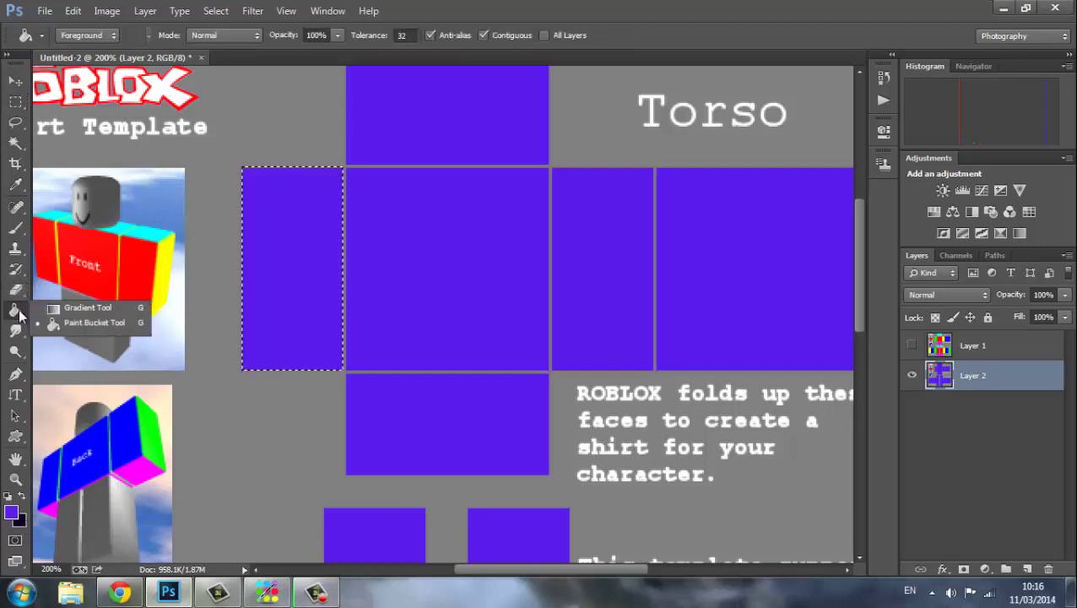
left_click(61, 309)
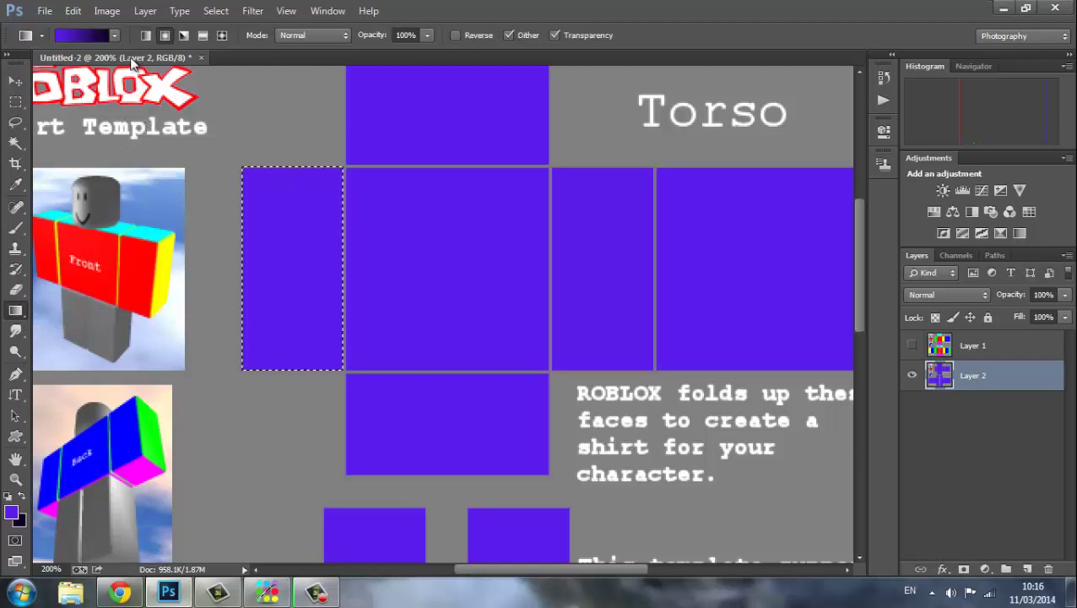
left_click(116, 36)
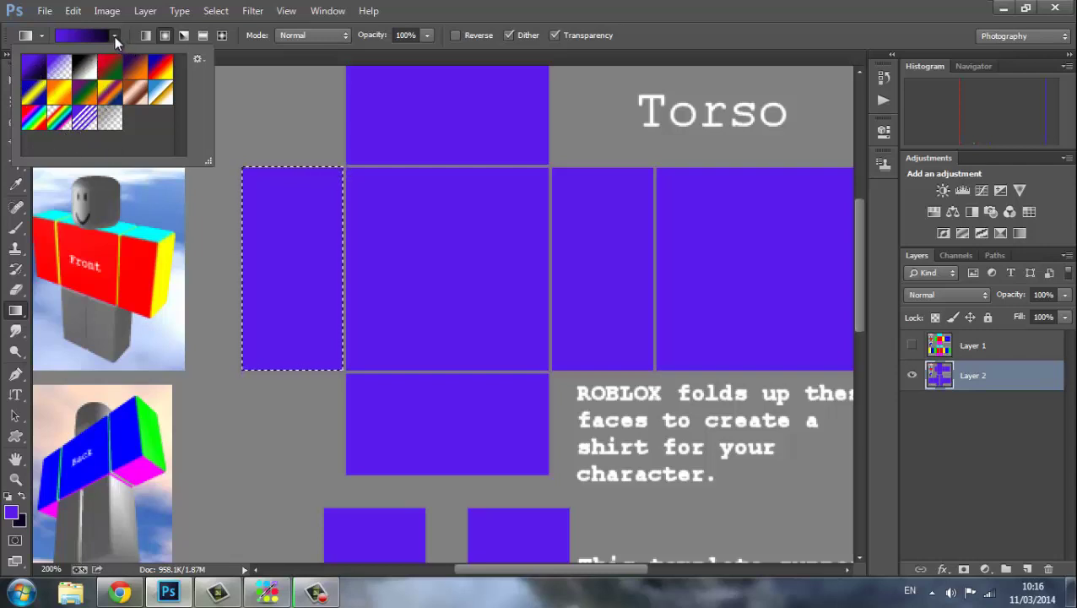
left_click(117, 40)
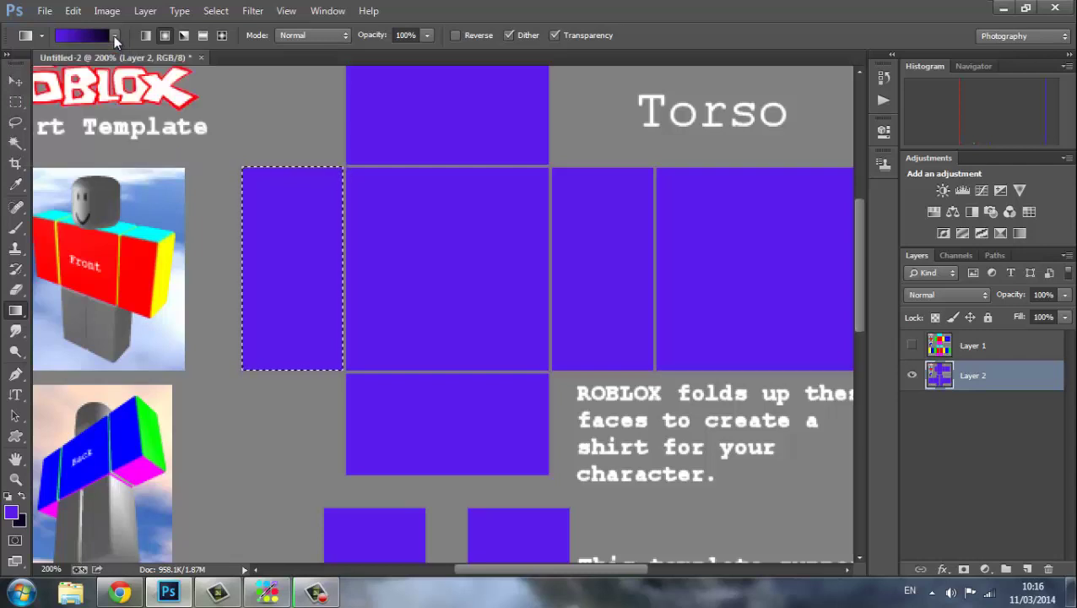
left_click(166, 36)
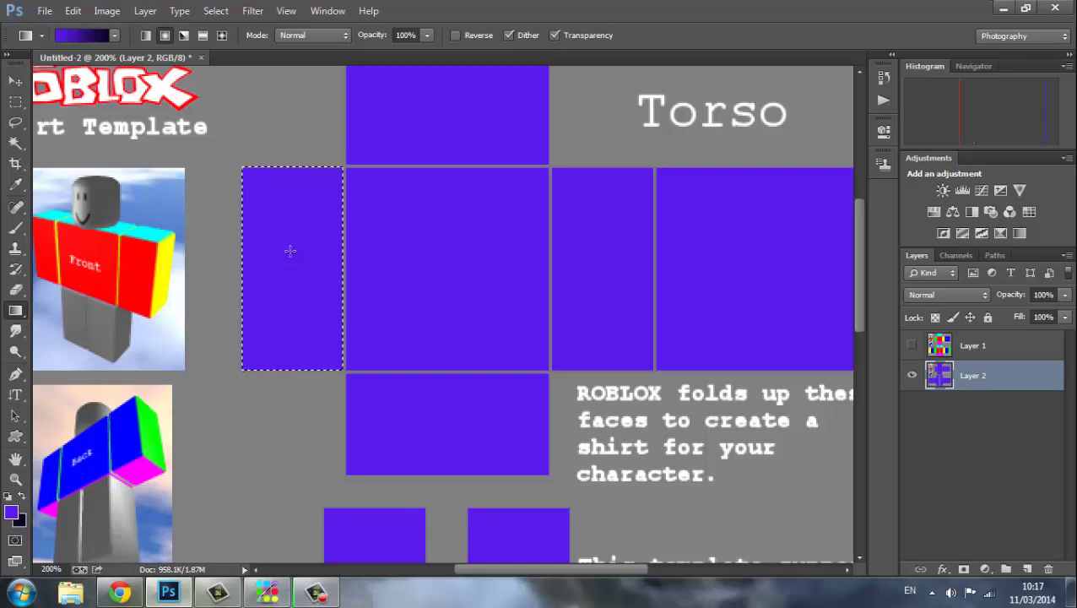
left_click_drag(290, 335, 290, 336)
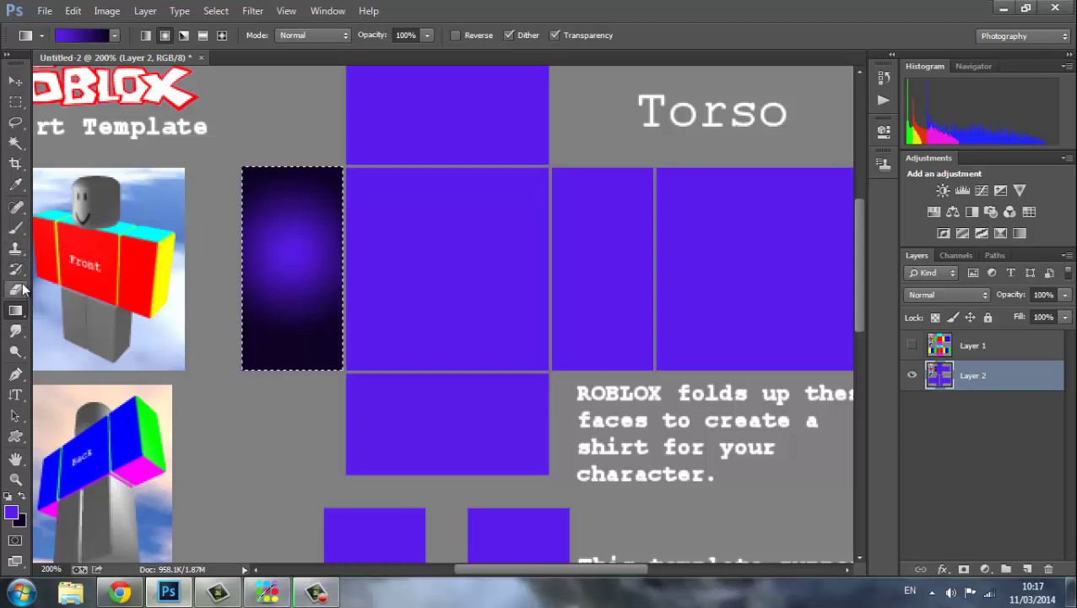
Step: Smudge the side panel's gradient from its purple center toward the edges, using a 19 px hard round brush at 50% strength
left_click(18, 334)
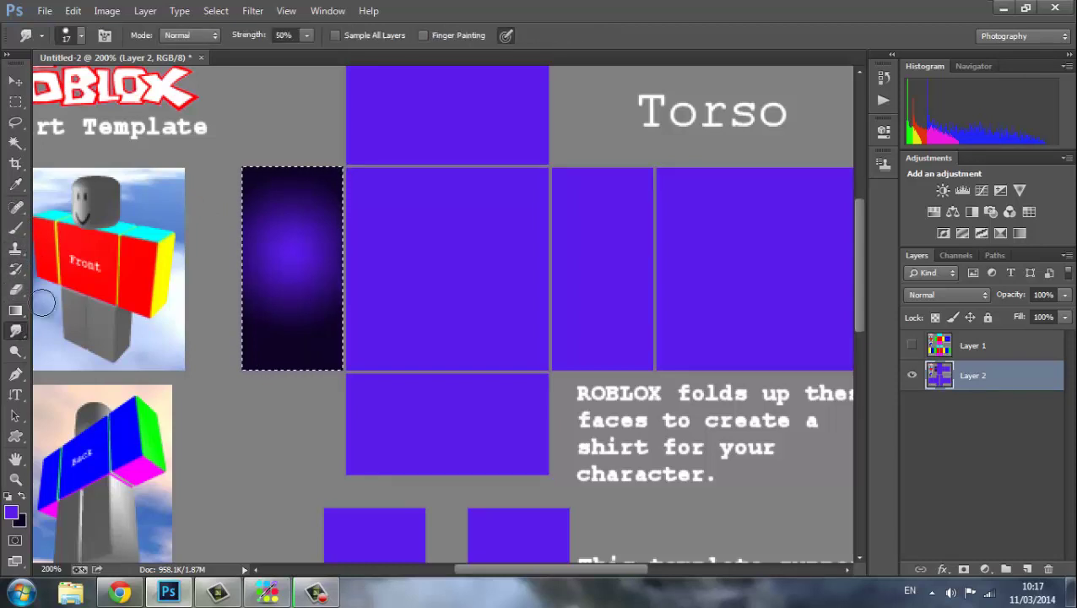
left_click(79, 35)
left_click(93, 84)
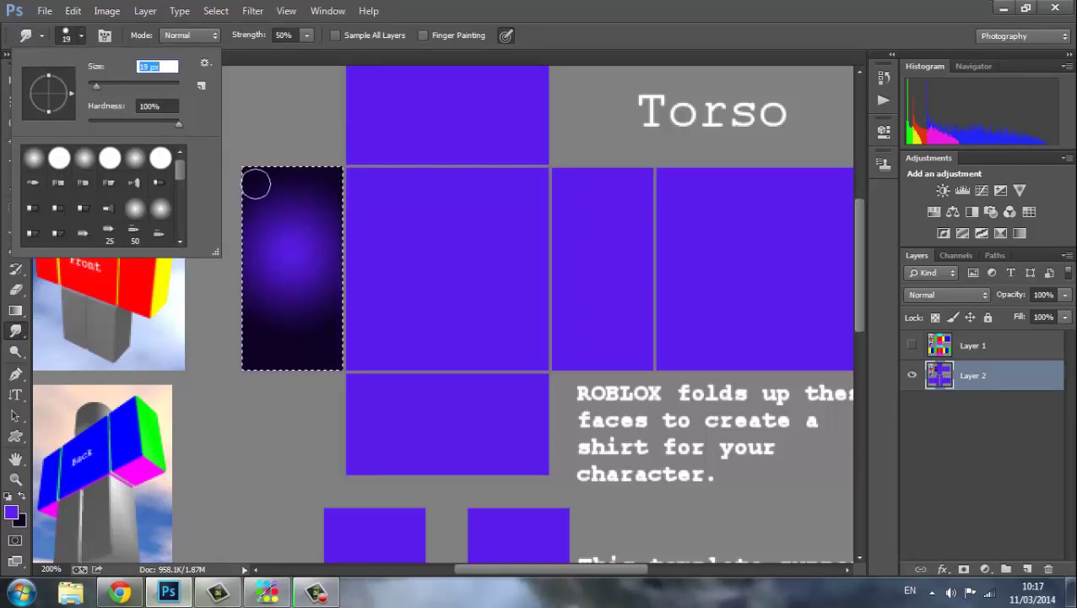
left_click(59, 158)
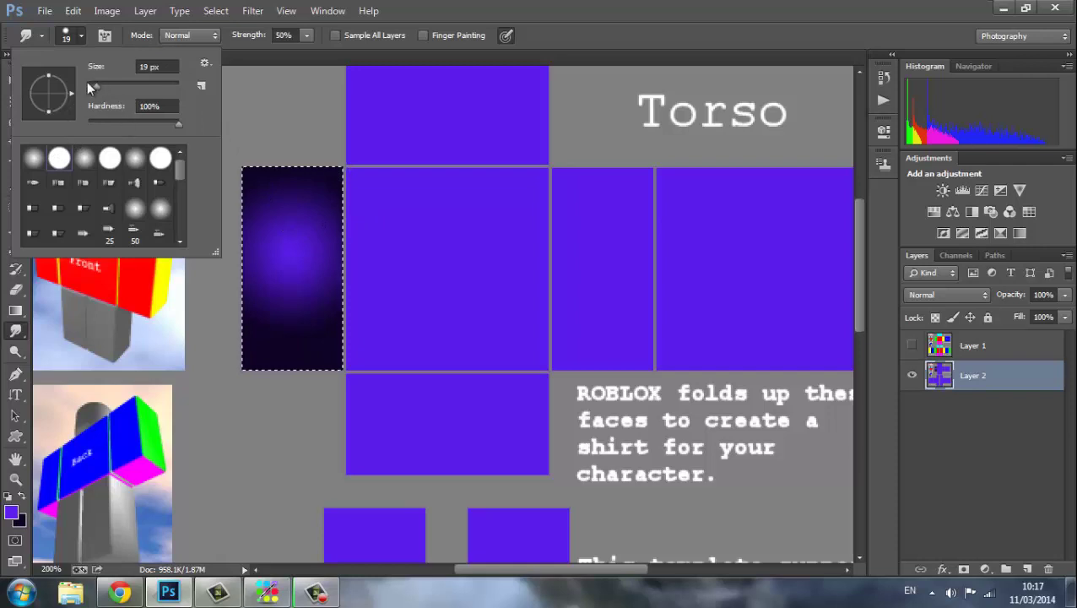
mouse_move(180, 169)
left_mouse_down()
mouse_move(183, 217)
mouse_move(207, 100)
left_mouse_up()
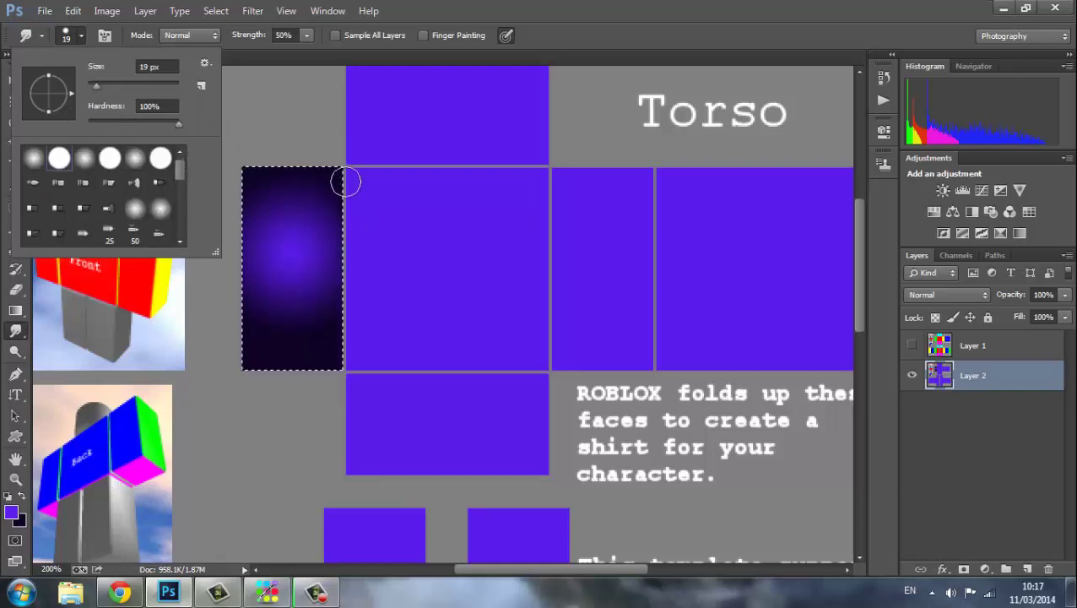
left_click(313, 235)
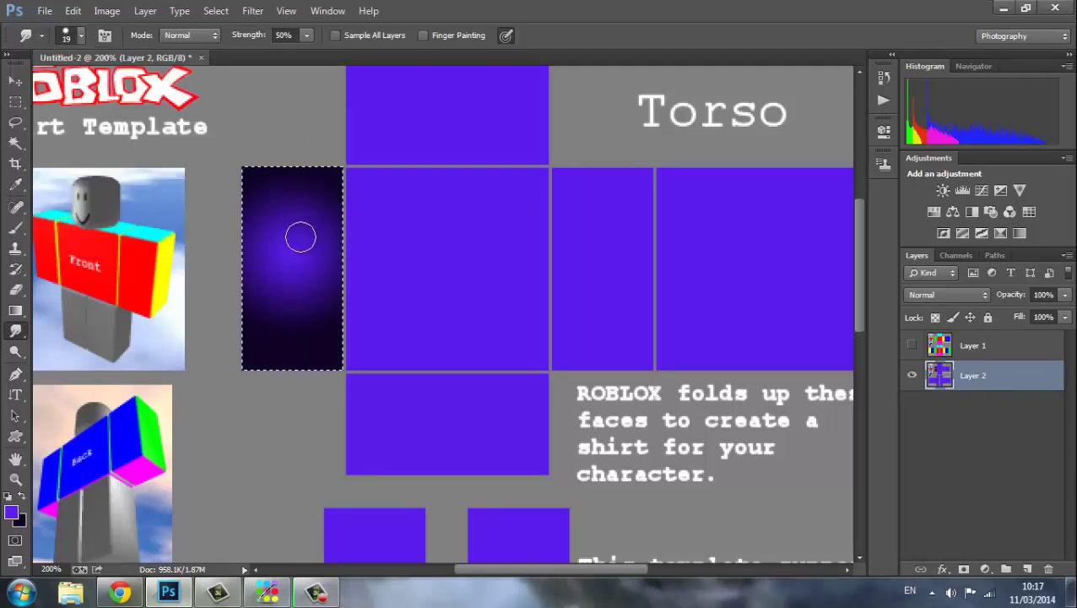
mouse_move(305, 226)
left_mouse_down()
mouse_move(258, 198)
mouse_move(275, 209)
mouse_move(264, 240)
mouse_move(296, 251)
mouse_move(308, 310)
mouse_move(279, 314)
mouse_move(264, 342)
left_mouse_up()
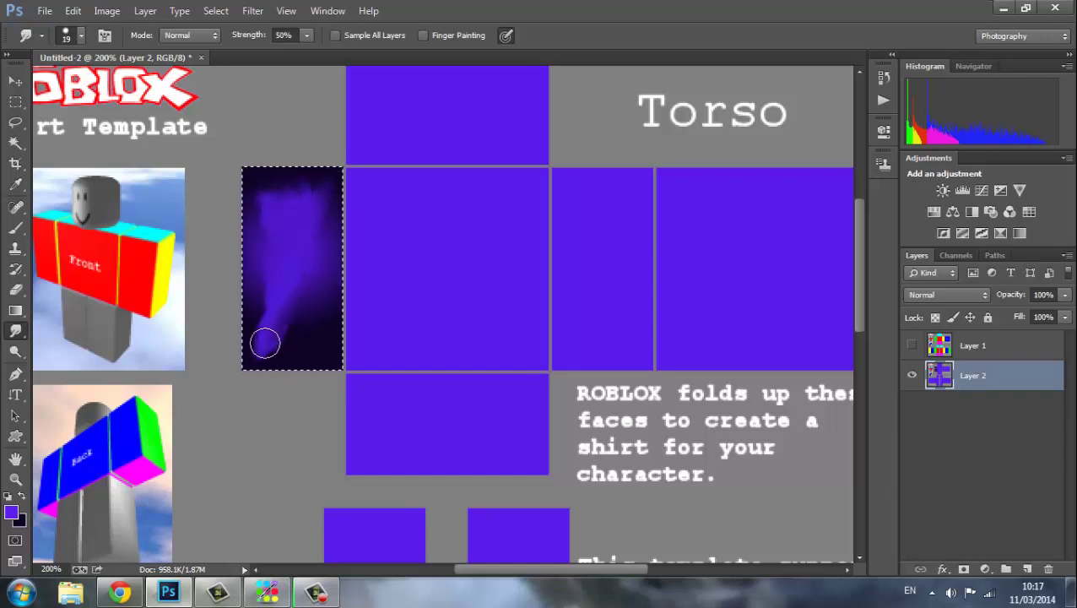
Step: Finish spreading the side panel's purple, and smudge its dark edges inward into jagged streaks using a 10 px brush
mouse_move(333, 305)
left_mouse_down()
mouse_move(314, 227)
mouse_move(333, 198)
mouse_move(263, 290)
mouse_move(274, 299)
mouse_move(284, 288)
mouse_move(280, 232)
mouse_move(312, 268)
mouse_move(315, 252)
mouse_move(340, 333)
left_mouse_up()
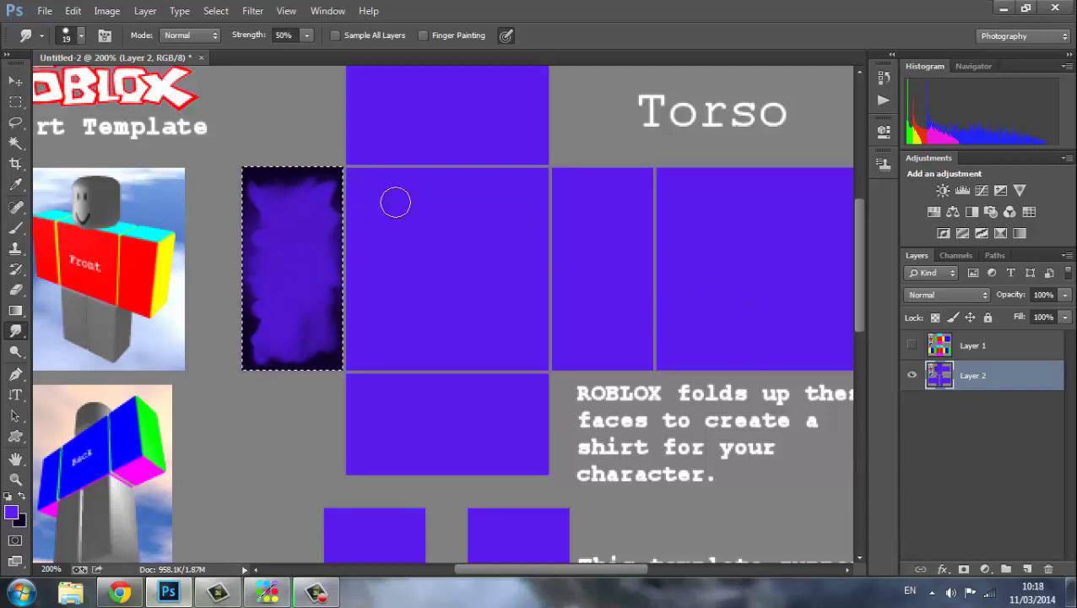
left_click(81, 36)
left_click_drag(98, 84, 92, 85)
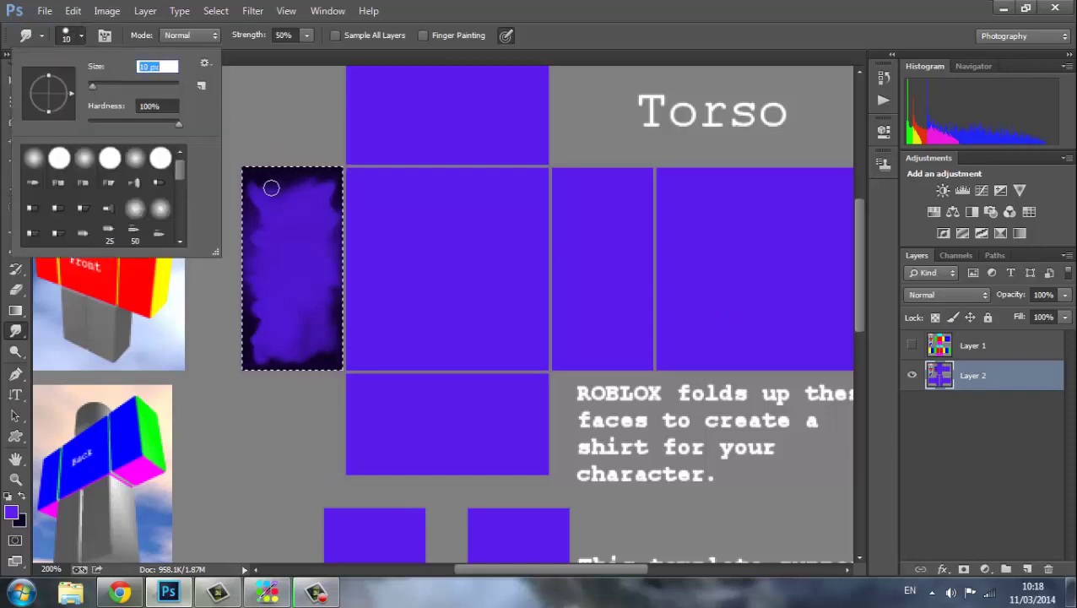
left_click_drag(271, 188, 295, 214)
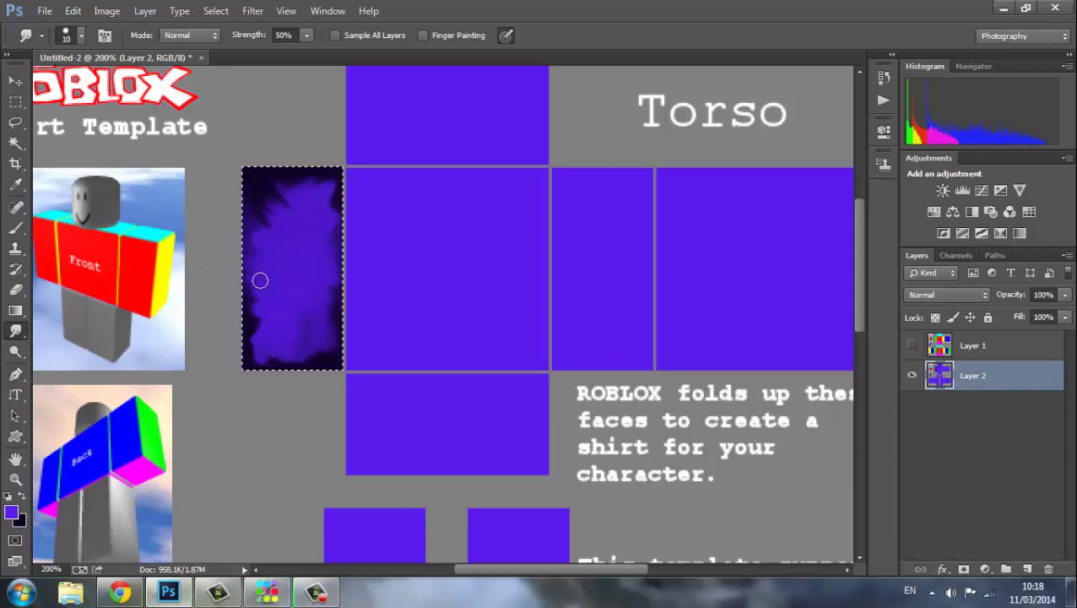
mouse_move(290, 275)
left_mouse_down()
mouse_move(255, 283)
mouse_move(275, 271)
mouse_move(259, 248)
mouse_move(304, 291)
mouse_move(283, 342)
left_mouse_up()
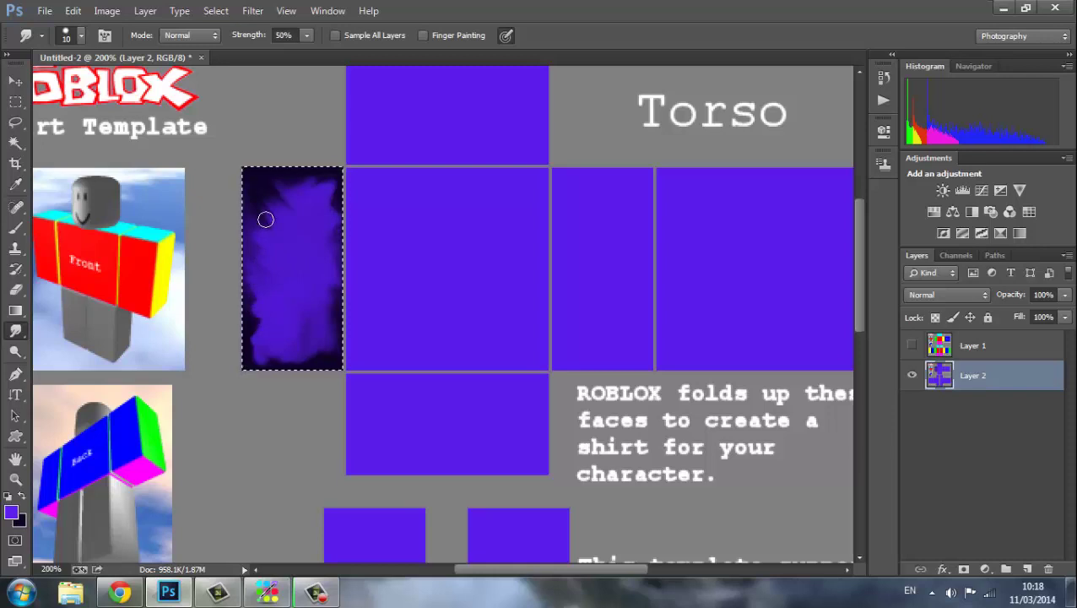
mouse_move(265, 220)
left_mouse_down()
mouse_move(284, 195)
mouse_move(272, 181)
mouse_move(315, 204)
mouse_move(285, 186)
mouse_move(299, 197)
mouse_move(287, 192)
mouse_move(294, 212)
mouse_move(264, 206)
mouse_move(274, 252)
left_mouse_up()
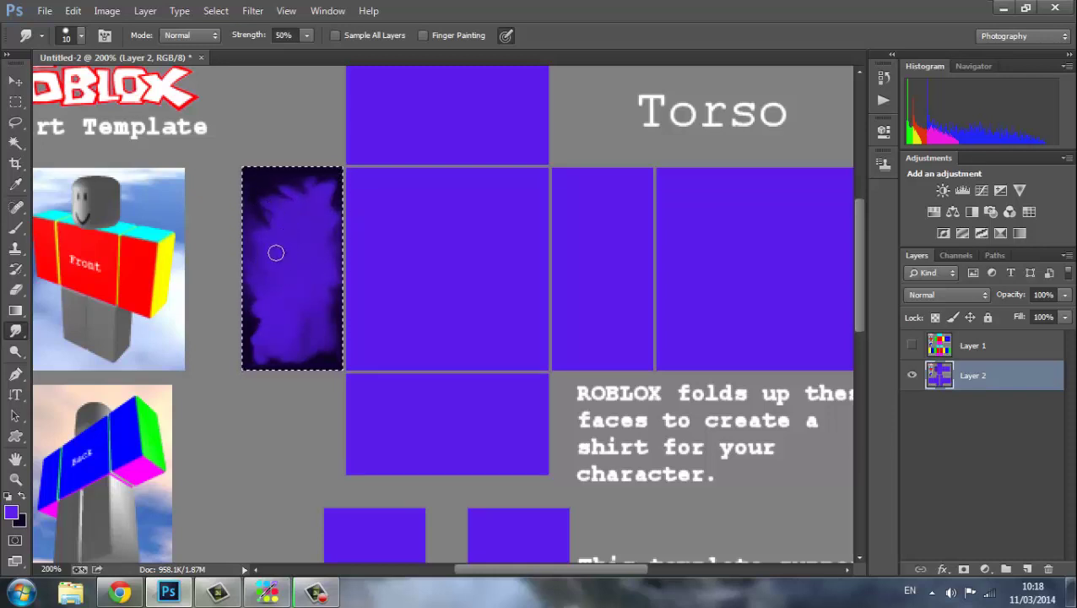
mouse_move(267, 346)
left_mouse_down()
mouse_move(258, 355)
mouse_move(284, 312)
left_mouse_up()
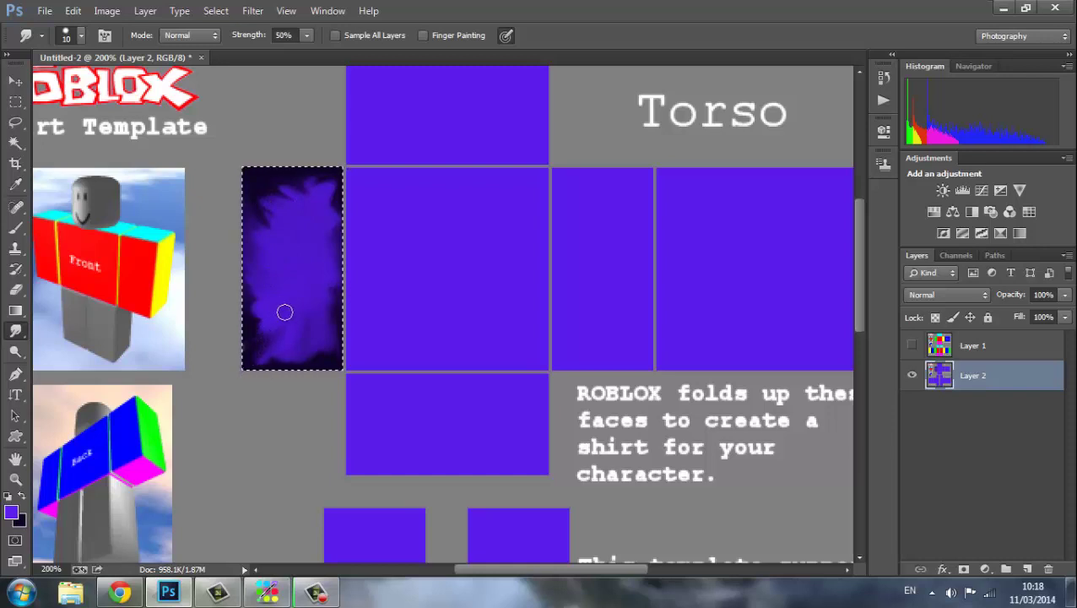
mouse_move(232, 345)
left_mouse_down()
mouse_move(283, 312)
mouse_move(277, 341)
mouse_move(291, 304)
mouse_move(264, 362)
mouse_move(270, 348)
mouse_move(247, 341)
mouse_move(286, 340)
left_mouse_up()
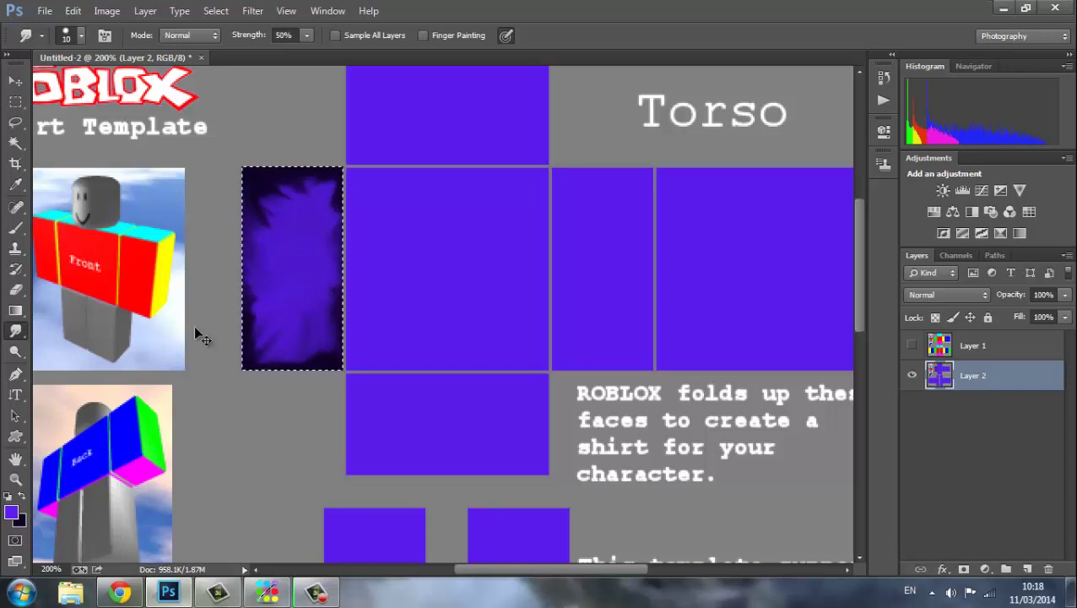
Step: Copy the shaded side panel onto a new layer and align it over the narrow torso panel between the front and back panels
key("ctrl+minus")
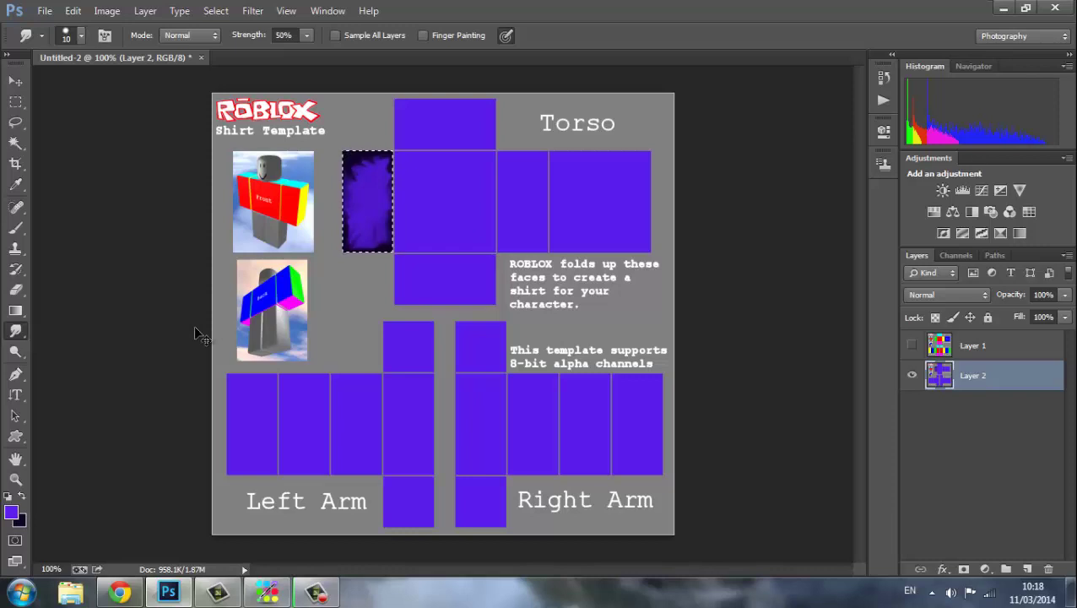
key("ctrl+j")
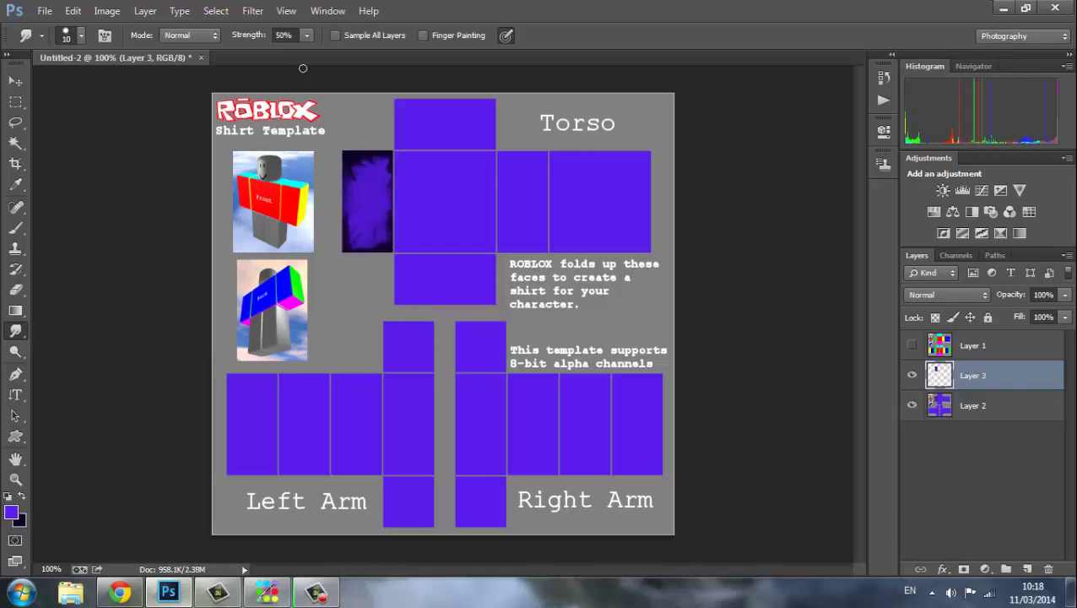
left_click(17, 82)
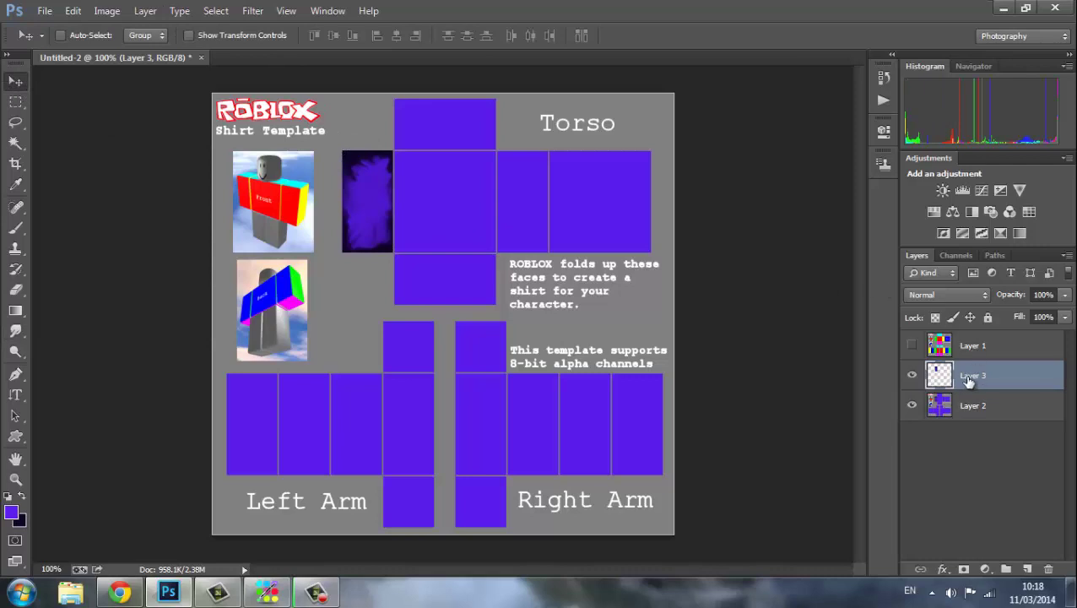
left_click_drag(369, 219, 465, 250)
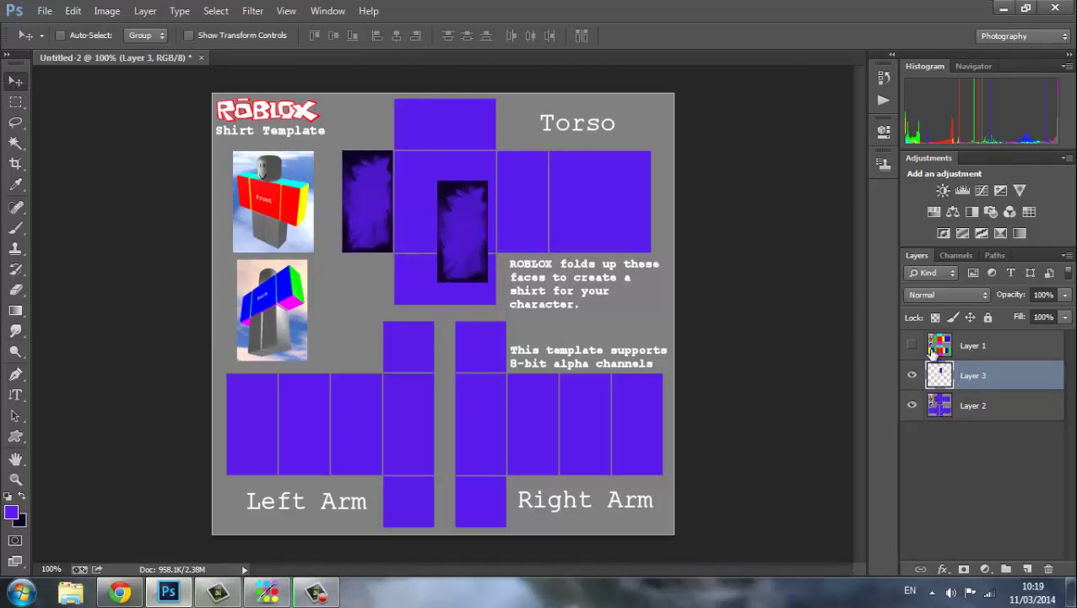
left_click_drag(448, 229, 508, 201)
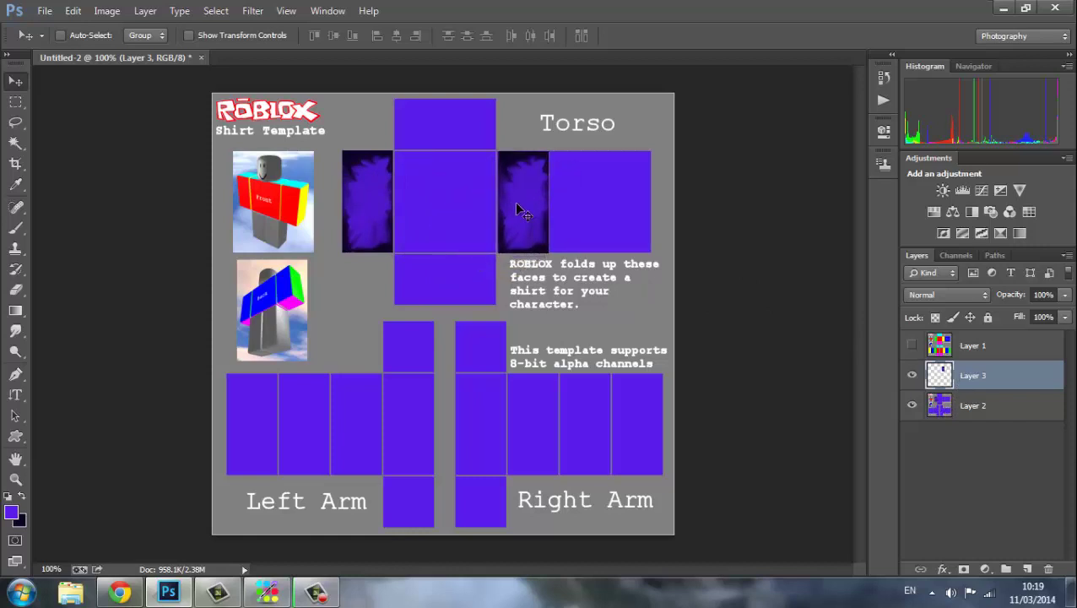
key("ctrl+plus")
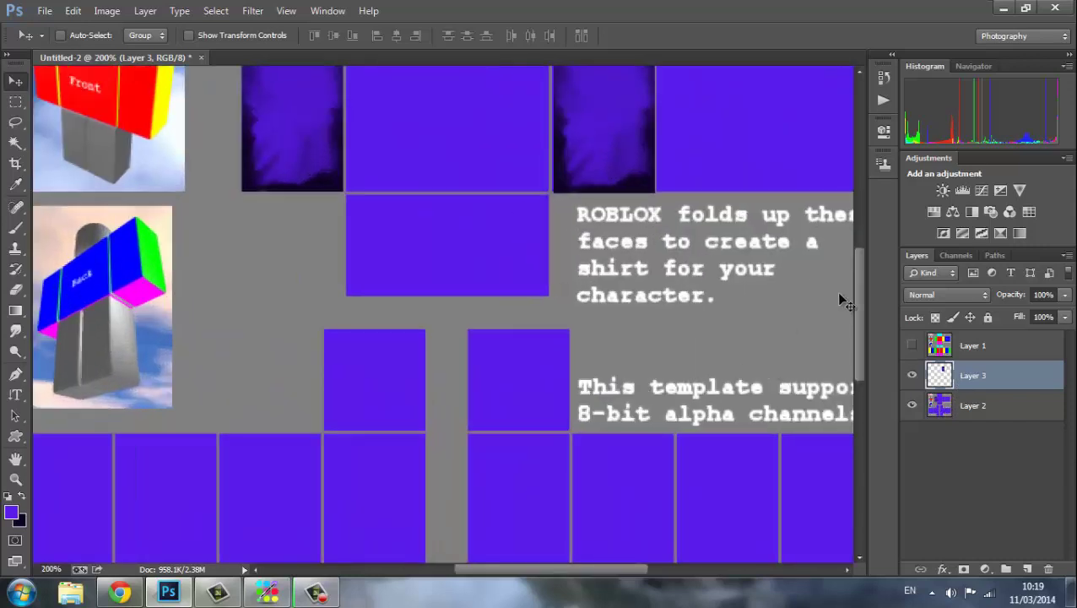
left_click_drag(859, 296, 857, 263)
mouse_move(590, 215)
left_mouse_down()
mouse_move(580, 217)
mouse_move(589, 215)
left_mouse_up()
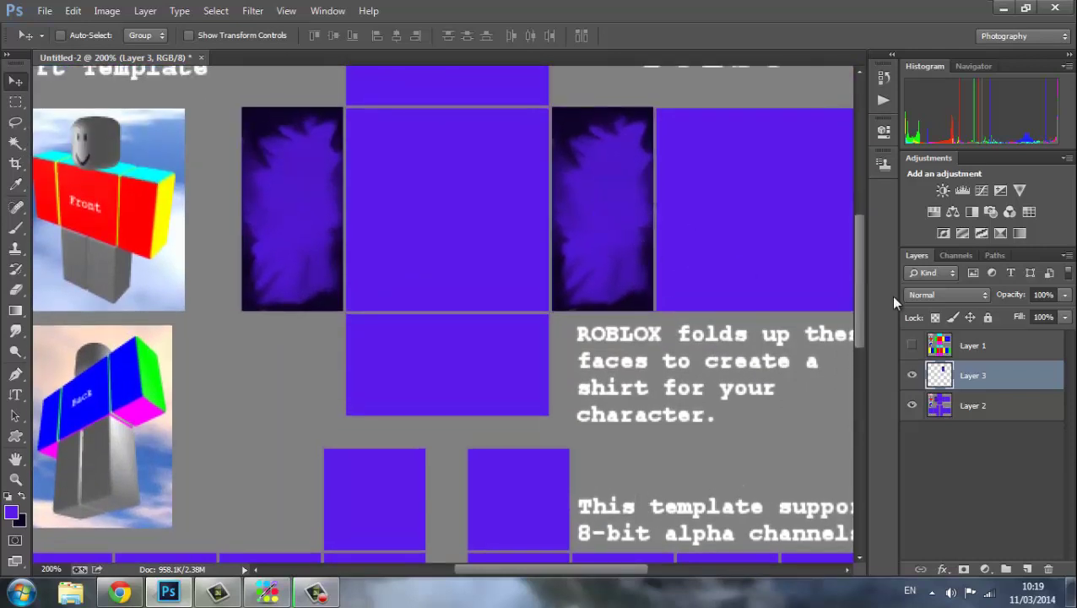
Step: Paste another copy of the shaded panel and align it over the first, outermost Left Arm panel
left_click_drag(861, 295, 858, 332)
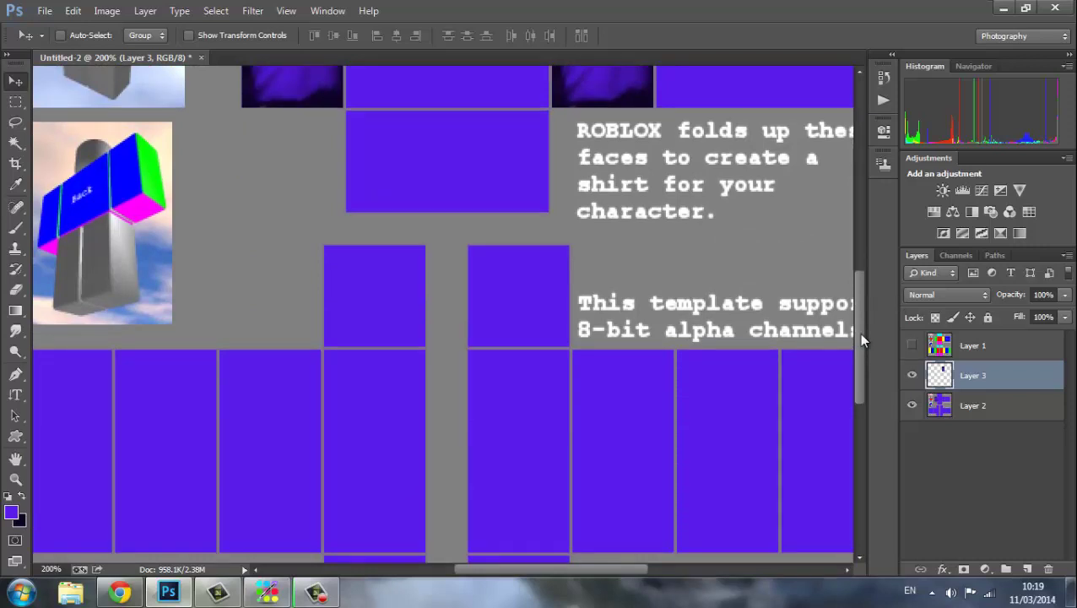
key("ctrl+minus")
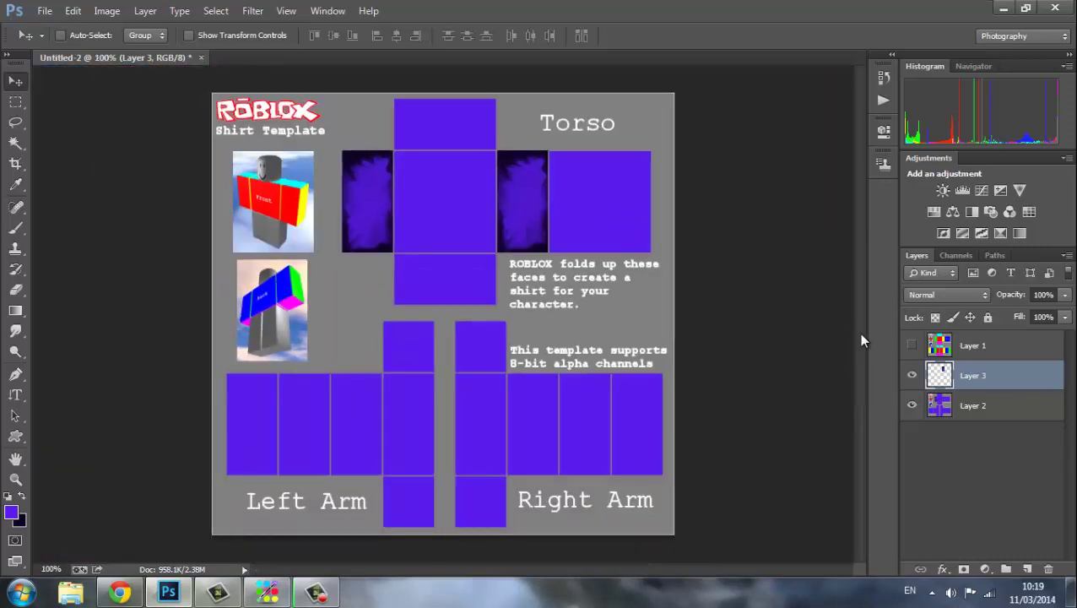
key("ctrl+v")
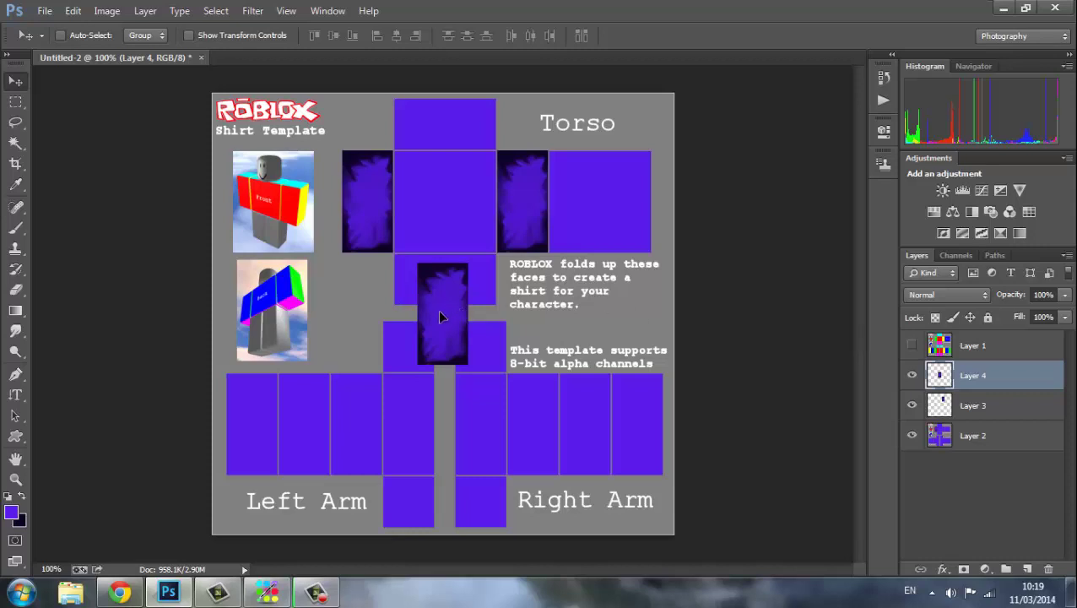
left_click_drag(437, 309, 263, 412)
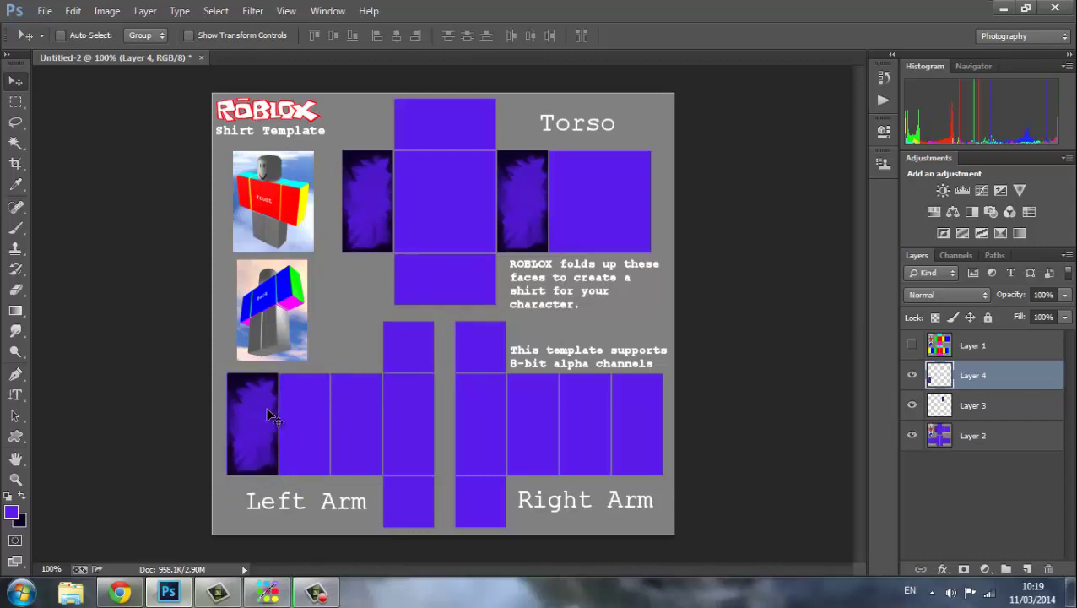
key("ctrl+plus")
left_click_drag(862, 302, 862, 391)
left_click_drag(602, 568, 567, 569)
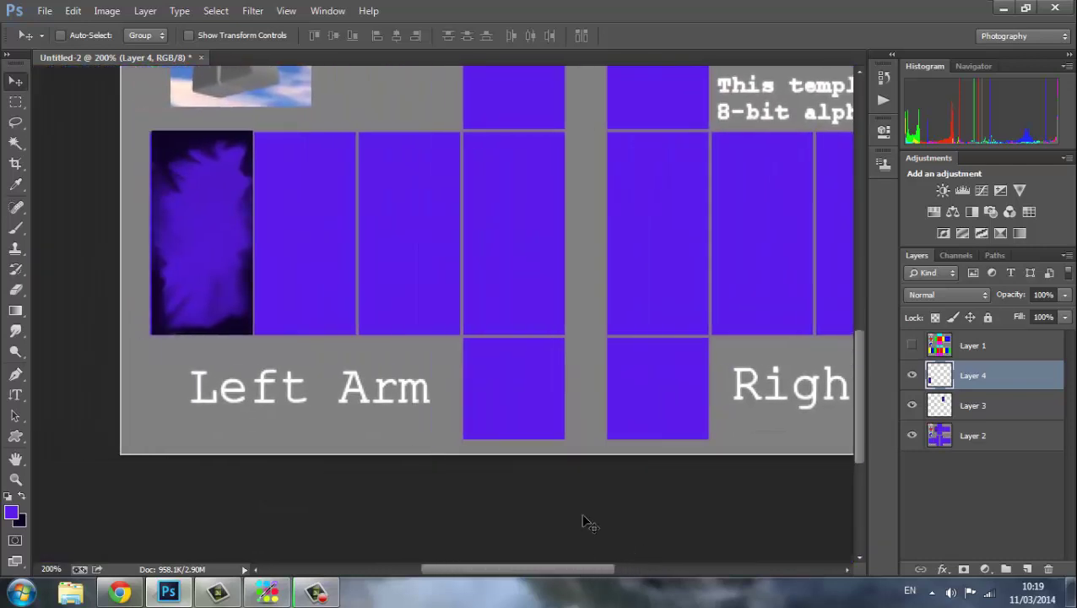
left_click_drag(218, 268, 215, 269)
left_click_drag(217, 268, 227, 269)
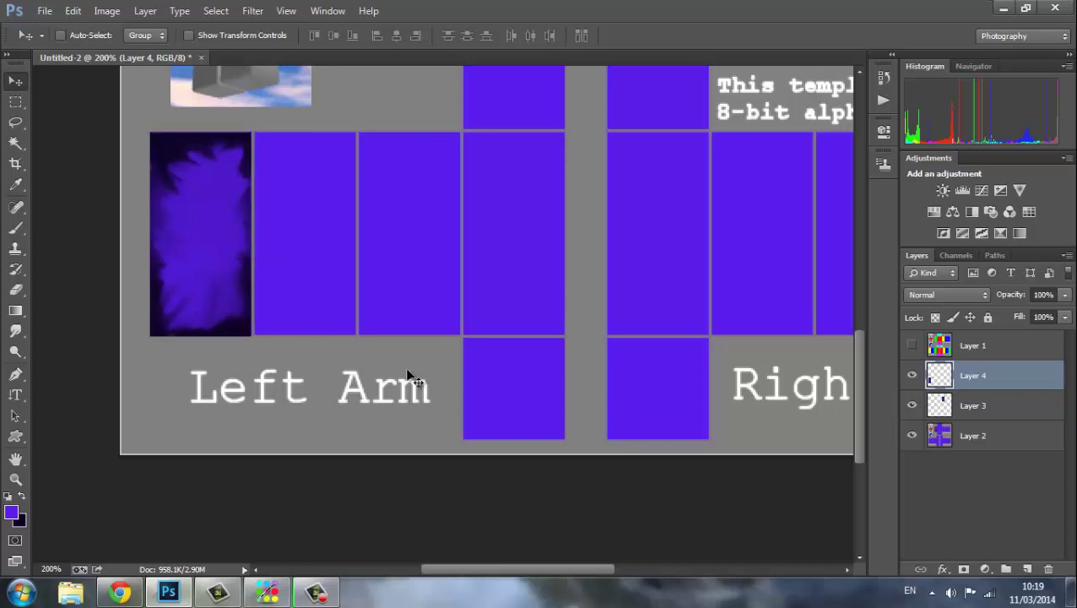
Step: Paste two more copies of the shaded panel and align them over the second and third Left Arm panels
key("ctrl+v")
left_click_drag(360, 265, 301, 218)
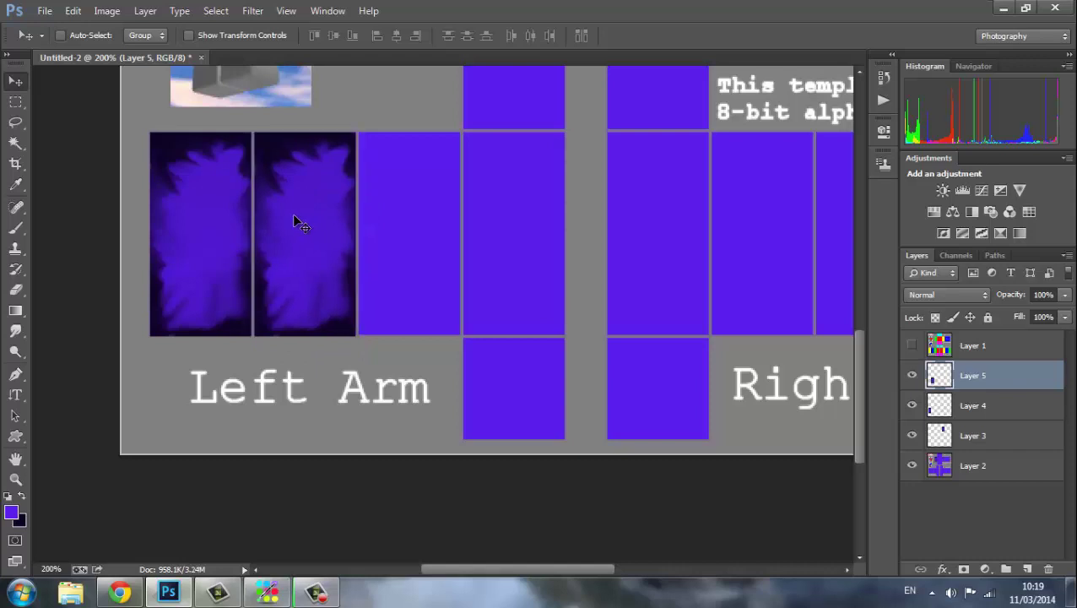
key("ctrl+v")
left_click_drag(503, 339, 420, 237)
key("Right")
key("Right")
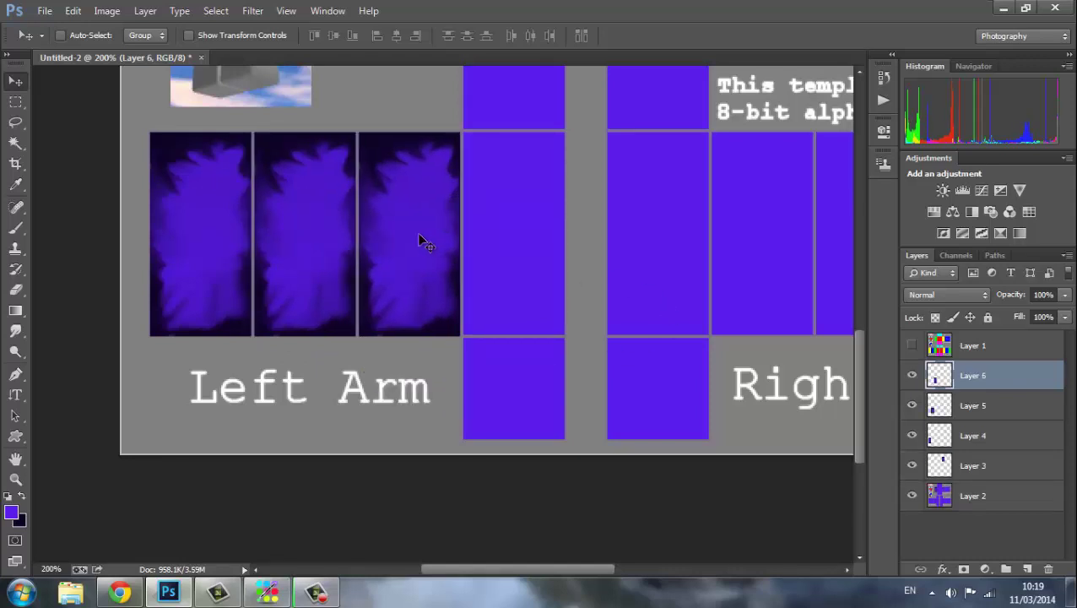
Step: Paste a copy of the shaded panel and align it over the fourth Left Arm panel
key("ctrl+v")
left_click_drag(442, 314, 492, 247)
key("Right")
key("Right")
key("Right")
key("Right")
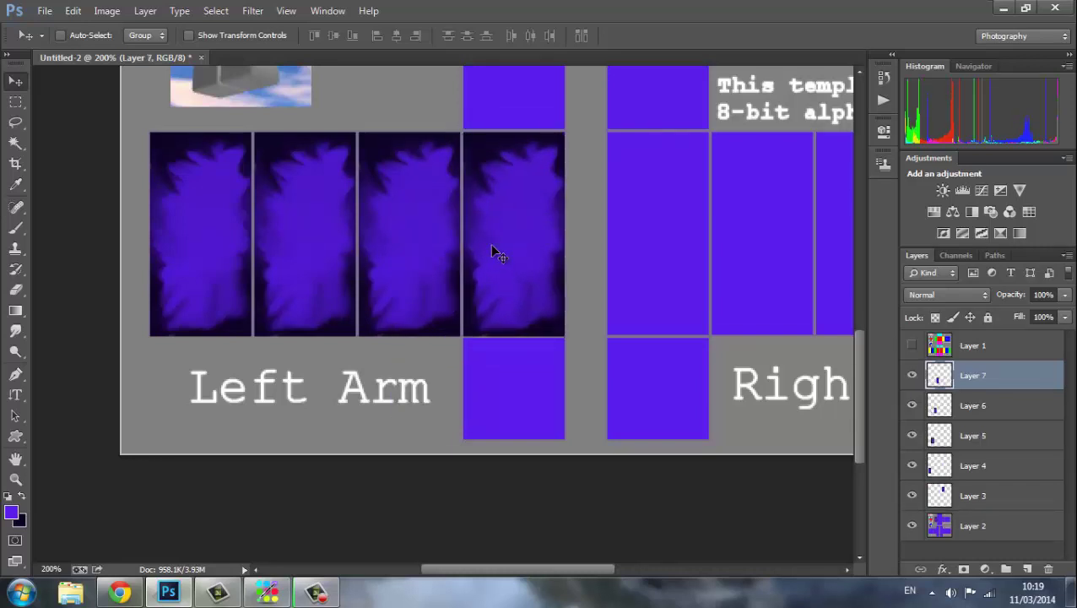
Step: Paste a copy of the shaded panel and align it over the first Right Arm panel, nearest the Left Arm
key("ctrl+v")
left_click_drag(491, 331, 637, 265)
key("Right")
key("Right")
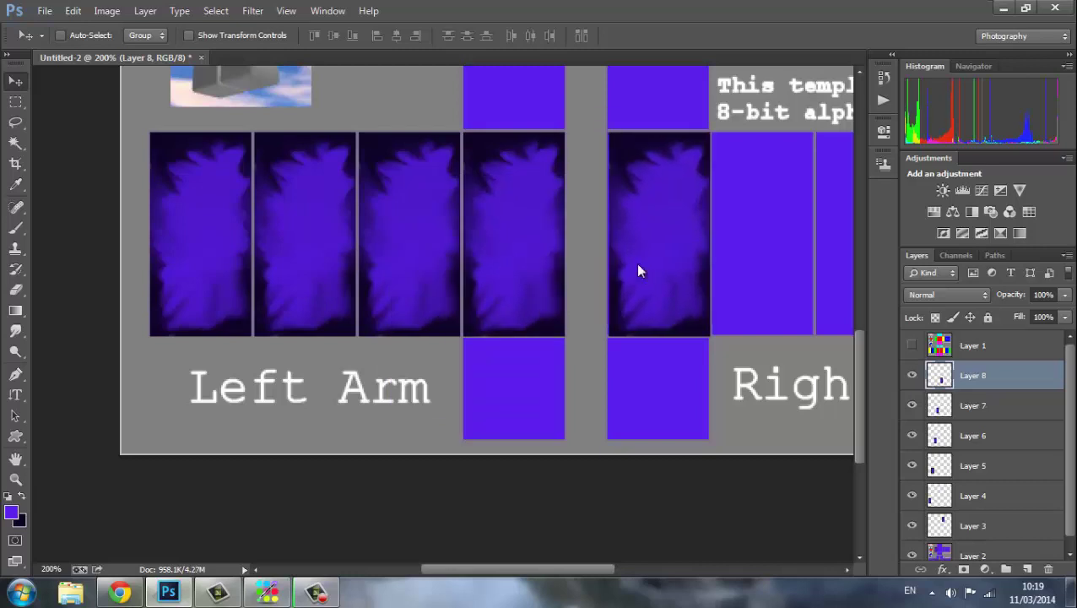
key("Left")
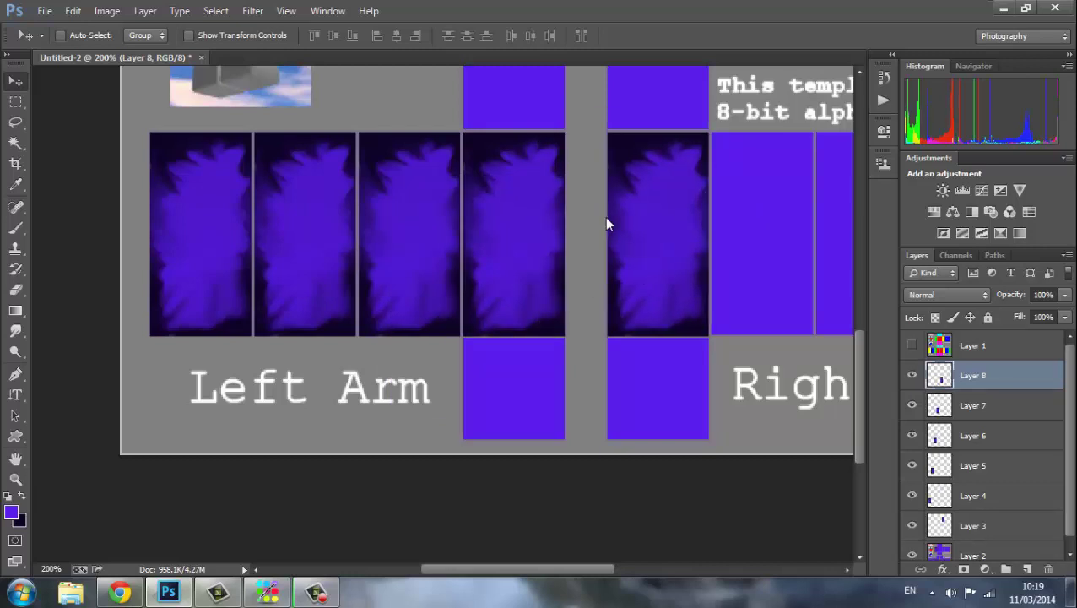
Step: Paste a copy of the shaded panel and align it over the second Right Arm panel
left_click_drag(526, 568, 620, 548)
key("ctrl+v")
left_click_drag(435, 336, 399, 264)
key("Right")
key("Right")
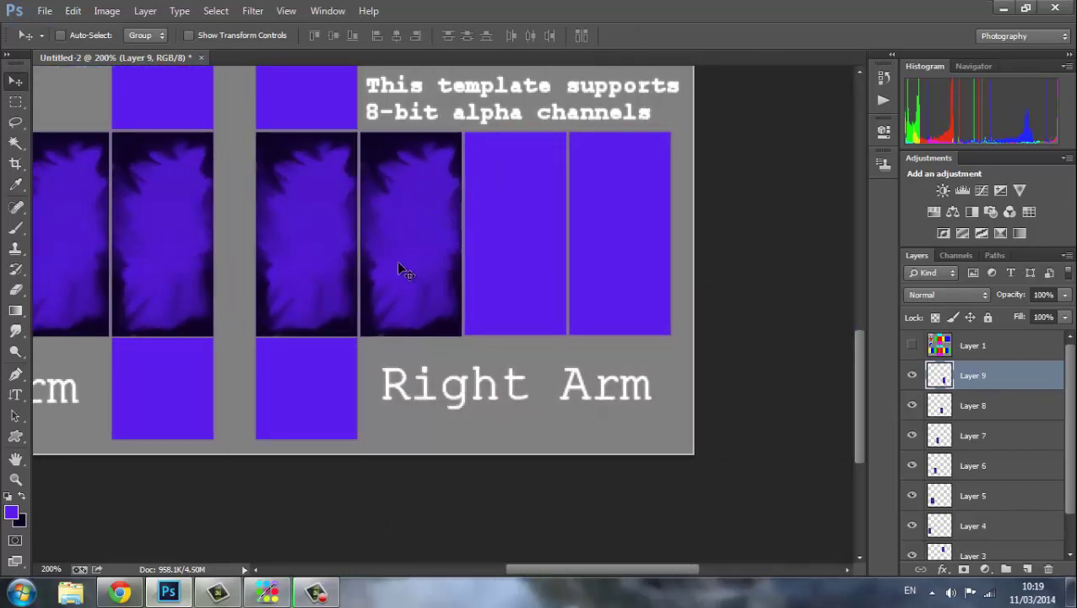
Step: Paste a copy of the shaded panel and align it over the third Right Arm panel
key("ctrl+v")
left_click_drag(425, 337, 502, 261)
key("Right")
key("Right")
key("Right")
key("Right")
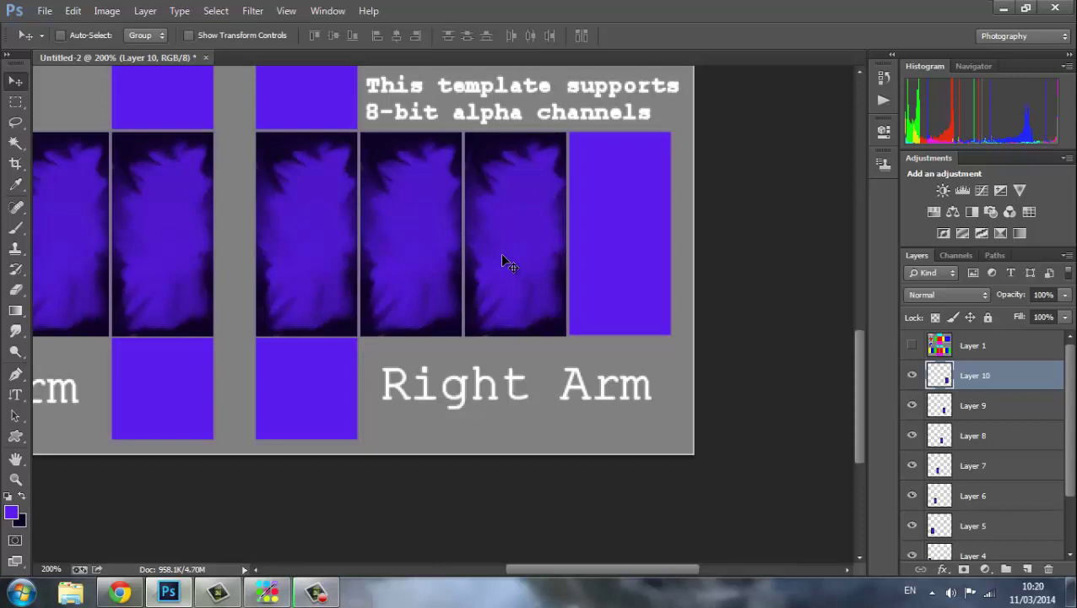
Step: Paste a copy of the shaded panel and align it over the fourth, outermost Right Arm panel
key("ctrl+v")
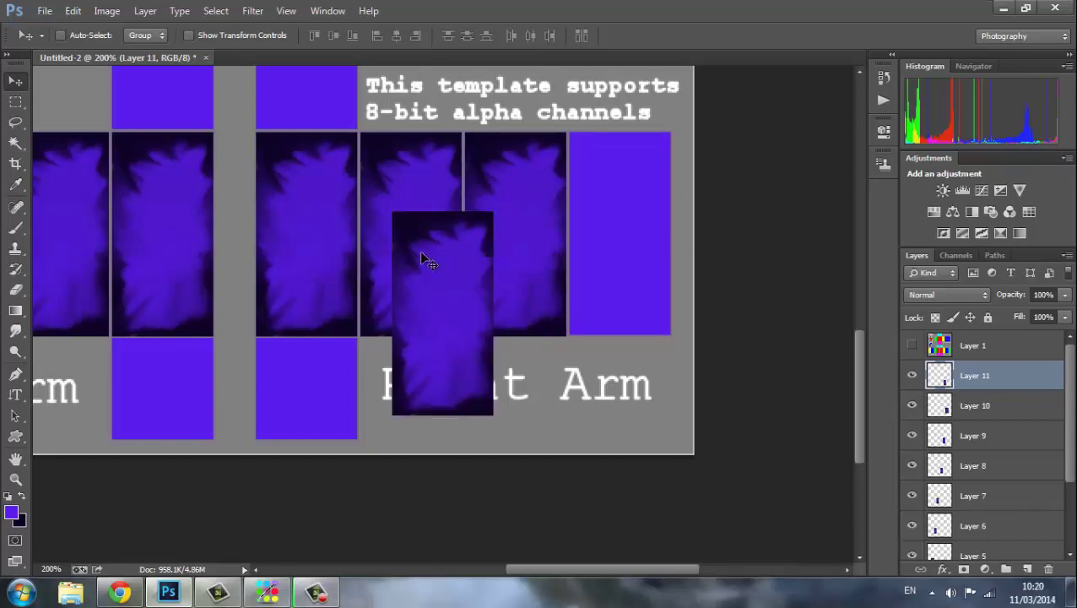
left_click_drag(472, 251, 595, 221)
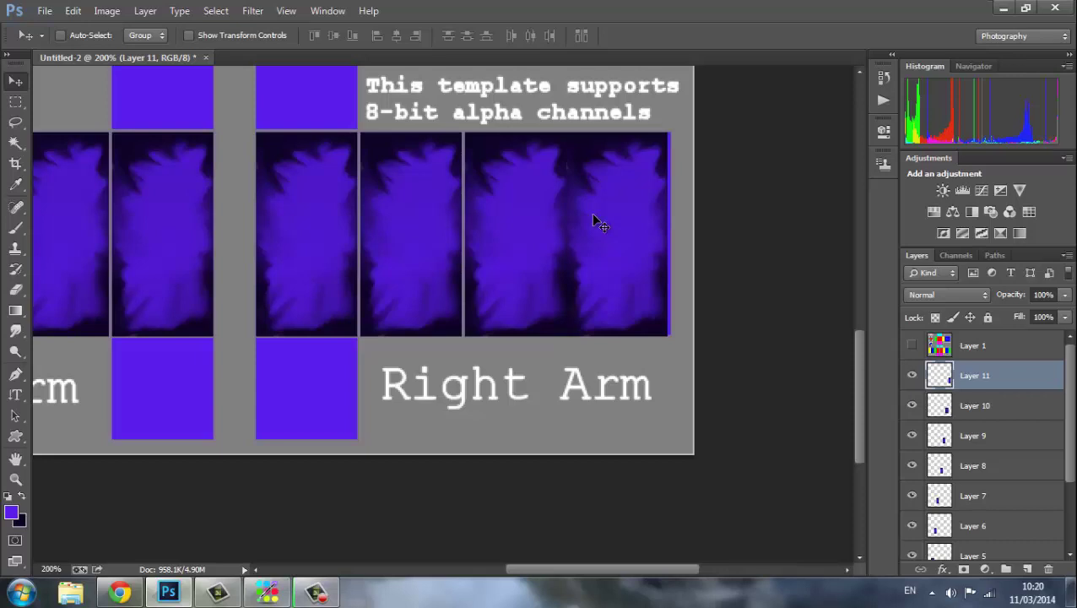
key("Right")
key("Right")
key("Right")
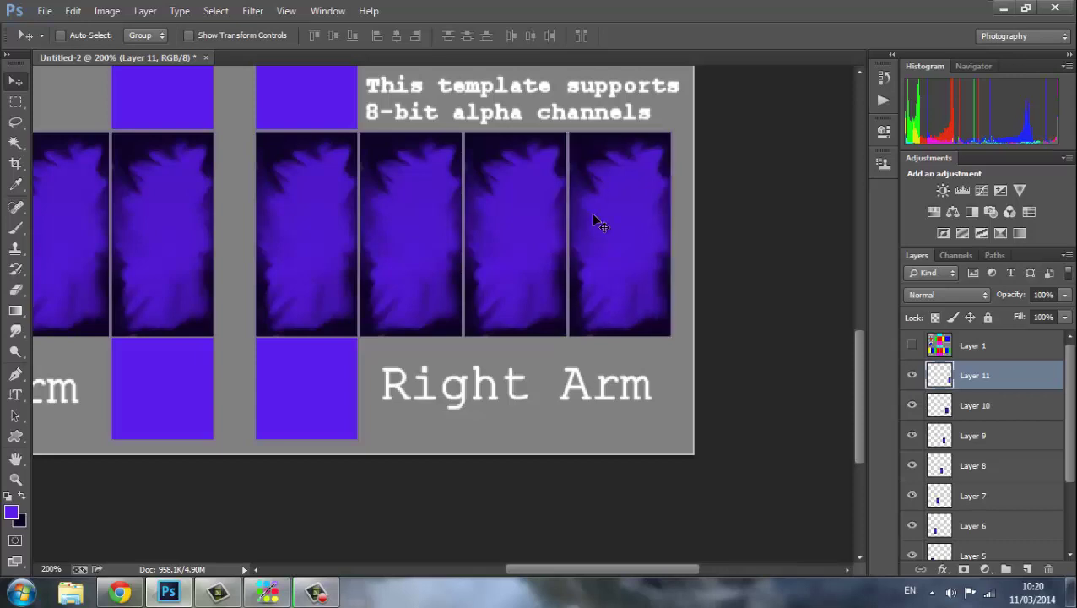
Step: Merge Layer 2 through Layer 11 into a single layer, keeping the hidden Layer 1 separate
key("ctrl+minus")
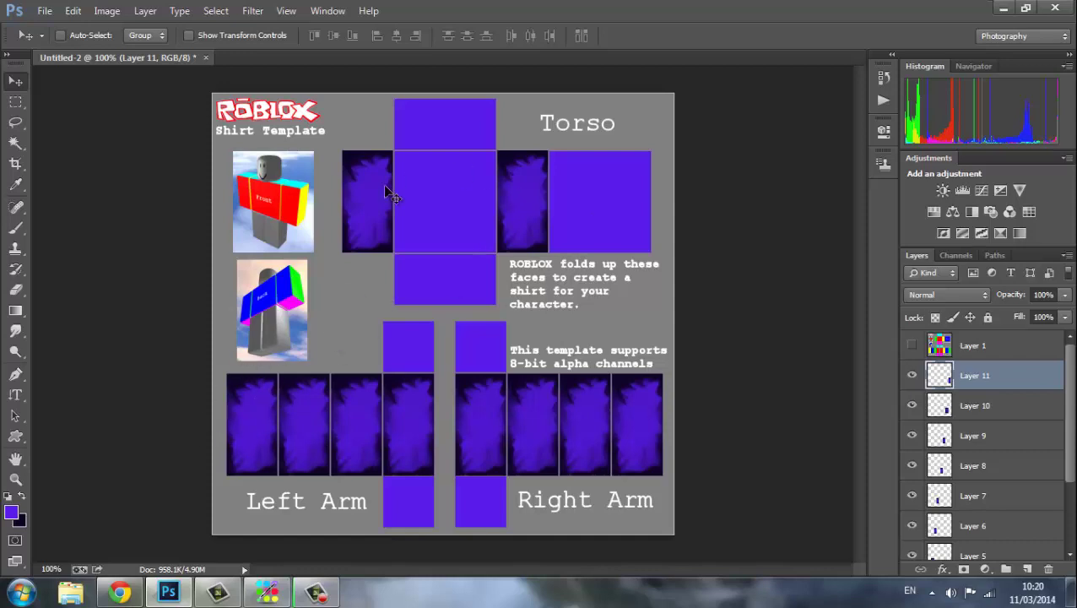
left_click(983, 406, "shift")
mouse_move(1070, 395)
left_mouse_down()
mouse_move(1070, 409)
mouse_move(1070, 384)
left_mouse_up()
left_click(1026, 415, "ctrl")
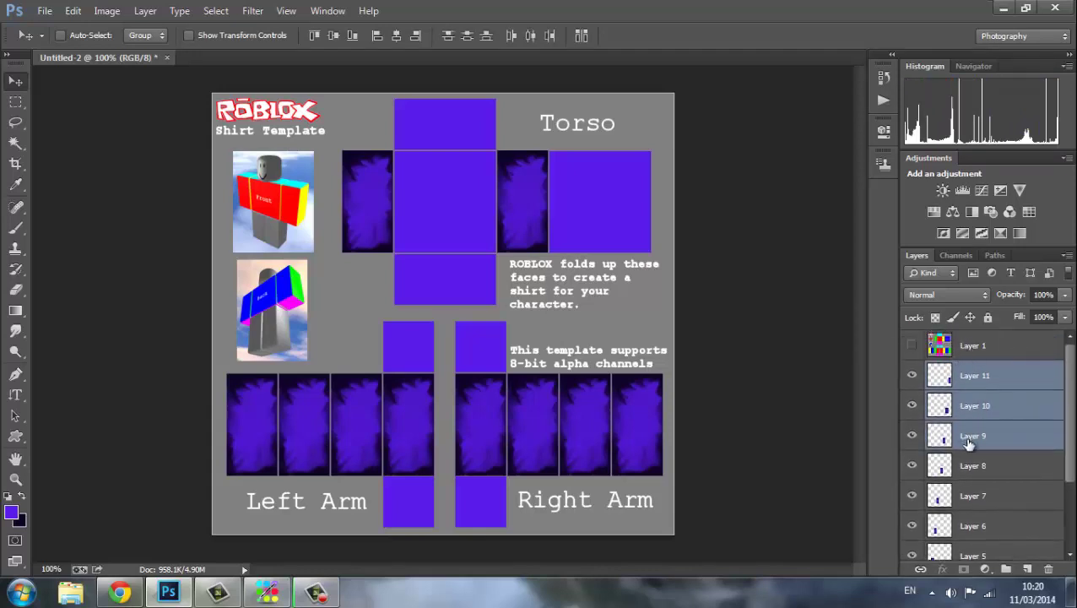
left_click_drag(1069, 436, 1068, 462)
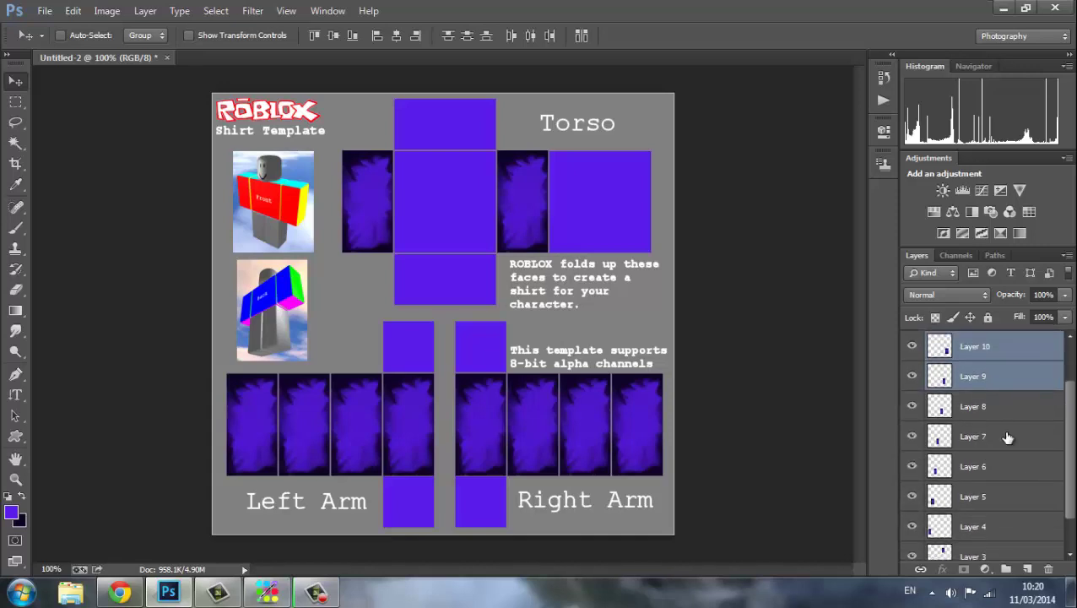
left_click(977, 409, "ctrl")
left_click(979, 437, "ctrl")
left_click(979, 467, "ctrl")
left_click(979, 498, "ctrl")
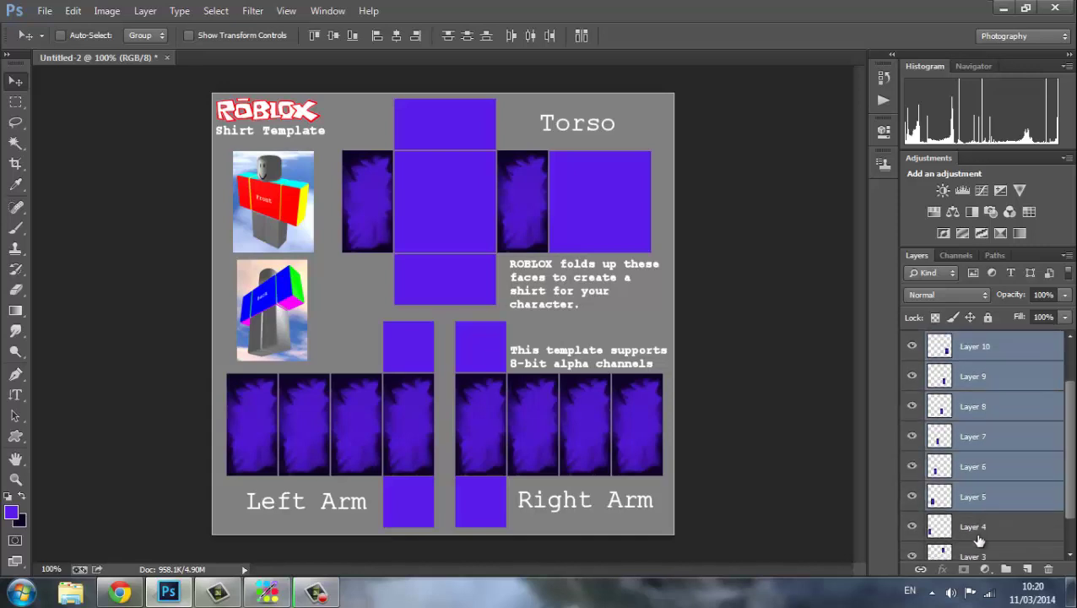
left_click(1009, 528, "ctrl")
left_click_drag(1067, 486, 1065, 536)
left_click(998, 515, "ctrl")
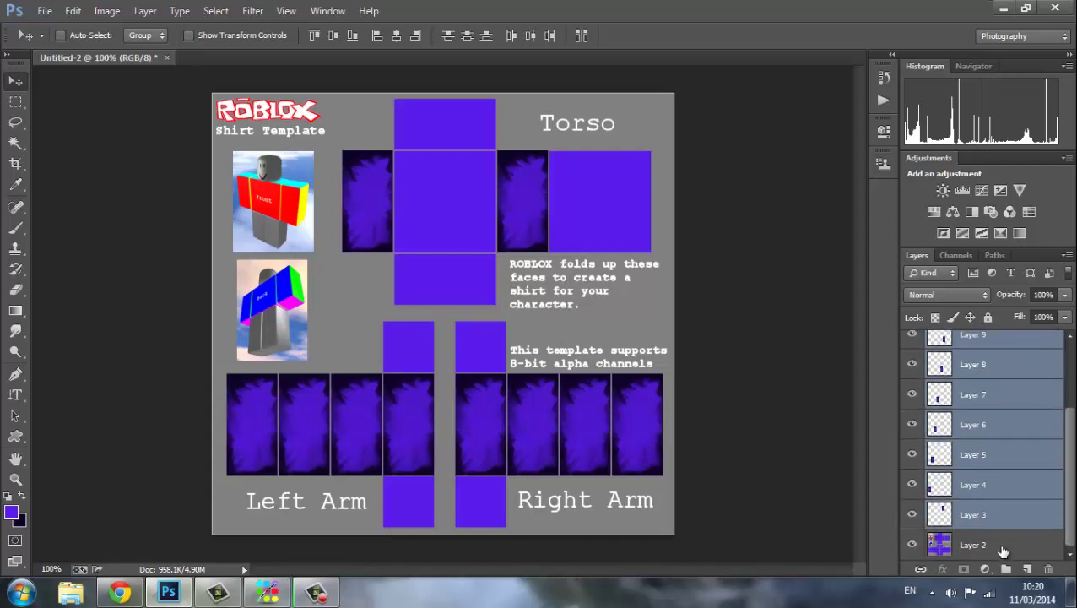
left_click(953, 545, "ctrl")
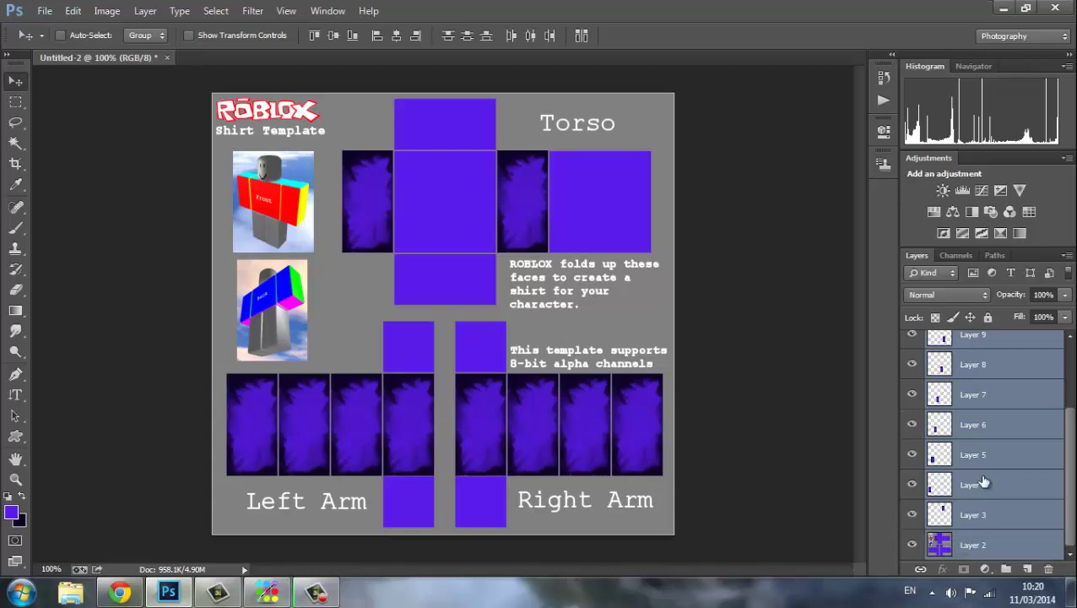
right_click(988, 408)
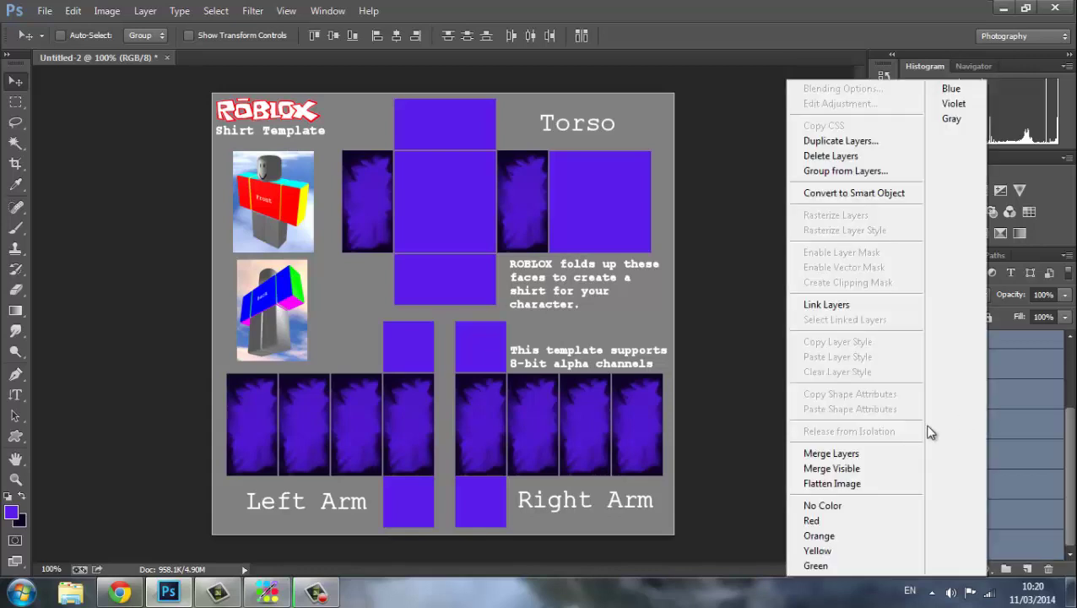
left_click(890, 460)
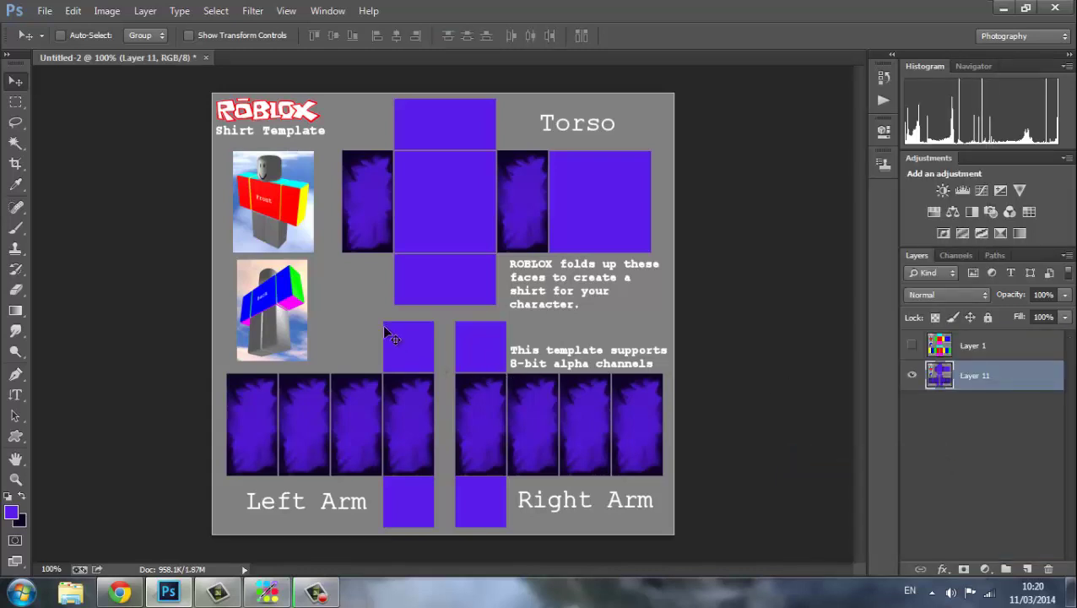
Step: Delete a rectangular area covering the lower half of all Left Arm and Right Arm panels, then deselect
left_click(16, 102)
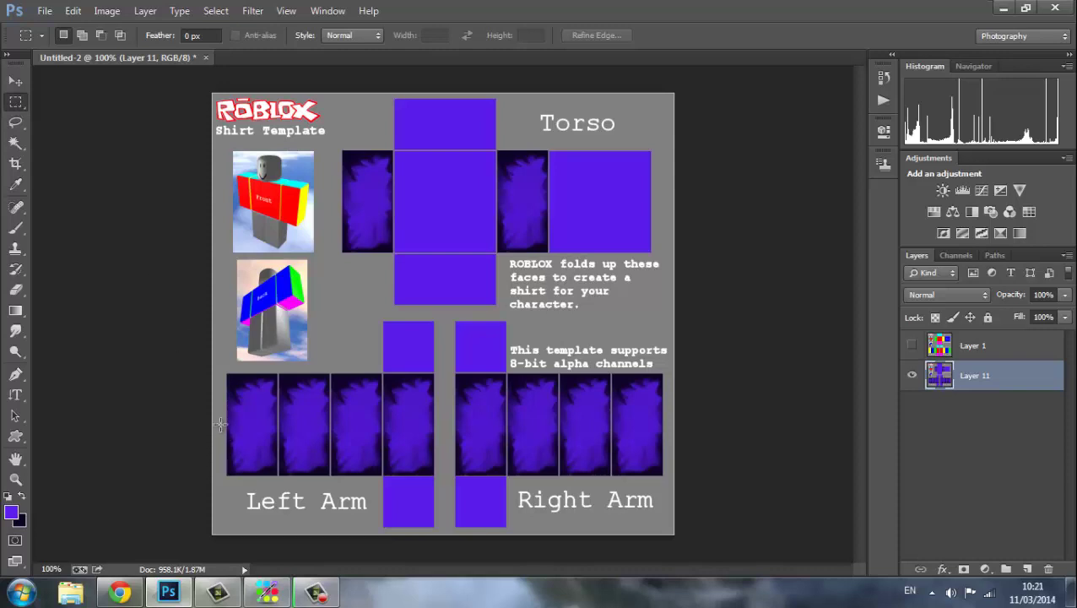
left_click_drag(220, 425, 665, 534)
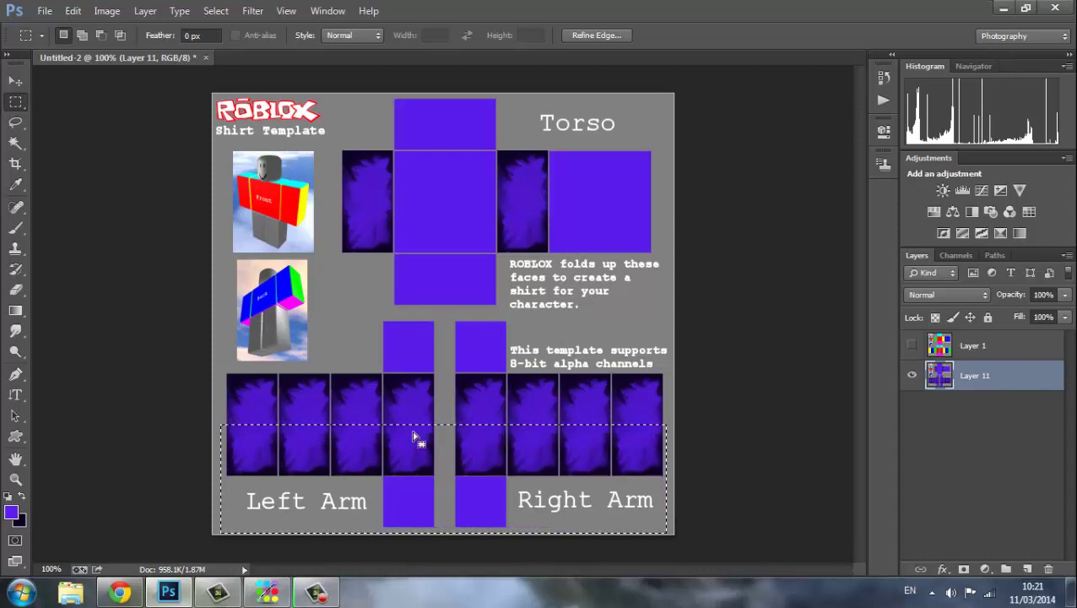
key("Delete")
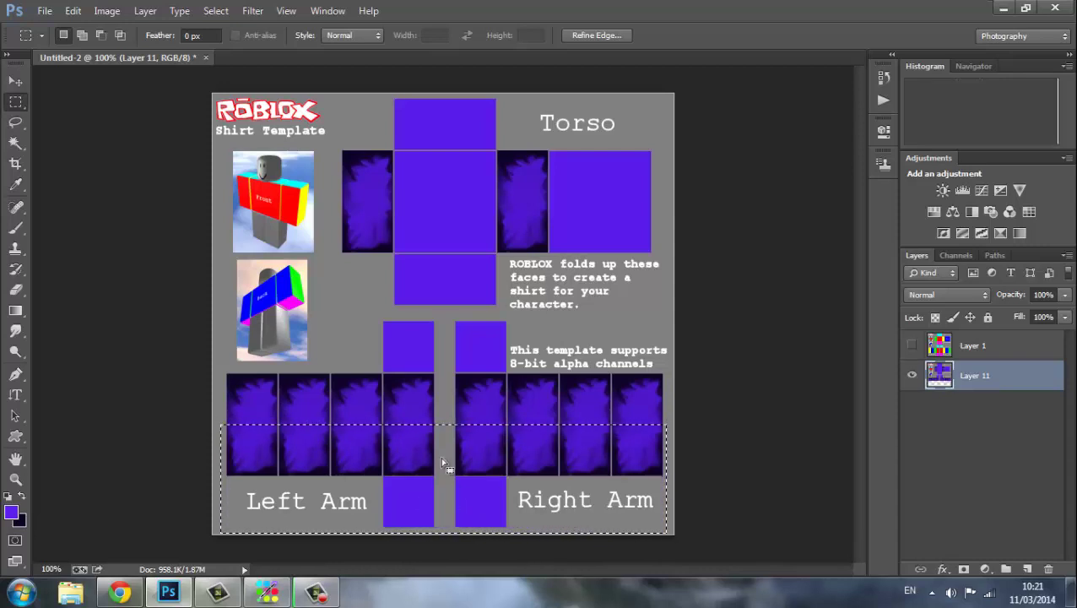
left_click(136, 198)
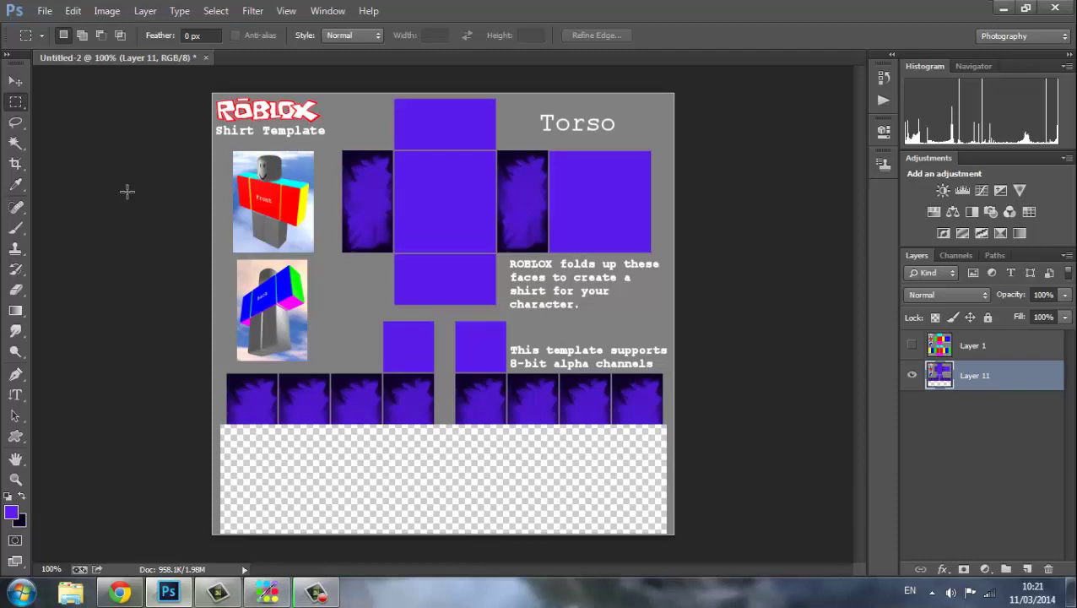
Step: Smudge the dark edge shading inward on the first and second Left Arm panels with the Smudge tool
key("ctrl+plus")
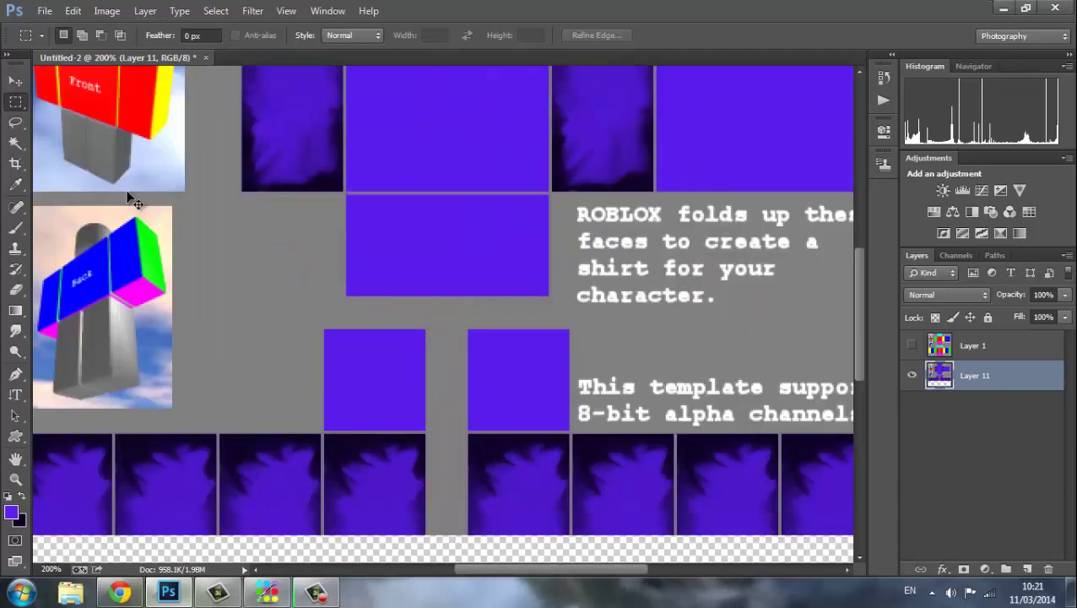
left_click_drag(856, 289, 856, 326)
left_click(53, 566)
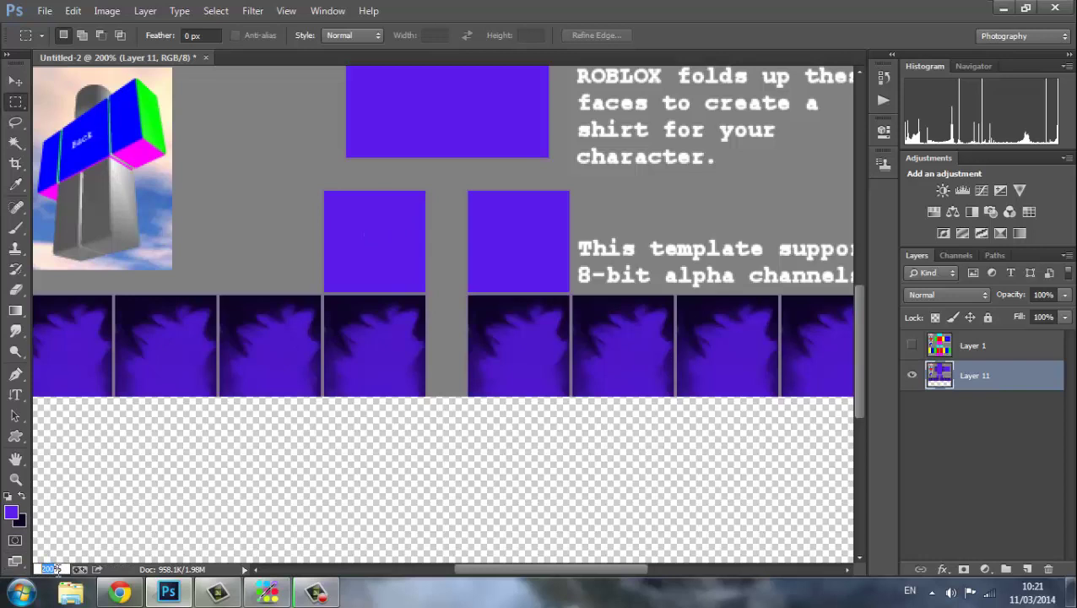
mouse_move(119, 593)
scroll(589, 295, "down", 2)
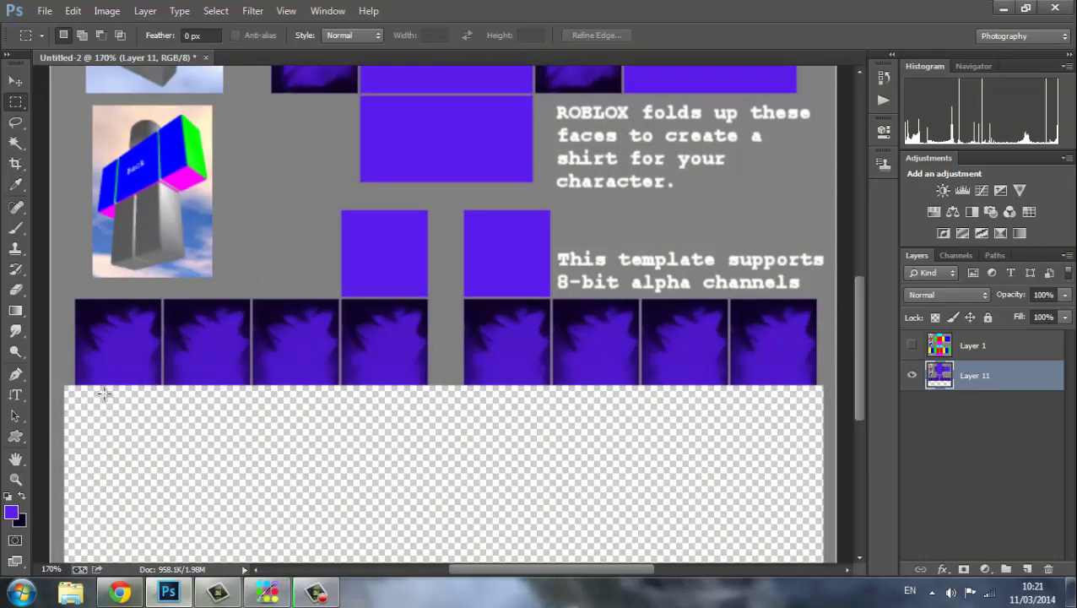
left_click_drag(859, 325, 828, 330)
scroll(824, 335, "down", 2)
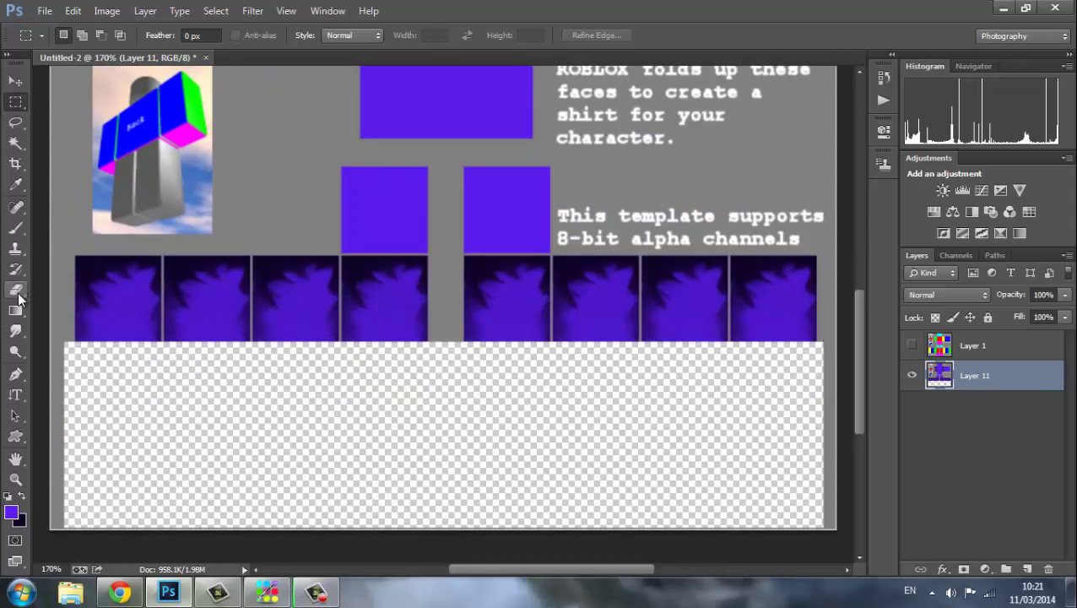
left_click(15, 331)
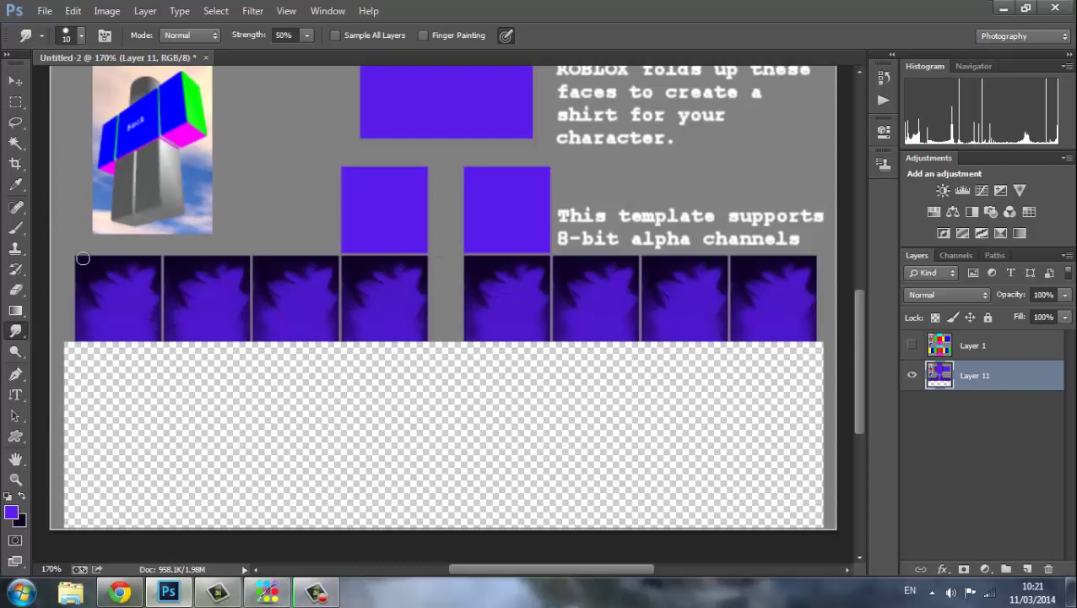
mouse_move(122, 289)
left_mouse_down()
mouse_move(91, 302)
mouse_move(110, 329)
mouse_move(80, 272)
mouse_move(65, 301)
mouse_move(93, 325)
mouse_move(106, 323)
mouse_move(86, 317)
mouse_move(87, 304)
mouse_move(127, 314)
mouse_move(90, 295)
mouse_move(101, 286)
mouse_move(156, 280)
mouse_move(142, 273)
mouse_move(127, 286)
mouse_move(142, 277)
mouse_move(145, 287)
mouse_move(150, 267)
mouse_move(142, 308)
left_mouse_up()
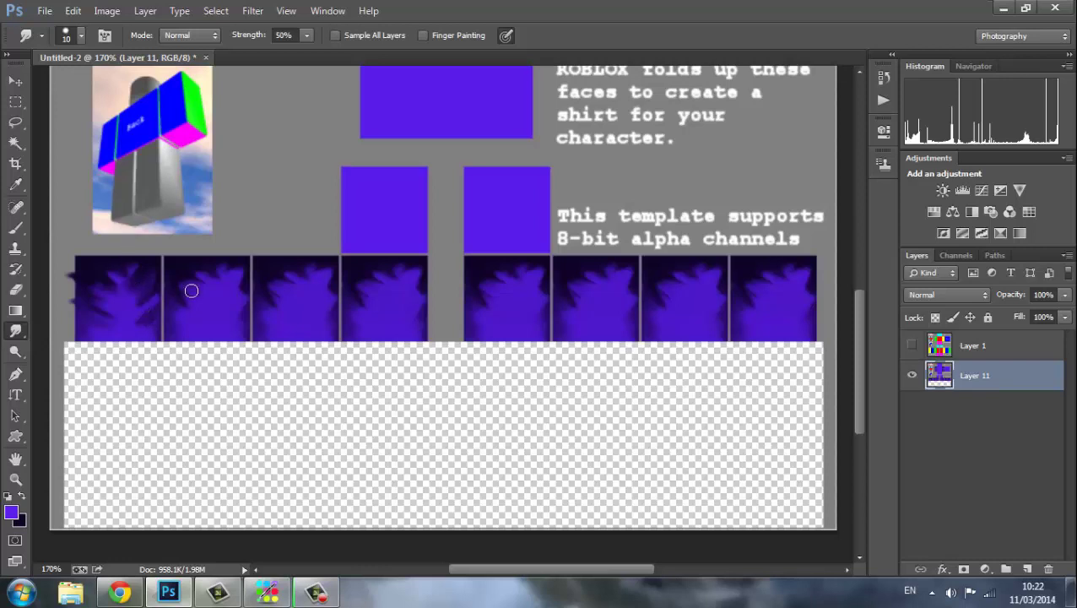
left_click_drag(149, 280, 127, 281)
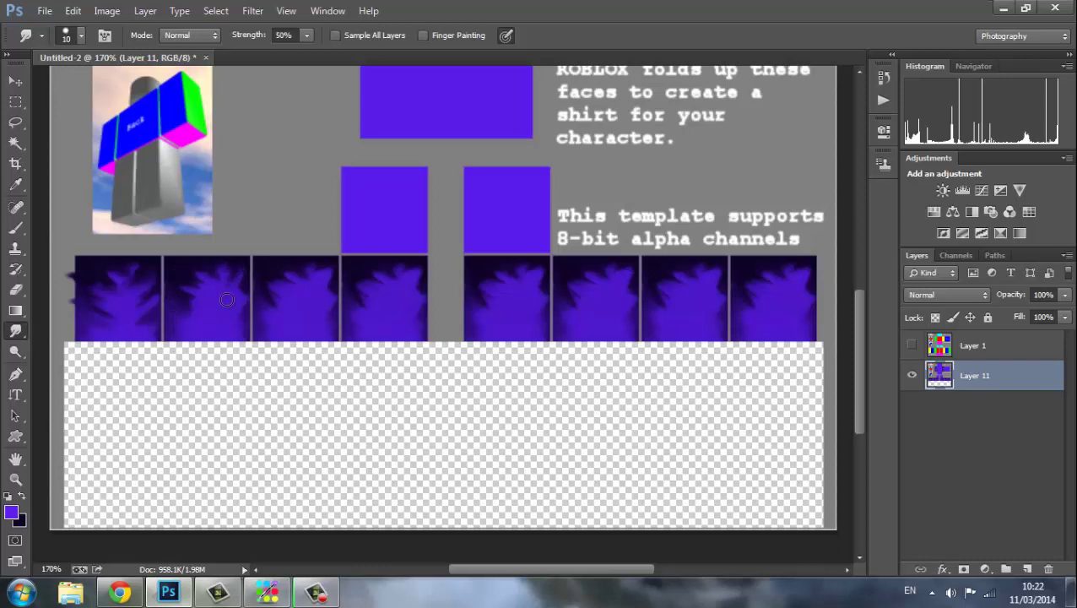
mouse_move(235, 265)
left_mouse_down()
mouse_move(217, 295)
mouse_move(239, 267)
mouse_move(221, 304)
mouse_move(249, 276)
mouse_move(190, 261)
mouse_move(194, 293)
left_mouse_up()
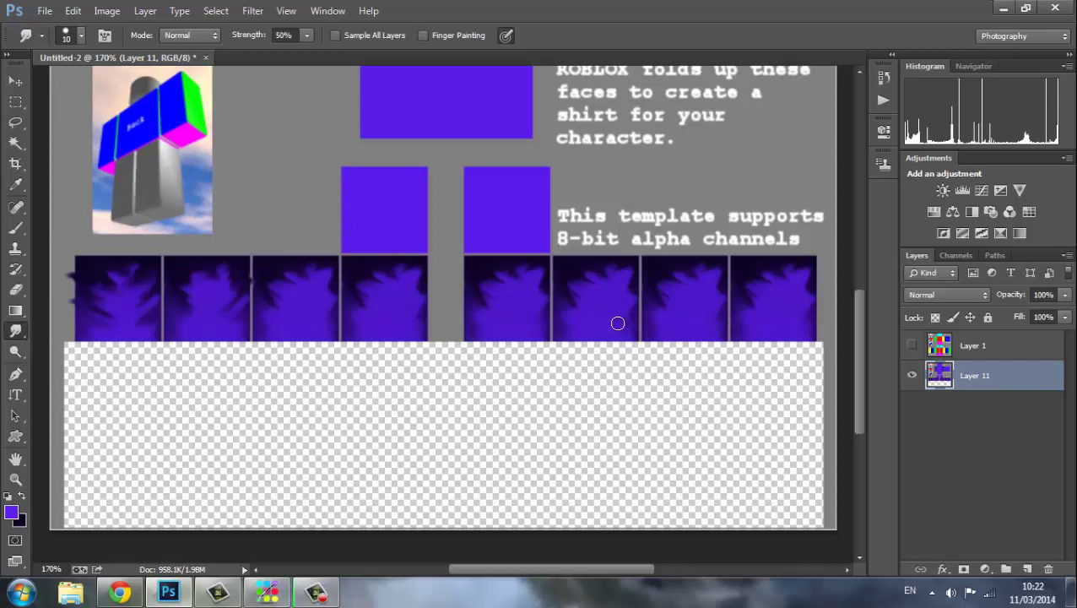
mouse_move(183, 274)
left_mouse_down()
mouse_move(206, 293)
mouse_move(184, 296)
left_mouse_up()
Step: Smudge jagged dark streaks into the purple on the third and fourth Left Arm panels
mouse_move(269, 278)
left_mouse_down()
mouse_move(302, 287)
mouse_move(268, 290)
mouse_move(297, 308)
mouse_move(268, 293)
mouse_move(310, 277)
left_mouse_up()
mouse_move(334, 274)
left_mouse_down()
mouse_move(313, 288)
mouse_move(317, 315)
left_mouse_up()
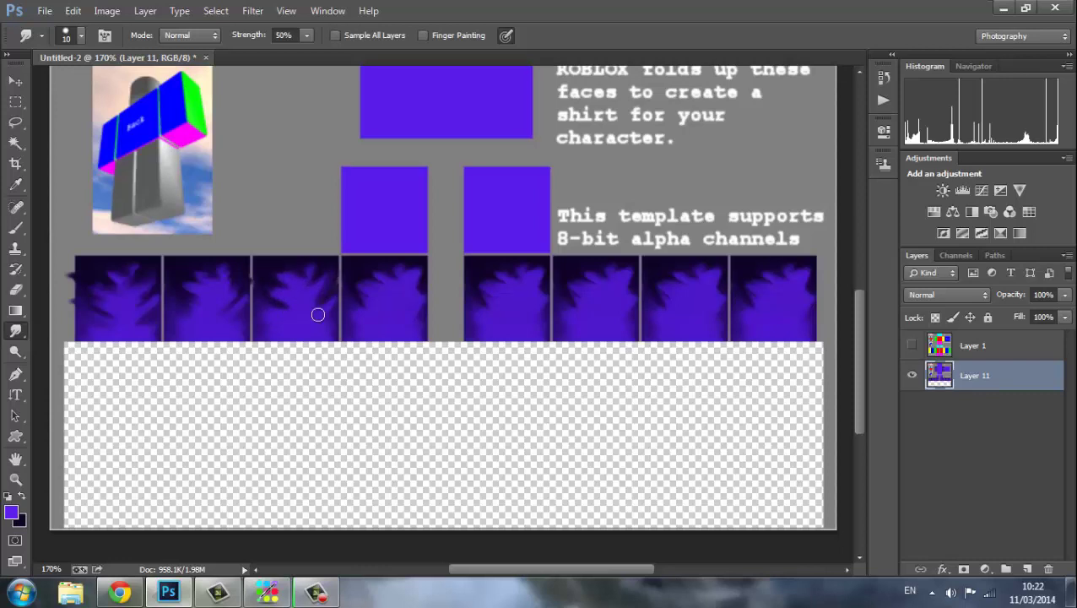
mouse_move(325, 265)
left_mouse_down()
mouse_move(316, 301)
mouse_move(328, 306)
mouse_move(373, 286)
left_mouse_up()
mouse_move(351, 282)
left_mouse_down()
mouse_move(375, 305)
mouse_move(384, 295)
left_mouse_up()
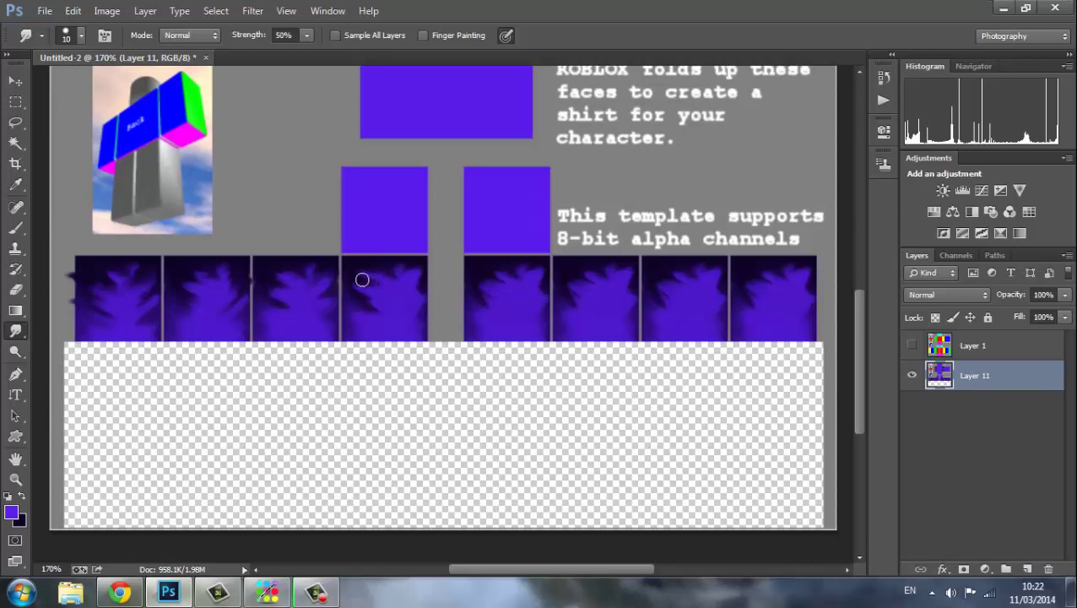
mouse_move(407, 275)
left_mouse_down()
mouse_move(419, 279)
mouse_move(413, 304)
mouse_move(405, 296)
left_mouse_up()
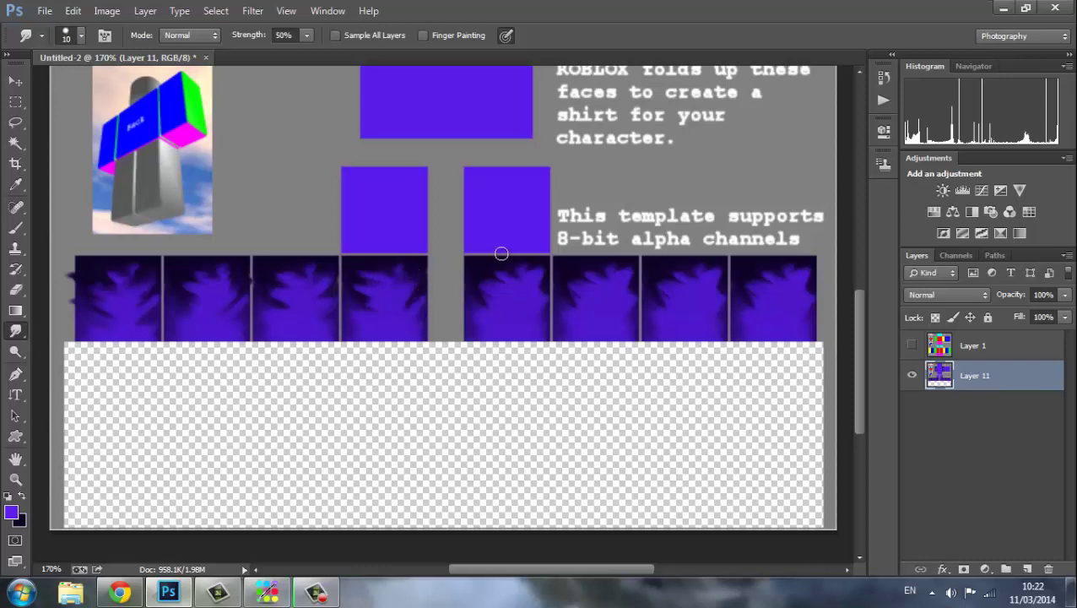
Step: Smudge the dark shading into the purple on the first Right Arm panel, nearest the Left Arm
mouse_move(505, 277)
left_mouse_down()
mouse_move(504, 288)
mouse_move(478, 292)
mouse_move(501, 329)
left_mouse_up()
left_click_drag(533, 280, 509, 304)
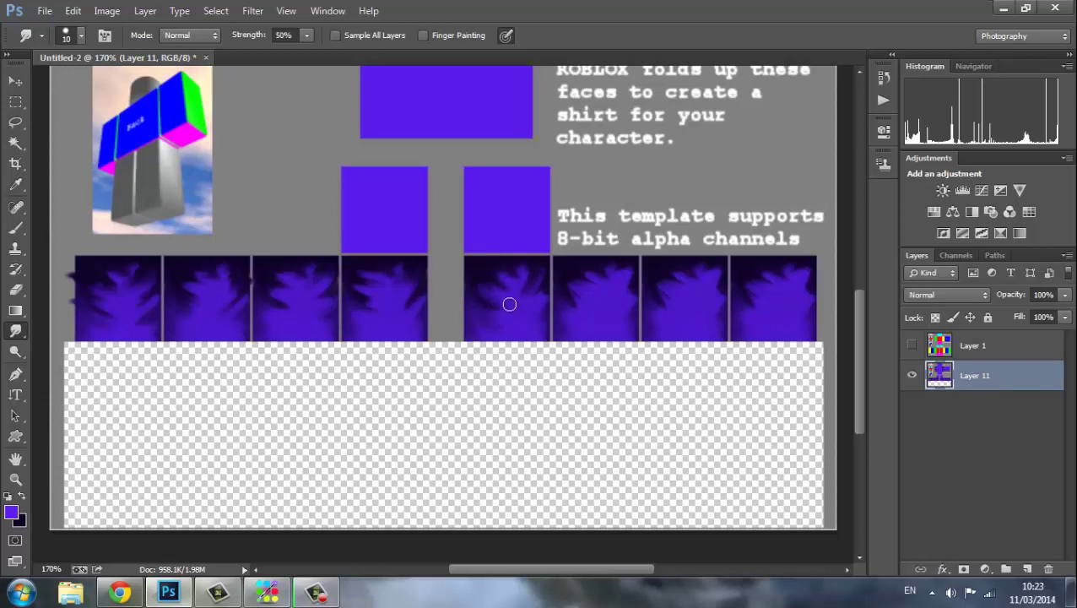
mouse_move(521, 261)
left_mouse_down()
mouse_move(541, 266)
mouse_move(533, 260)
mouse_move(544, 254)
left_mouse_up()
mouse_move(535, 293)
left_mouse_down()
mouse_move(522, 307)
mouse_move(539, 269)
mouse_move(562, 279)
left_mouse_up()
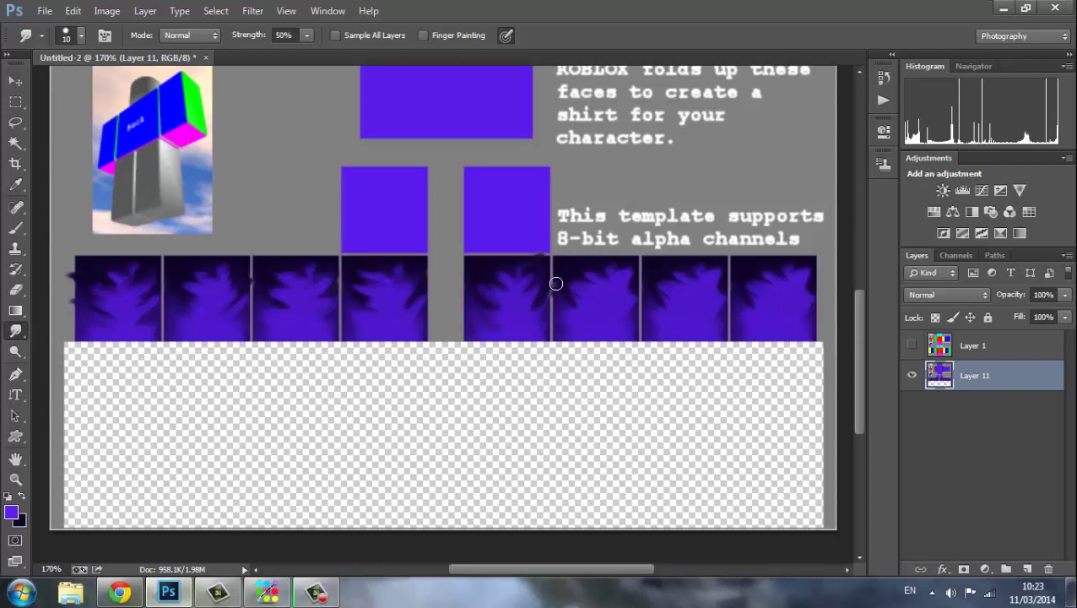
Step: Smudge the dark edges inward on the second, third and fourth Right Arm panels
mouse_move(582, 296)
left_mouse_down()
mouse_move(567, 281)
mouse_move(547, 288)
left_mouse_up()
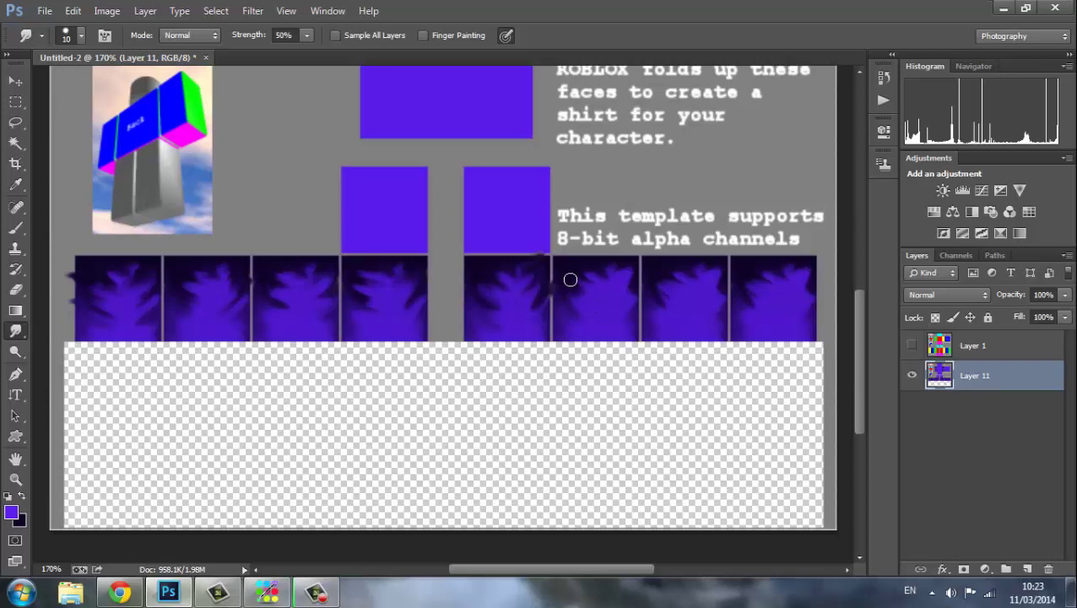
mouse_move(570, 279)
left_mouse_down()
mouse_move(614, 297)
mouse_move(611, 321)
left_mouse_up()
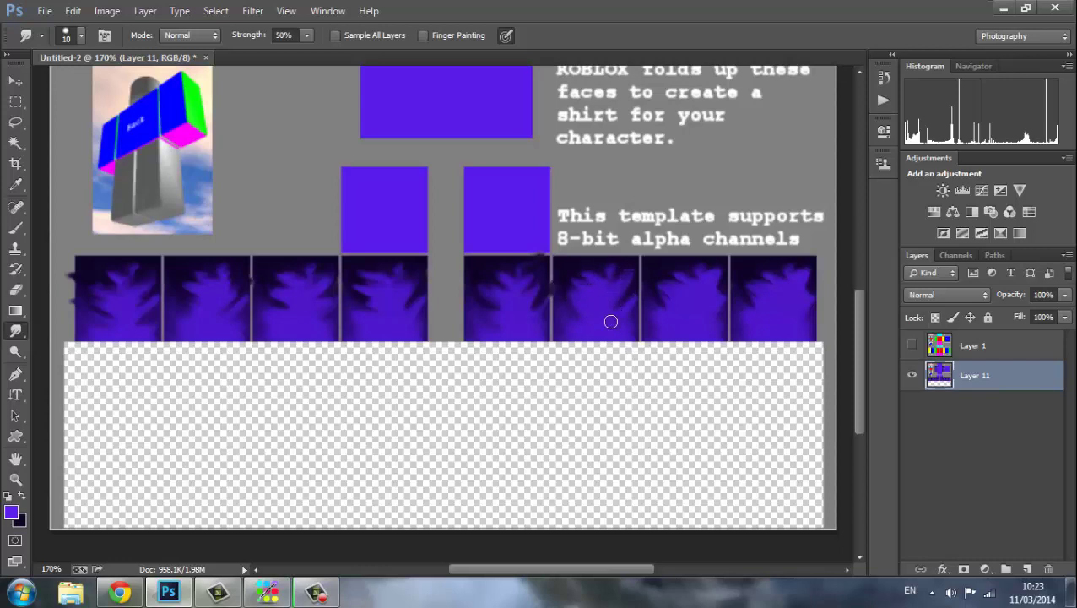
left_click_drag(620, 279, 608, 302)
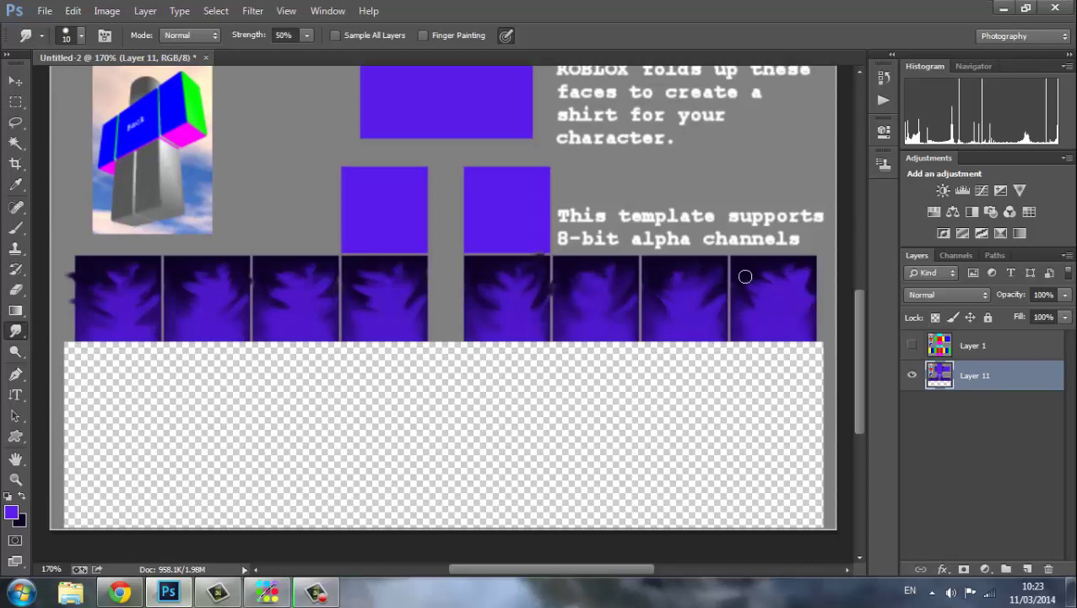
mouse_move(737, 278)
left_mouse_down()
mouse_move(756, 290)
mouse_move(759, 332)
left_mouse_up()
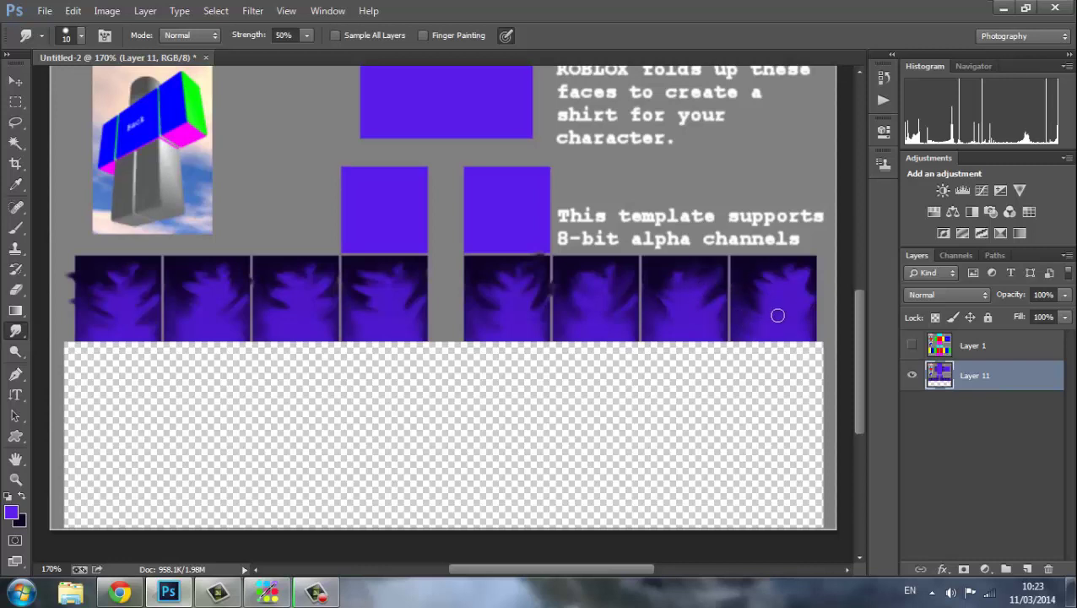
mouse_move(790, 298)
left_mouse_down()
mouse_move(774, 303)
mouse_move(788, 305)
mouse_move(783, 320)
mouse_move(805, 292)
mouse_move(775, 298)
mouse_move(773, 312)
mouse_move(776, 290)
mouse_move(750, 276)
mouse_move(764, 308)
mouse_move(805, 285)
mouse_move(783, 317)
mouse_move(805, 269)
mouse_move(778, 302)
mouse_move(797, 279)
left_mouse_up()
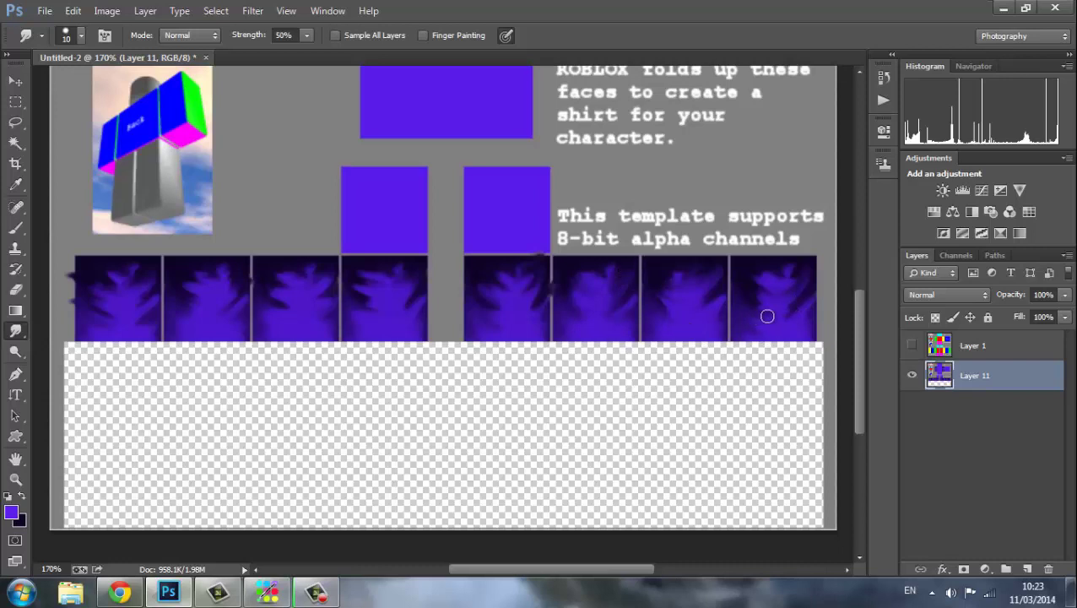
Step: Add a new empty layer above the merged shirt layer and switch to the Rectangular Marquee tool
key("ctrl+minus")
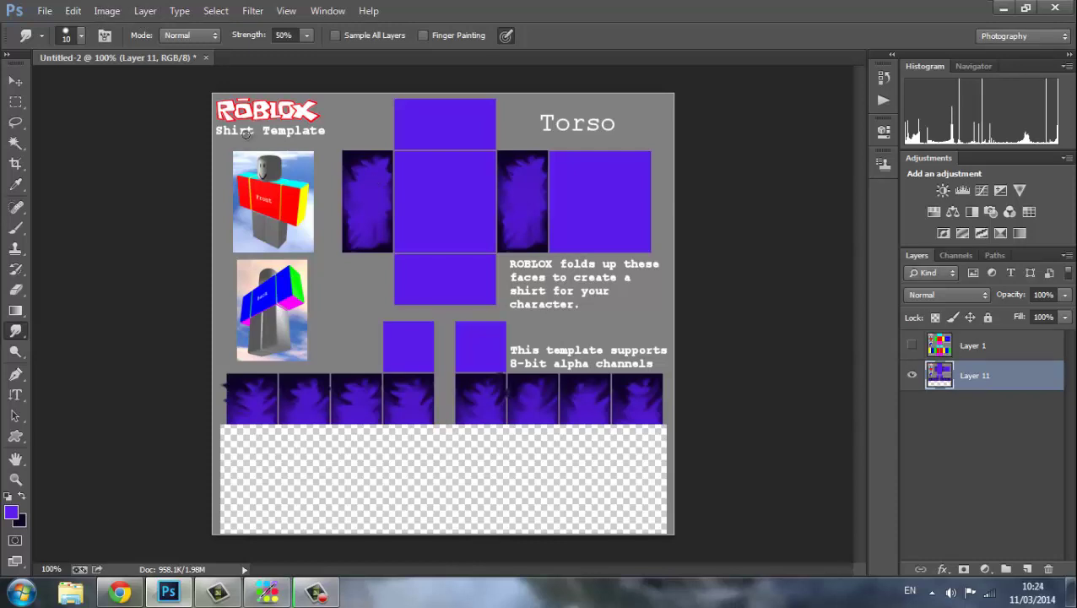
left_click(145, 11)
mouse_move(156, 28)
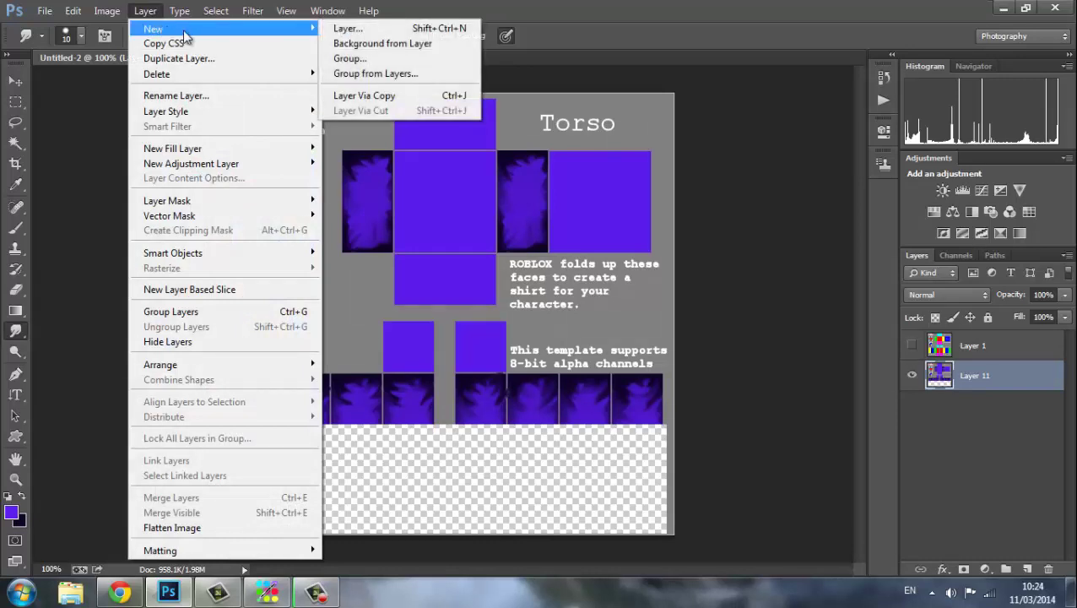
left_click(347, 30)
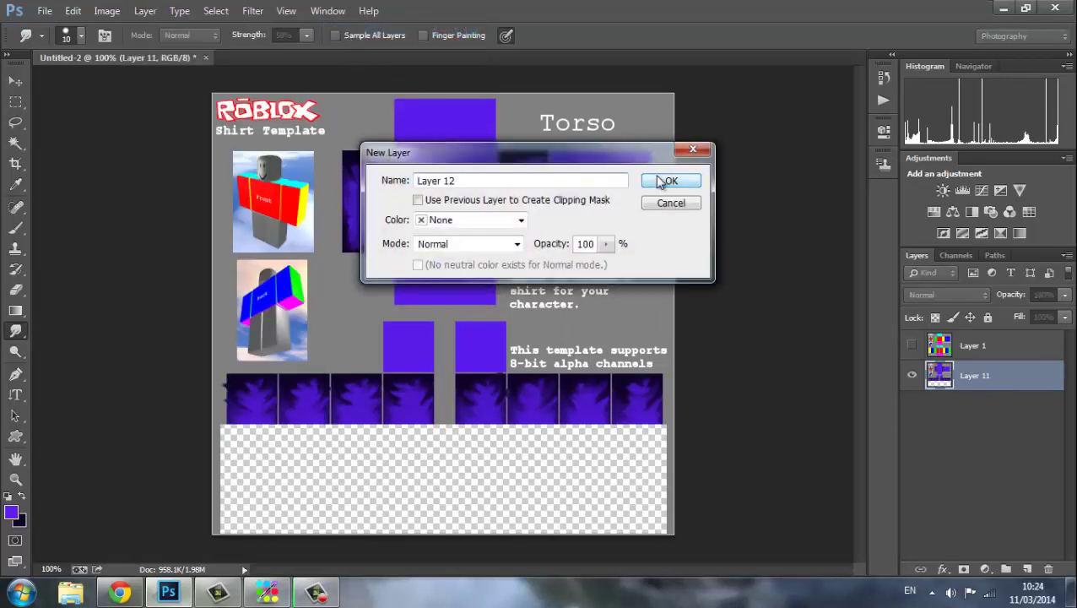
left_click(662, 182)
left_click(18, 106)
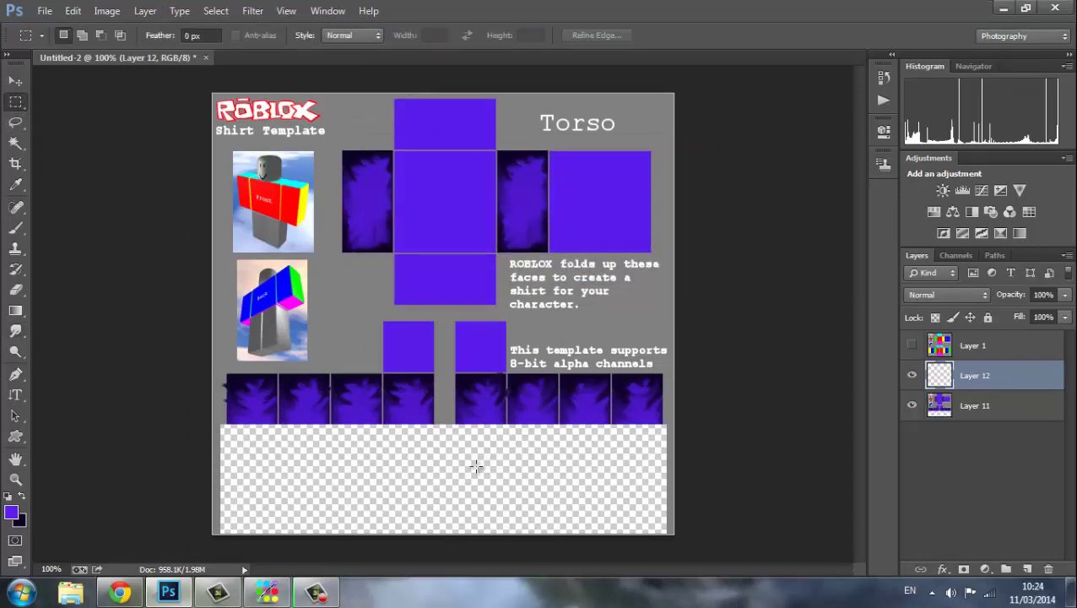
key("ctrl+plus")
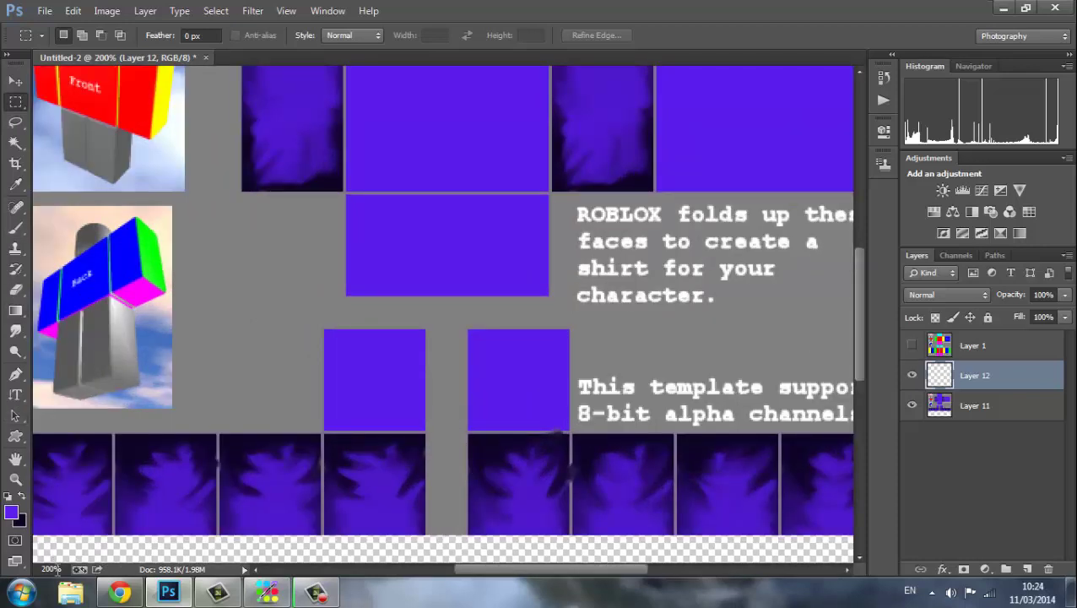
Step: Select a thin horizontal strip along the bottom edge of all the shortened arm panels with the Rectangular Marquee
left_click(37, 569)
type("170%")
key("Return")
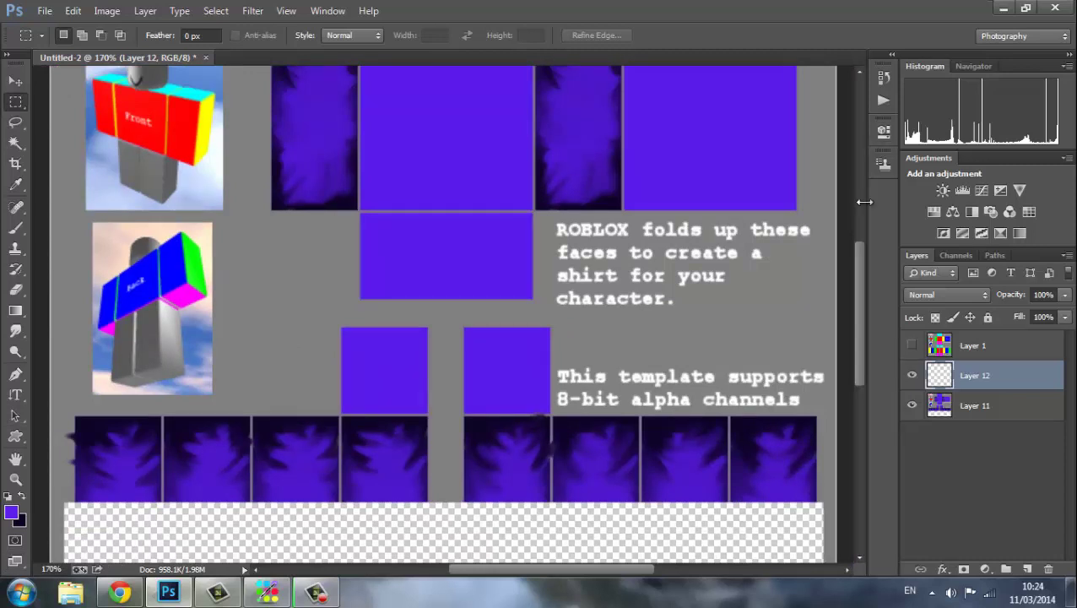
left_click_drag(855, 274, 851, 314)
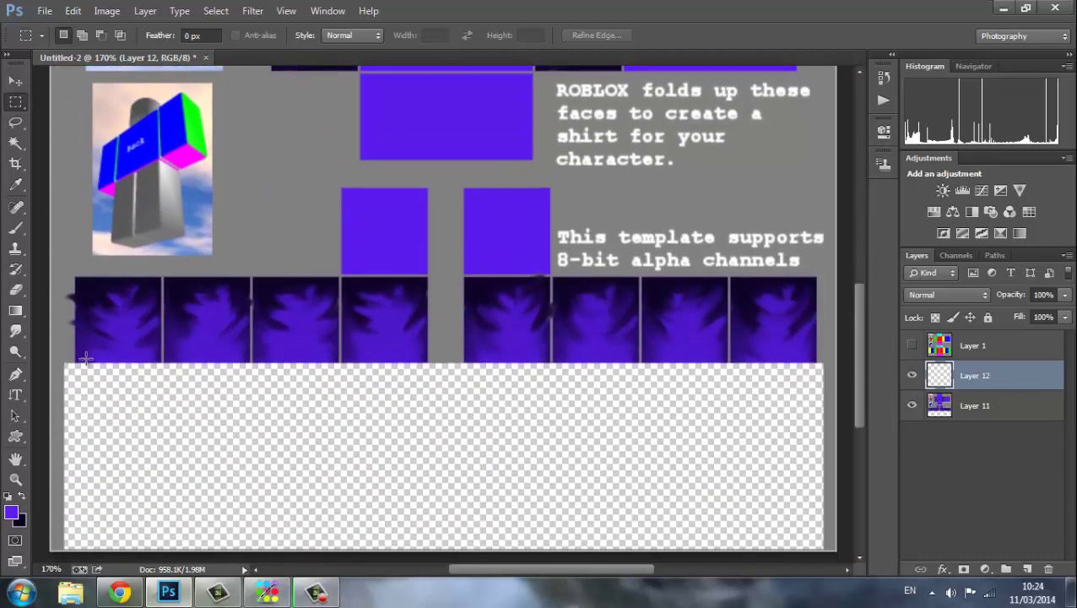
mouse_move(72, 358)
left_mouse_down()
mouse_move(596, 380)
mouse_move(805, 375)
mouse_move(821, 357)
mouse_move(371, 371)
mouse_move(70, 361)
left_mouse_up()
left_click(823, 369)
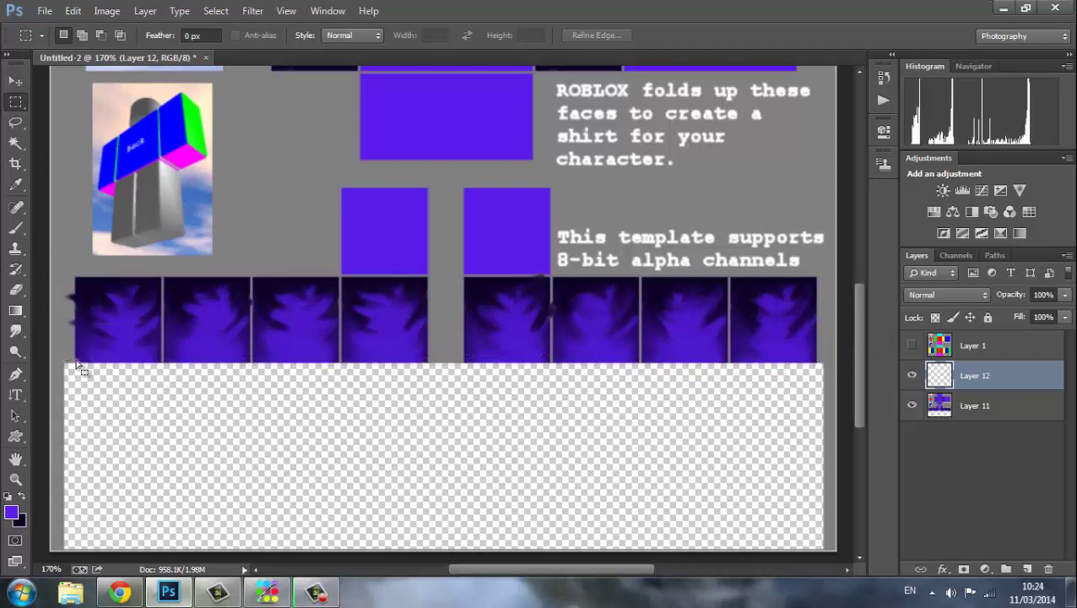
Step: Fill the selected strip with the dark swatch colour using the Paint Bucket, and restore purple as the foreground colour
left_click(15, 310)
left_click(47, 323)
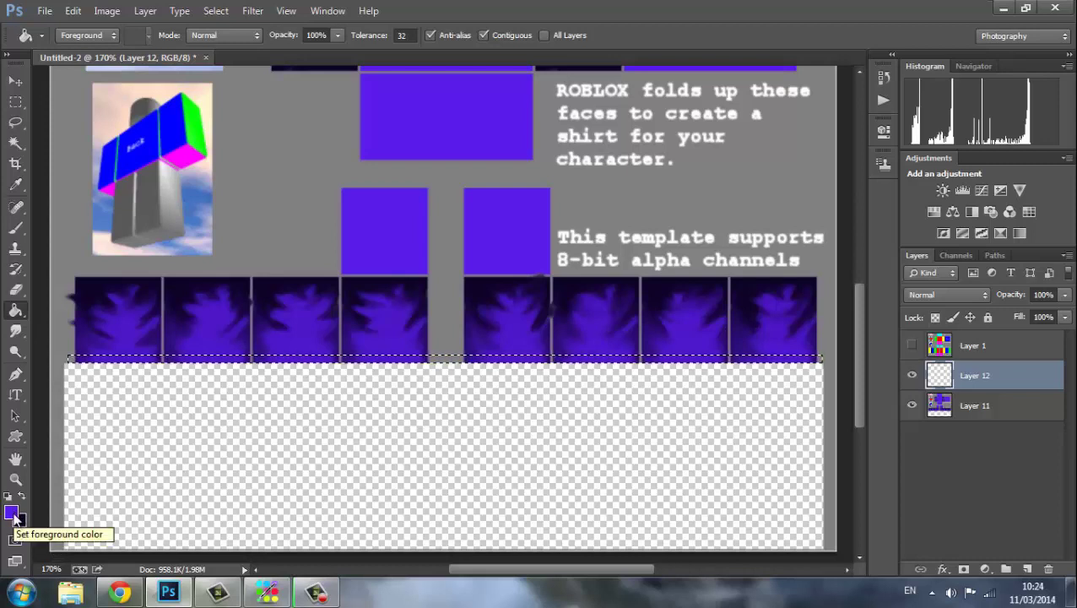
key("x")
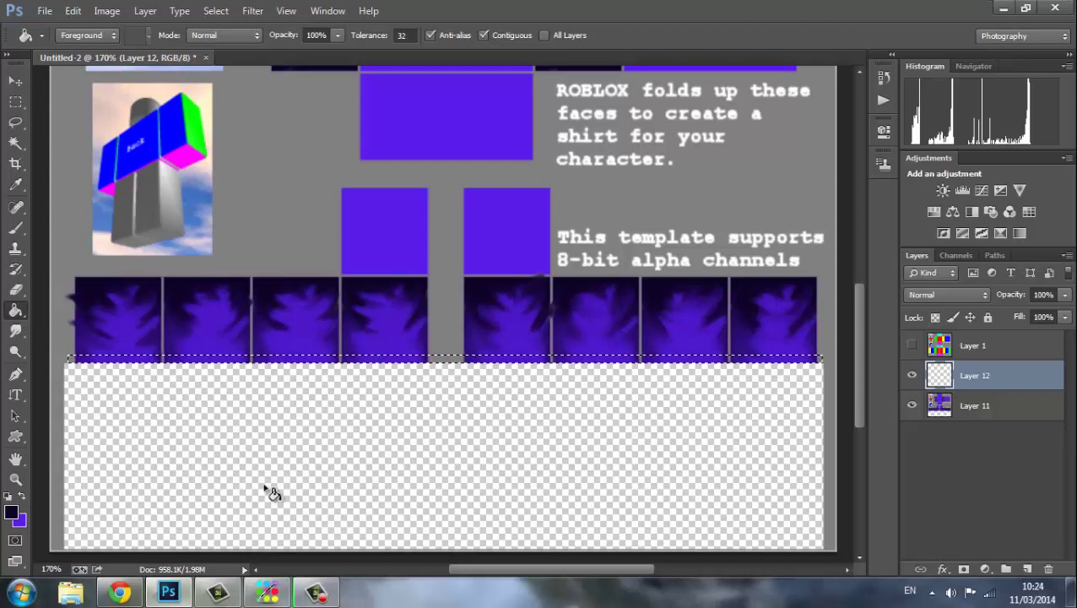
left_click(376, 361)
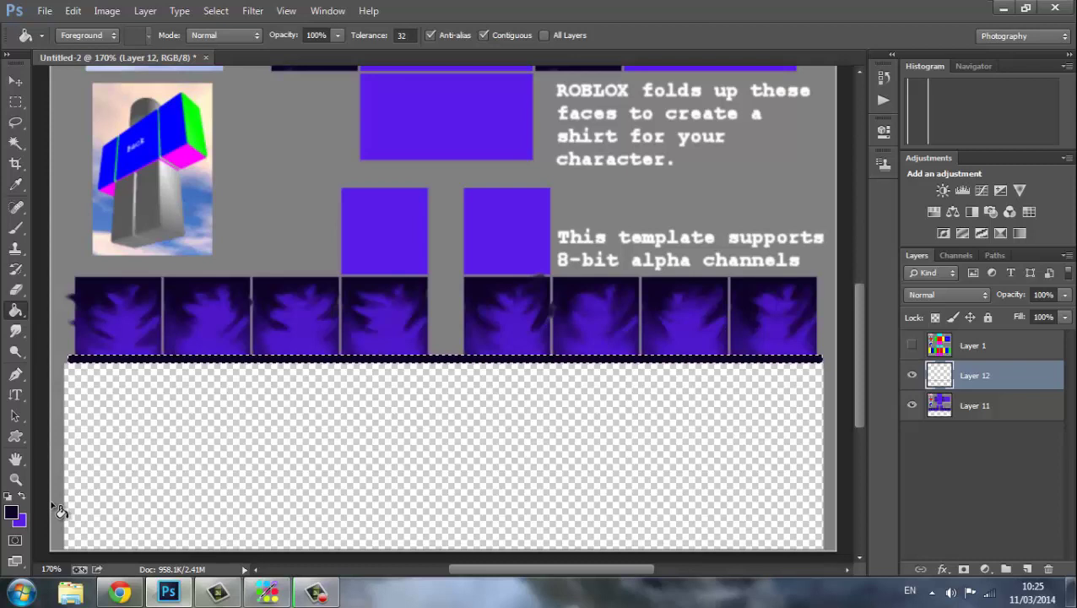
key("x")
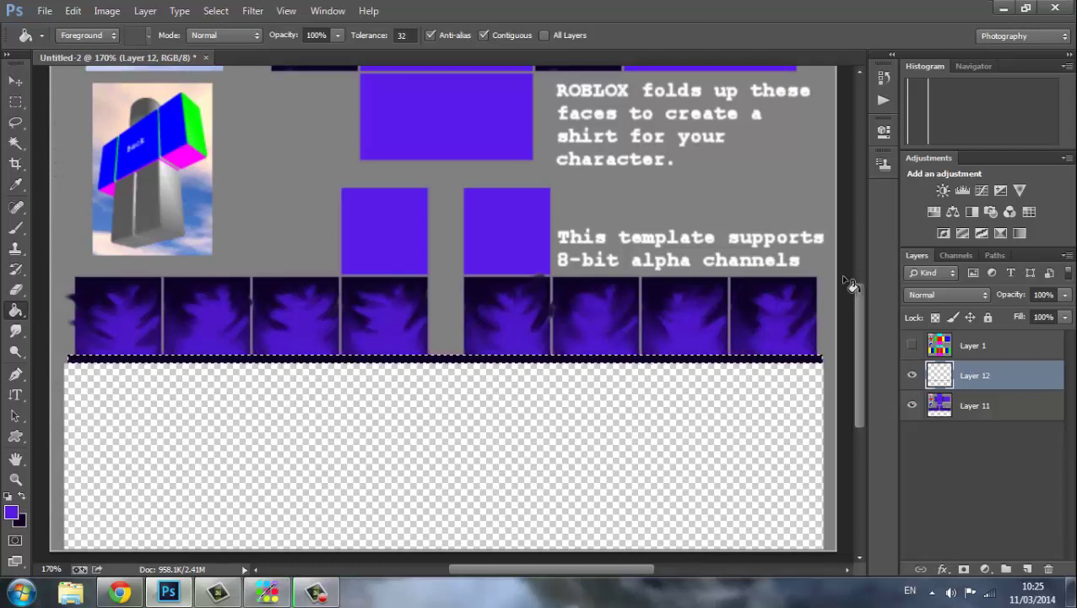
Step: Marquee-select exactly the left of the two plain purple squares above the arm panels
left_click_drag(854, 295, 855, 261)
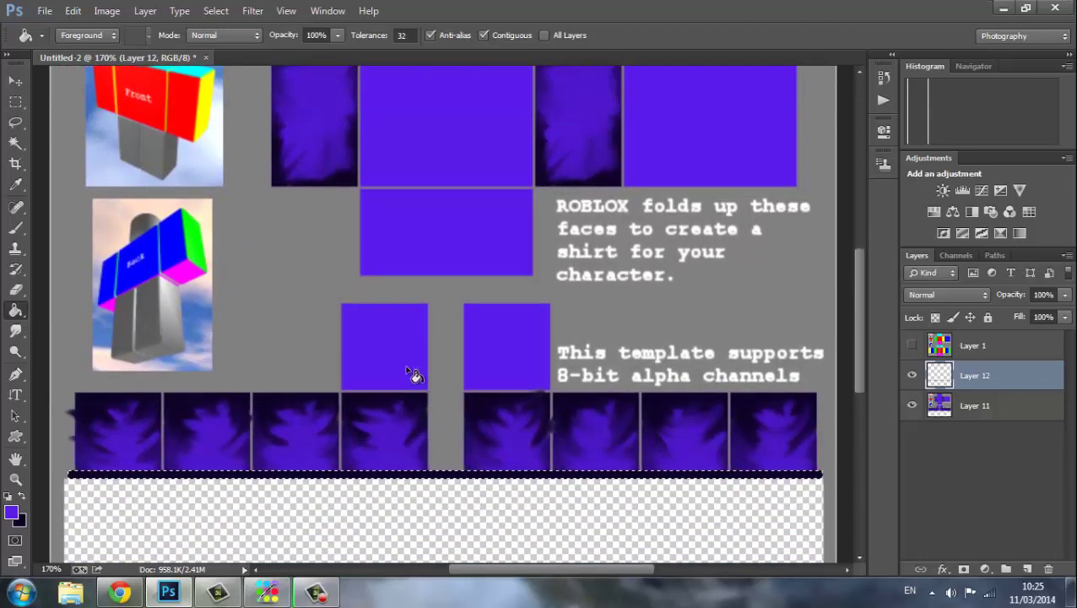
left_click(15, 101)
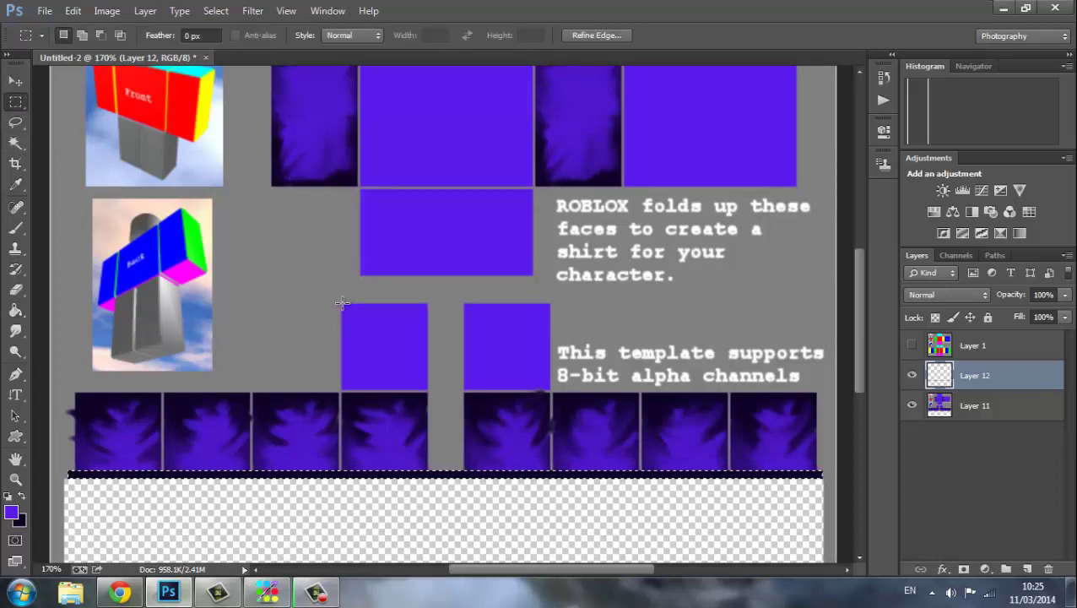
left_click(351, 310)
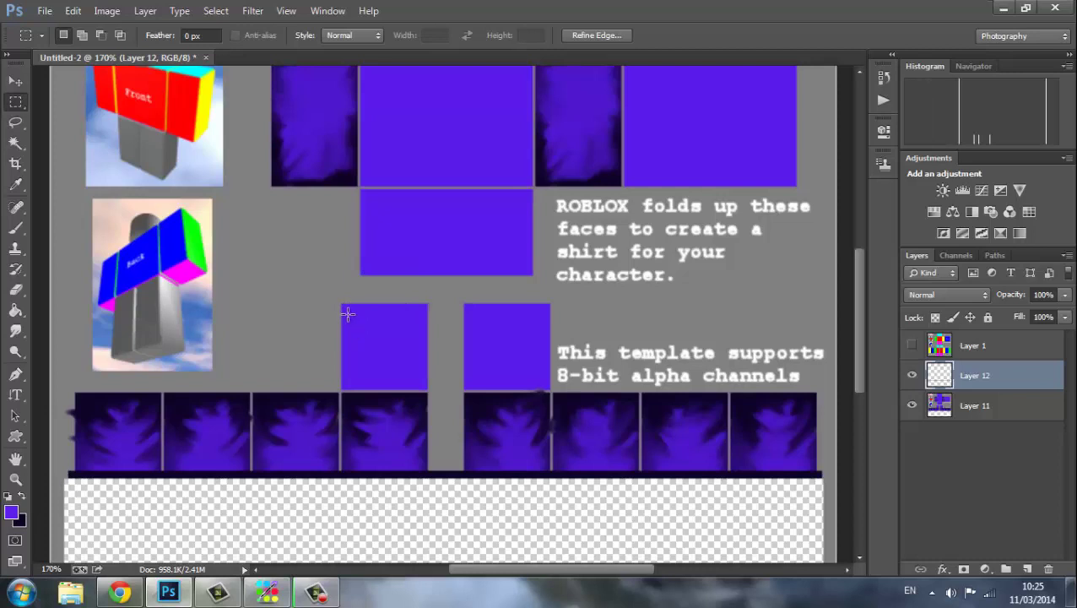
left_click(347, 312)
left_click_drag(340, 303, 402, 347)
left_click(369, 329)
key("ctrl+plus")
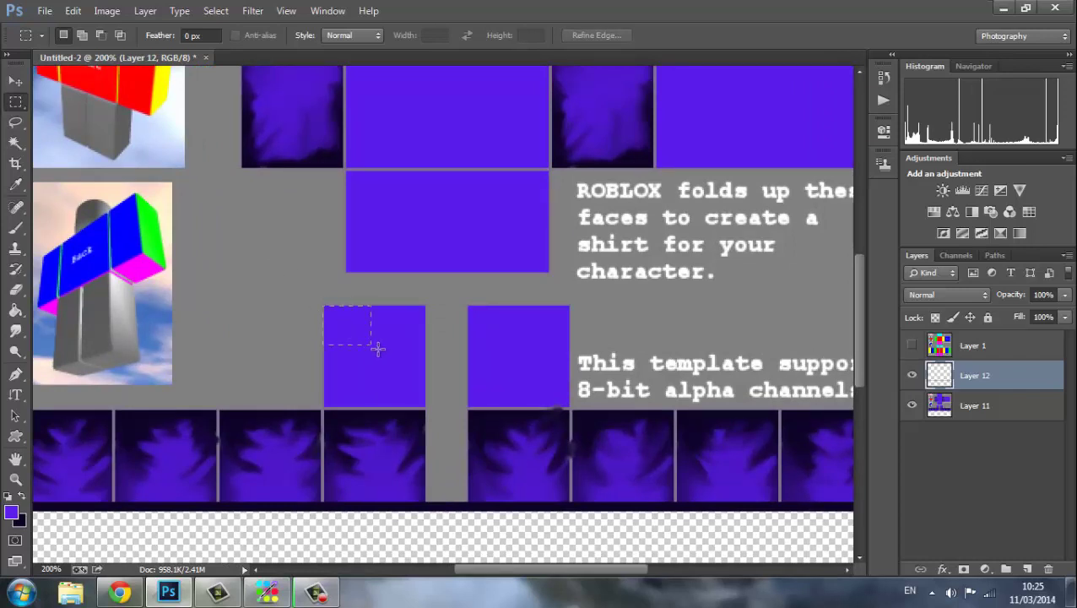
left_click_drag(378, 348, 425, 408)
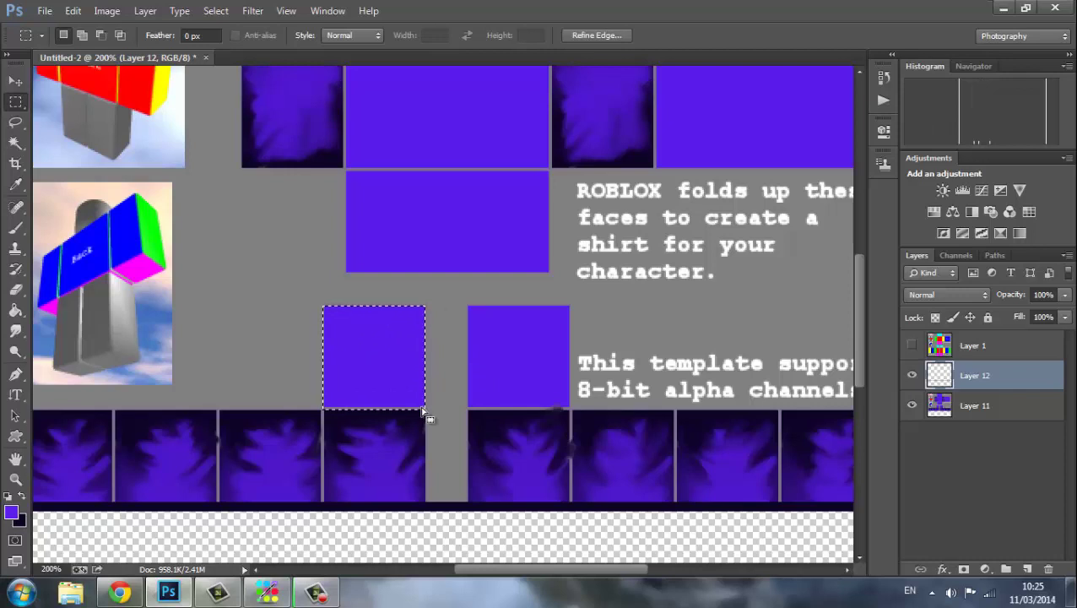
left_click(317, 309)
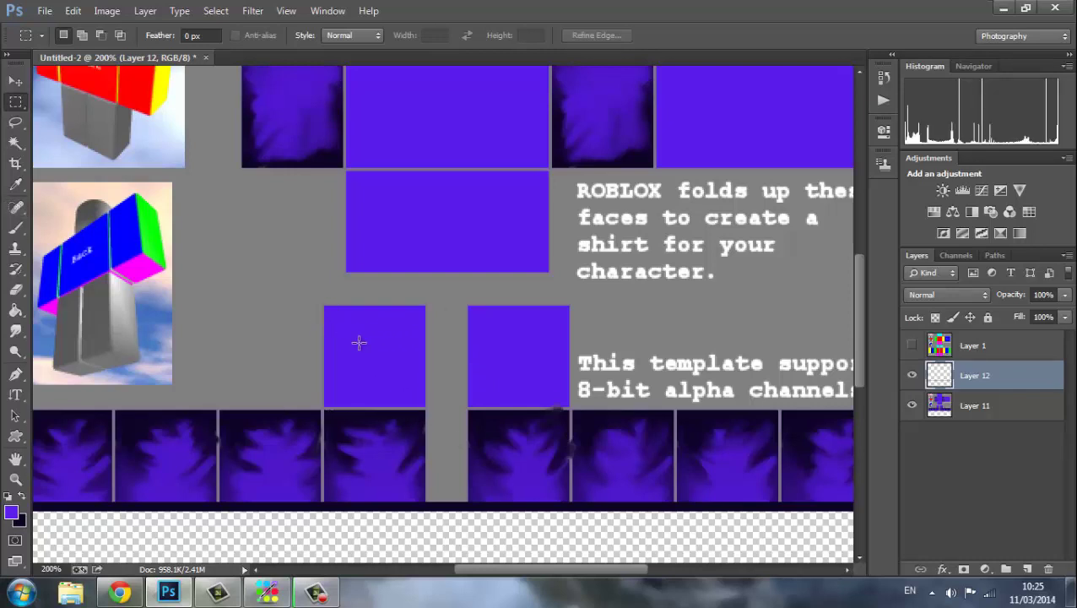
left_click_drag(324, 305, 425, 407)
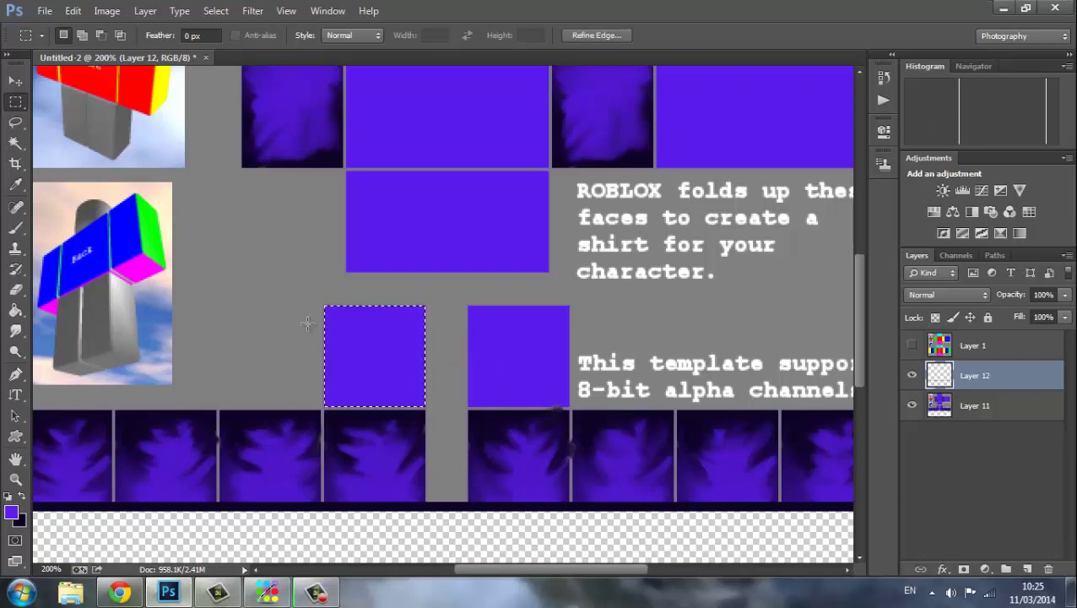
Step: Fill the selected square with a radial purple-to-dark gradient and smudge its shading into jagged streaks
left_click(21, 311)
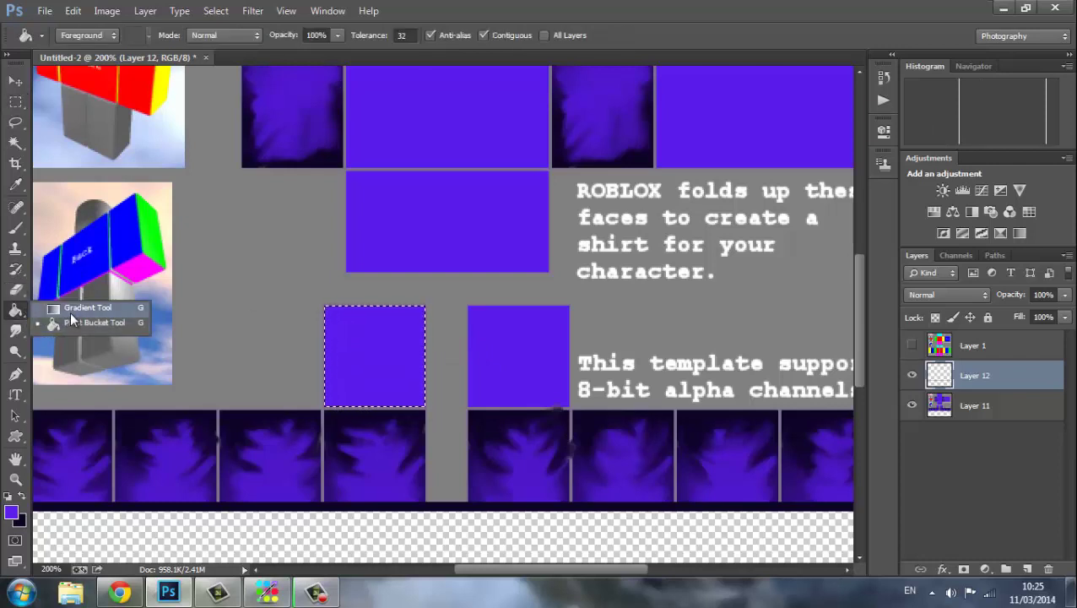
left_click(71, 310)
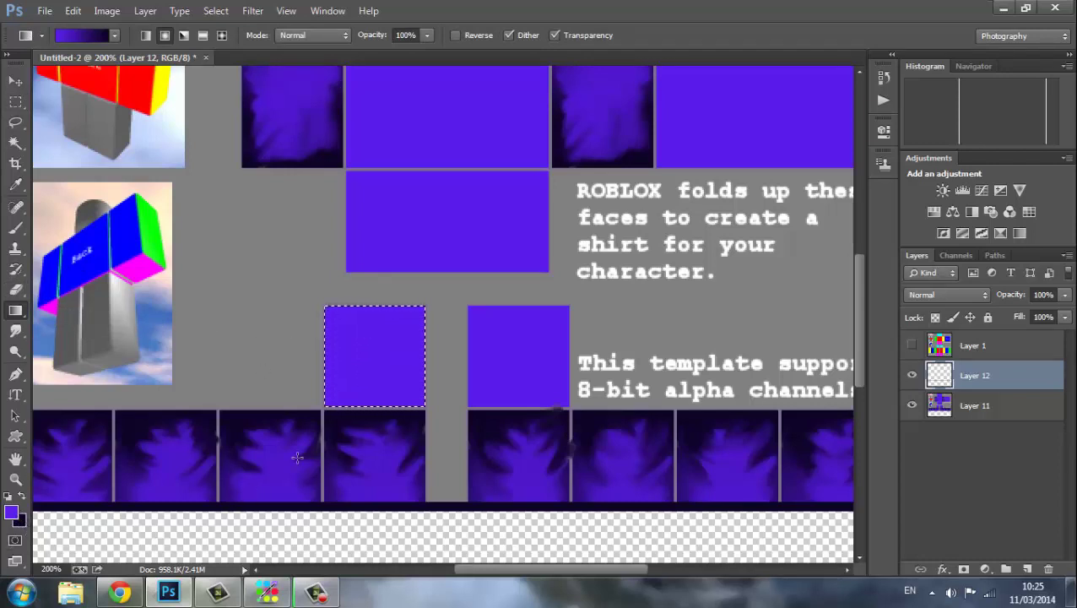
left_click_drag(372, 348, 361, 426)
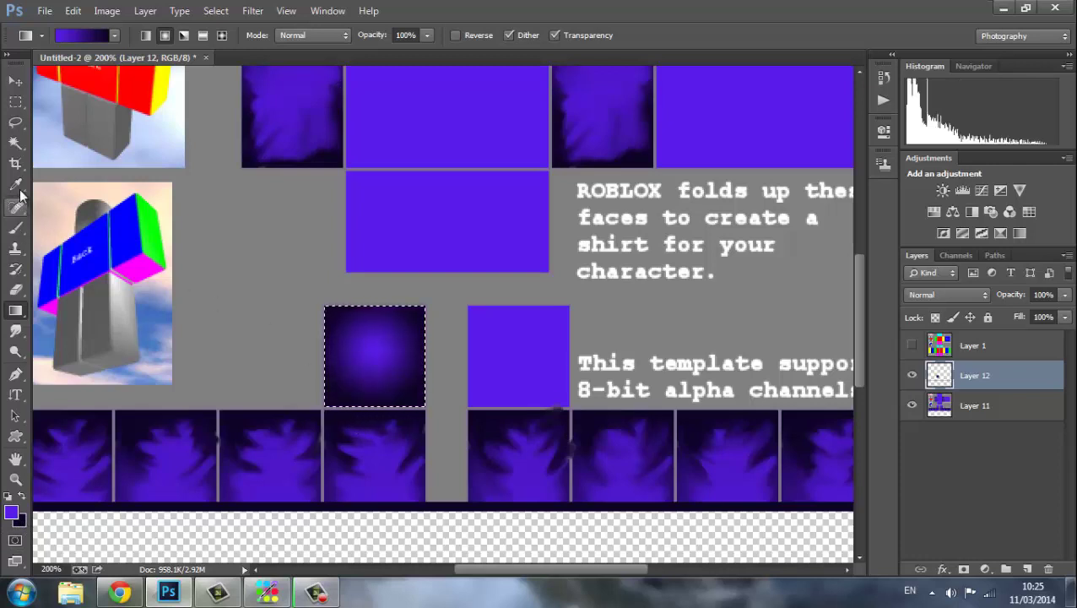
left_click(15, 331)
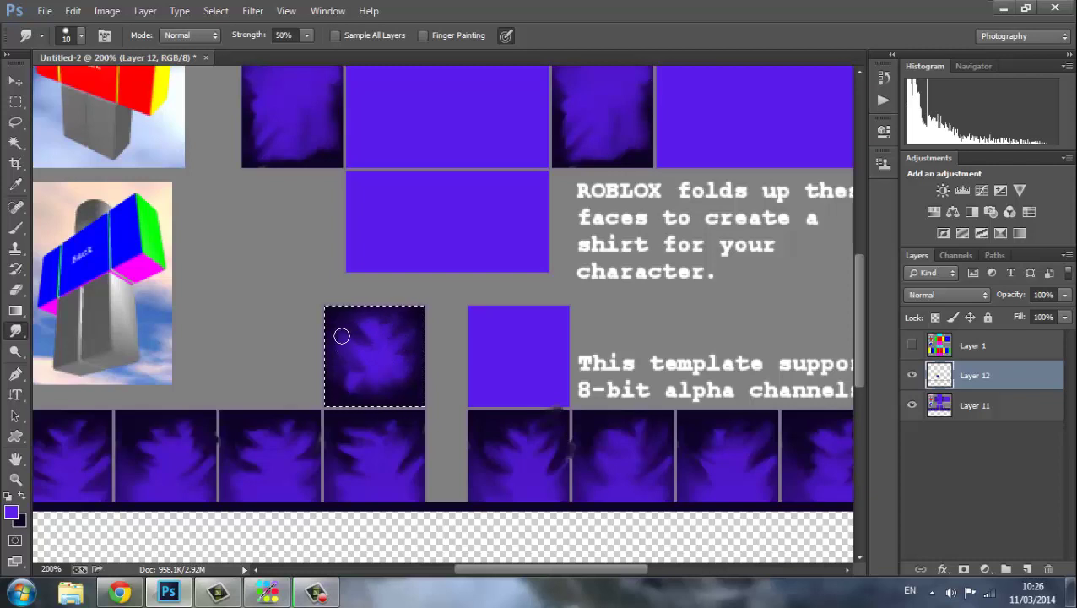
mouse_move(353, 380)
left_mouse_down()
mouse_move(348, 368)
mouse_move(377, 371)
mouse_move(351, 379)
mouse_move(366, 365)
mouse_move(375, 384)
mouse_move(380, 367)
mouse_move(399, 386)
left_mouse_up()
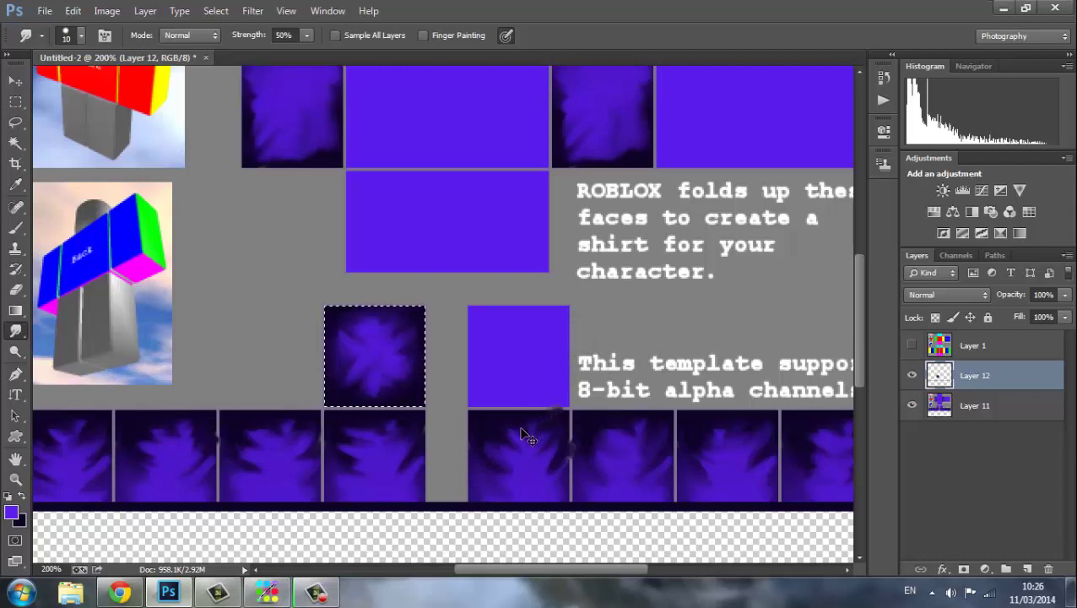
Step: Copy the shaded square to a new layer and move the copy over the other plain purple square above the arm panels
key("ctrl+j")
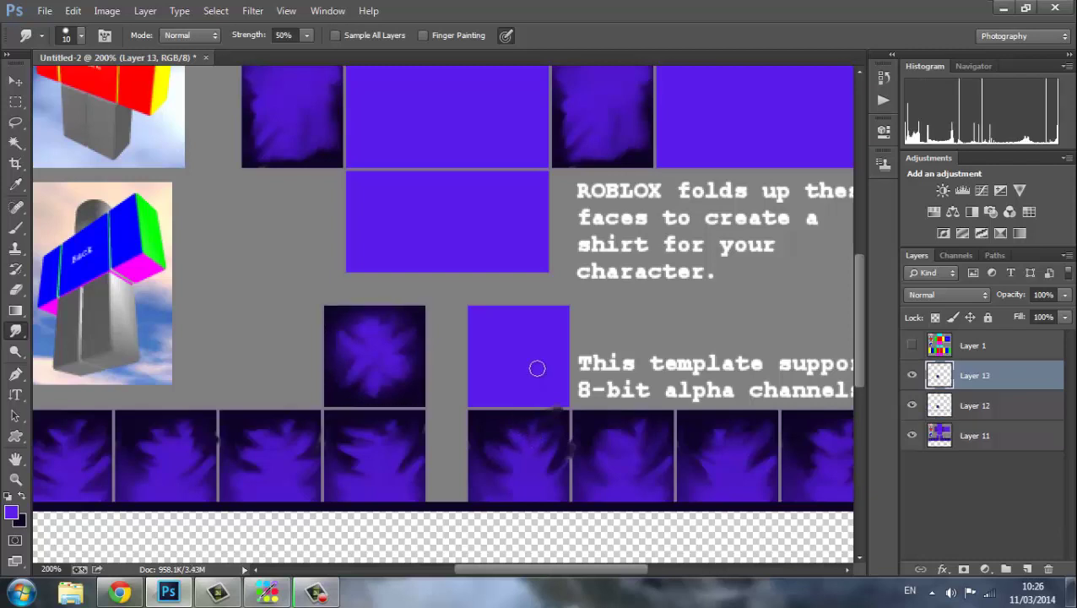
left_click(15, 81)
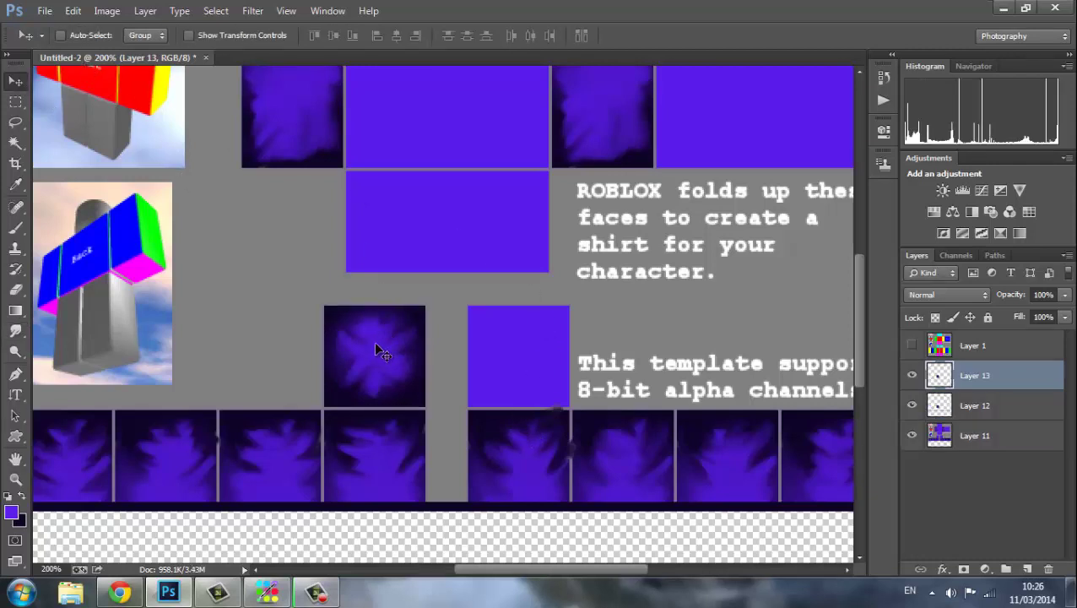
left_click_drag(379, 348, 517, 347)
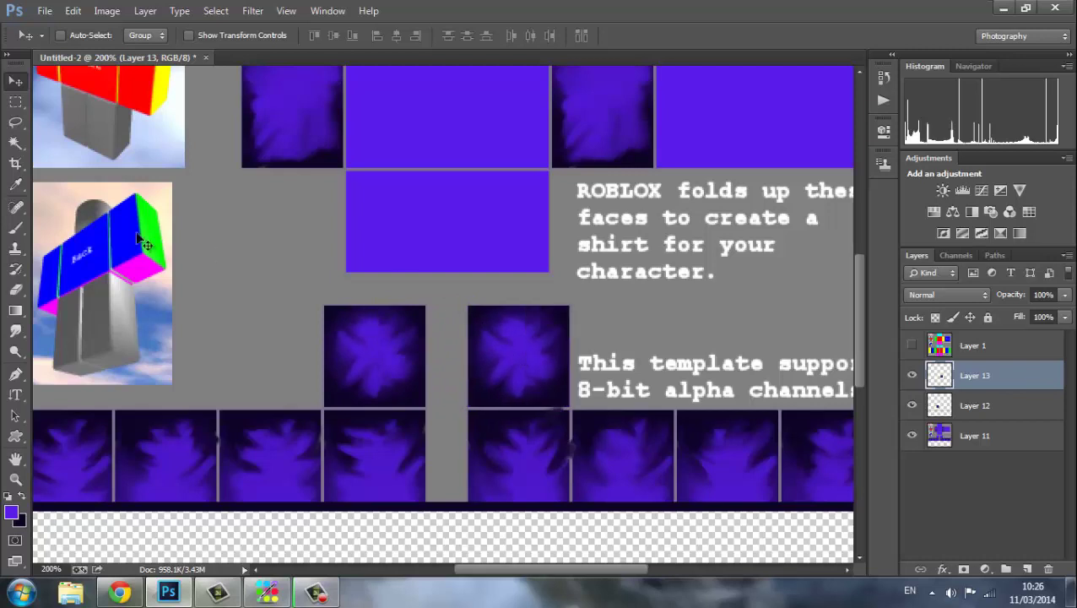
Step: Smudge the copied square's shading so its streaks differ from the original square
left_click(17, 331)
mouse_move(502, 317)
left_mouse_down()
mouse_move(518, 359)
mouse_move(486, 344)
mouse_move(523, 367)
left_mouse_up()
mouse_move(482, 331)
left_mouse_down()
mouse_move(549, 325)
mouse_move(523, 388)
mouse_move(514, 365)
mouse_move(535, 375)
mouse_move(514, 360)
mouse_move(555, 343)
mouse_move(550, 334)
mouse_move(525, 339)
mouse_move(489, 400)
mouse_move(548, 394)
left_mouse_up()
mouse_move(507, 348)
left_mouse_down()
mouse_move(485, 331)
mouse_move(494, 364)
mouse_move(480, 393)
left_mouse_up()
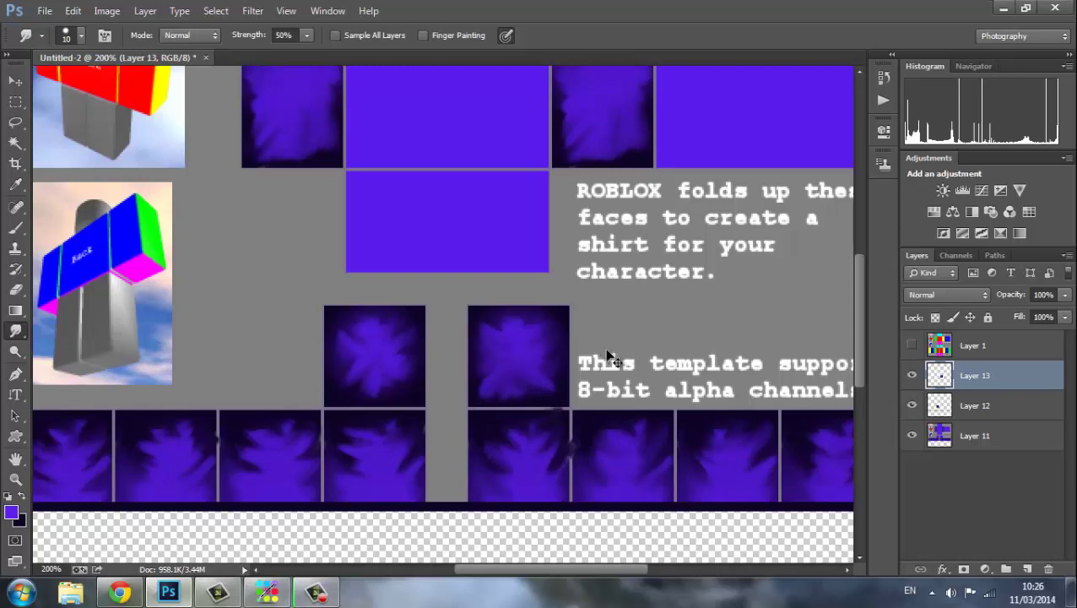
Step: Merge Layer 13, Layer 12 and Layer 11 into a single layer
key("ctrl+minus")
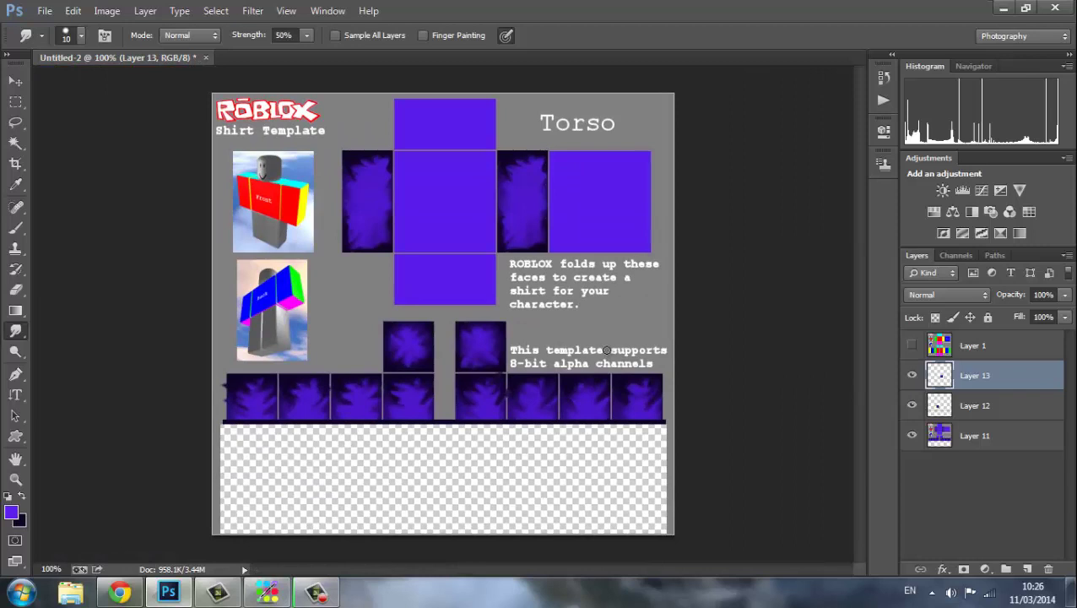
left_click(981, 406, "shift")
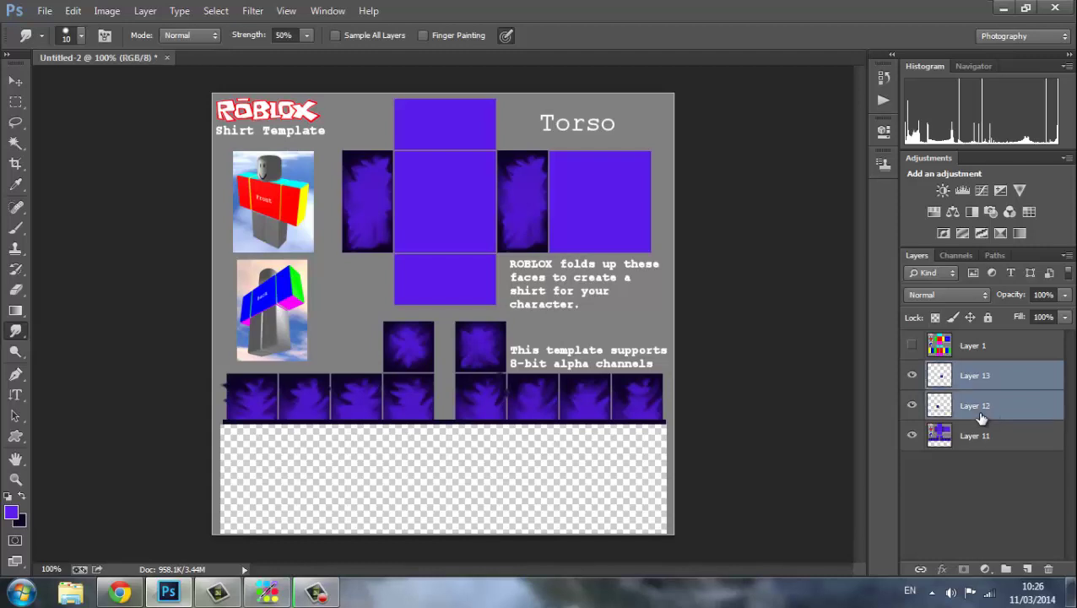
left_click(978, 437, "shift")
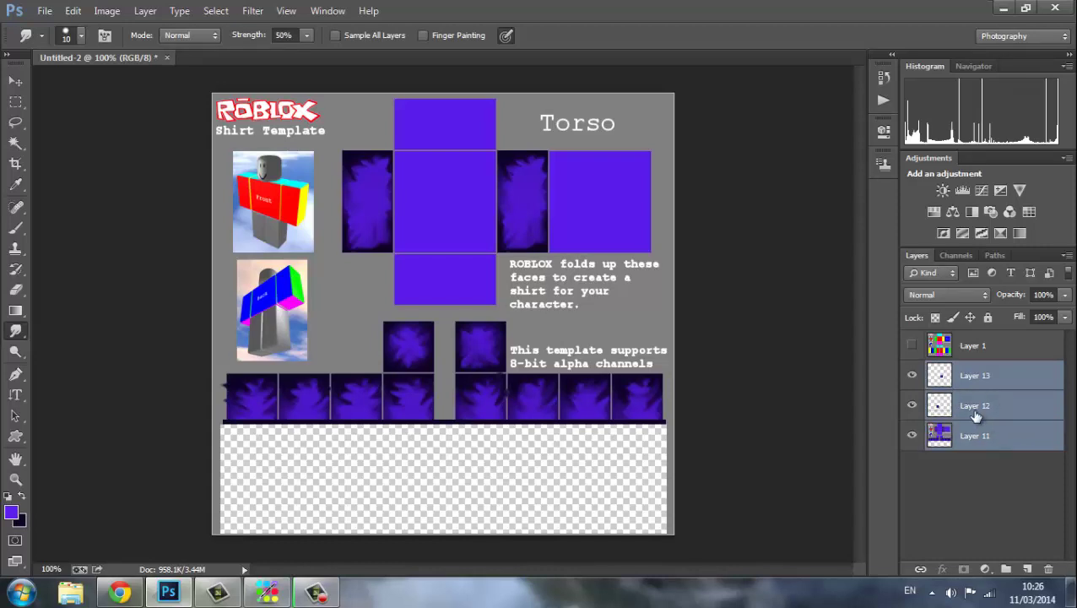
right_click(977, 413)
left_click(837, 454)
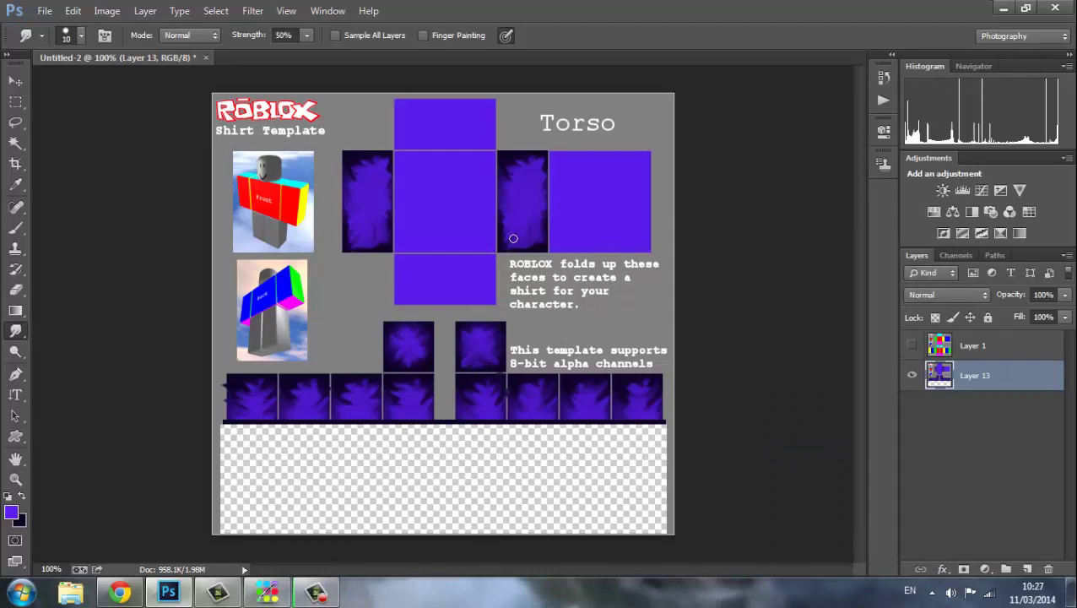
Step: Select the torso's large front panel and fill it with a radial purple-to-dark gradient from its centre
key("ctrl+plus")
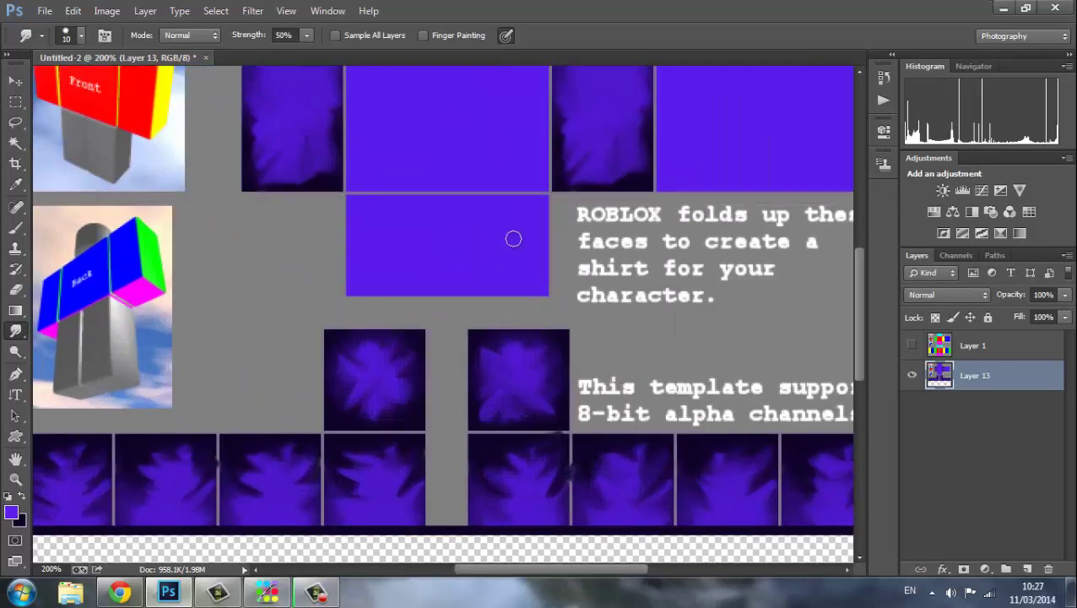
left_click_drag(856, 279, 855, 221)
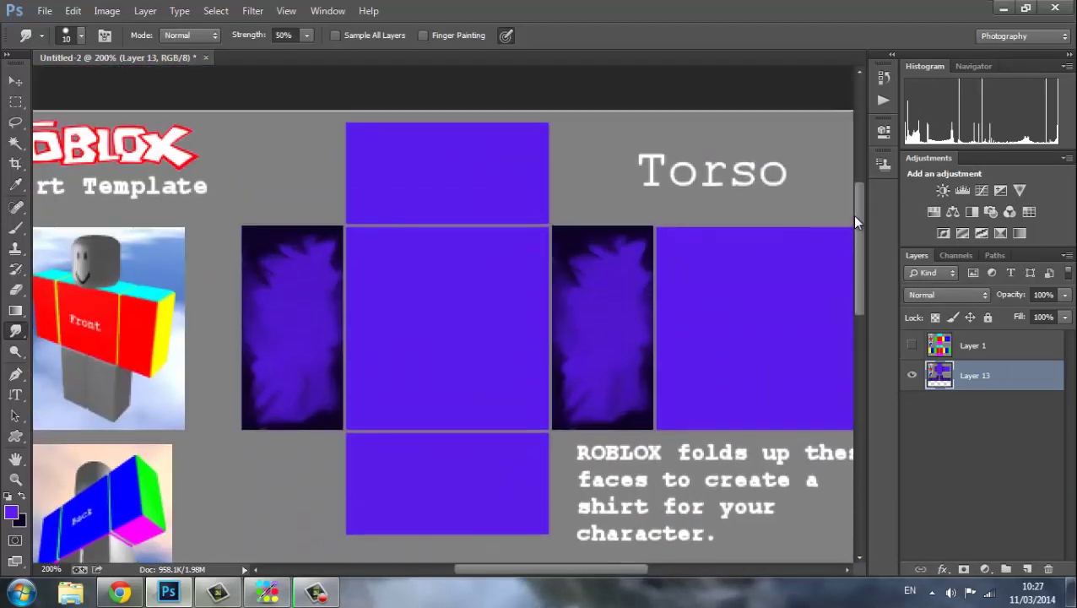
left_click(16, 101)
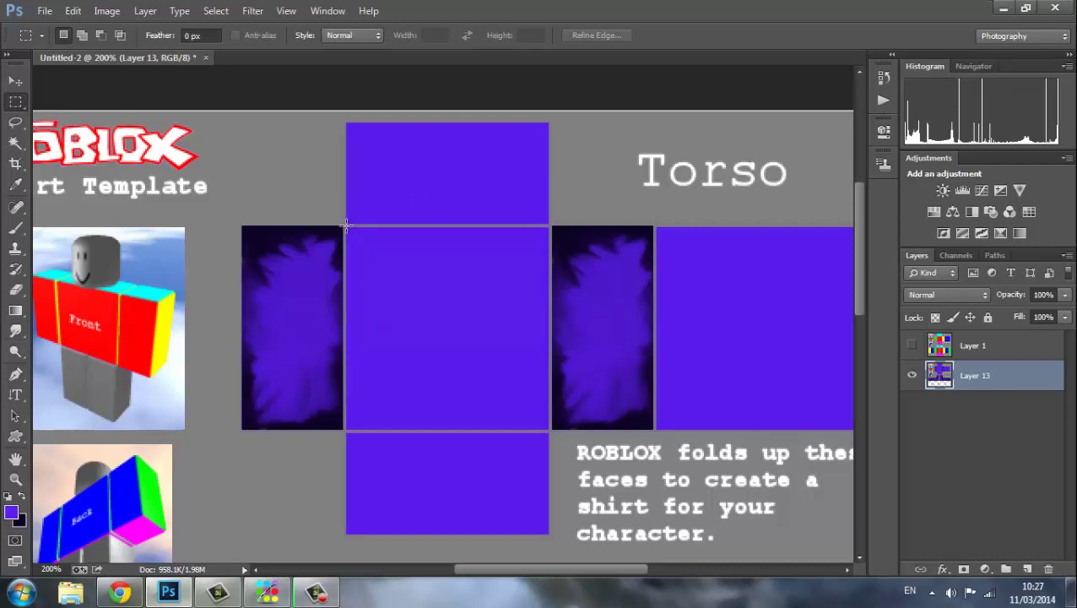
left_click_drag(346, 226, 547, 431)
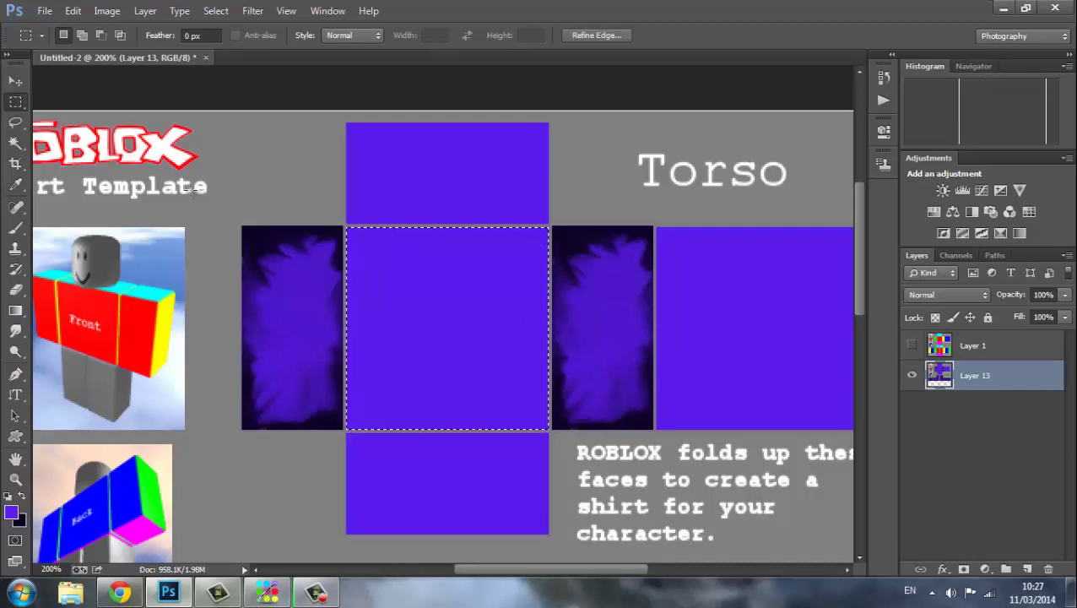
left_click(15, 311)
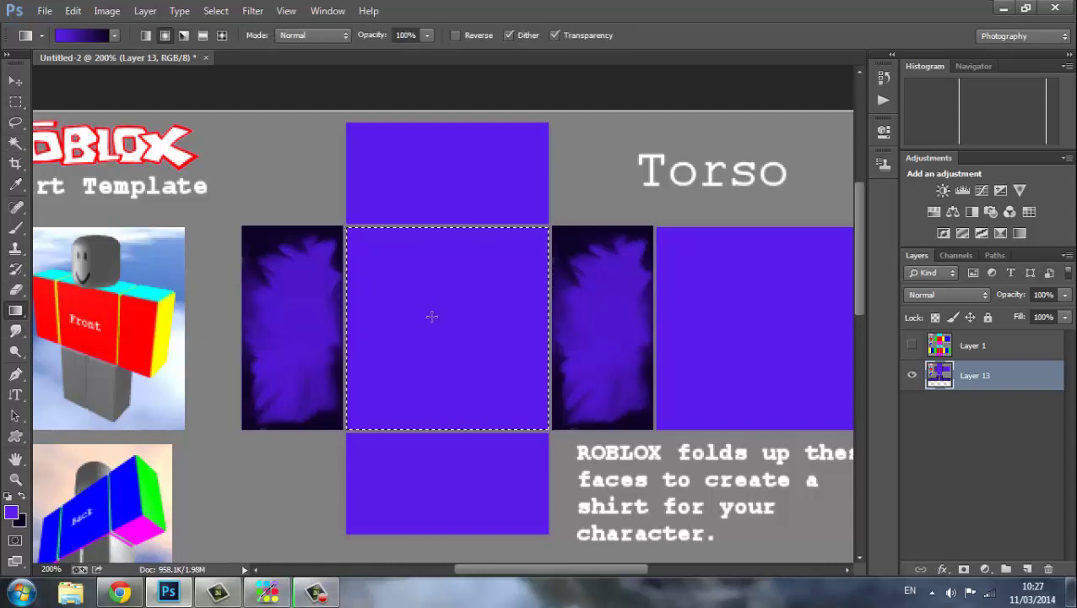
left_click_drag(439, 322, 436, 440)
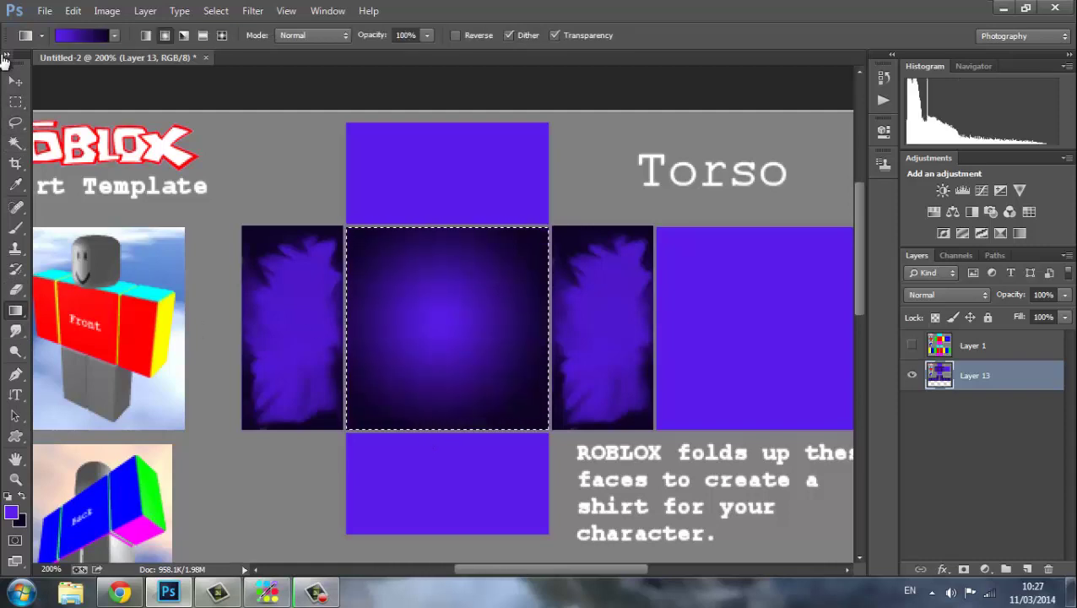
Step: Smudge the front torso panel's radial gradient with a 19 px brush, pulling purple streaks out into its dark edges
left_click(16, 330)
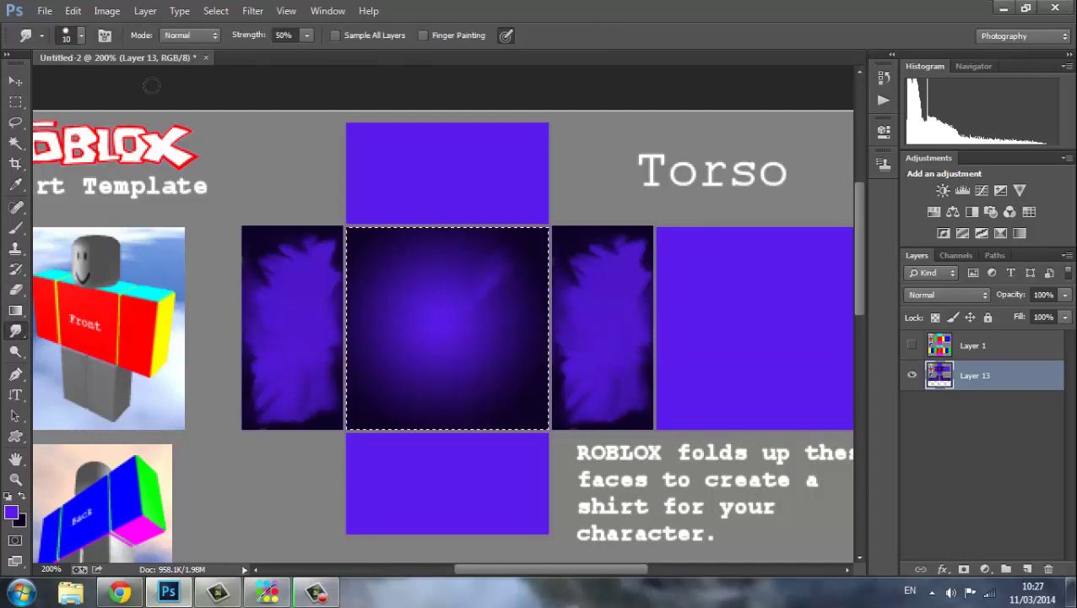
left_click(80, 35)
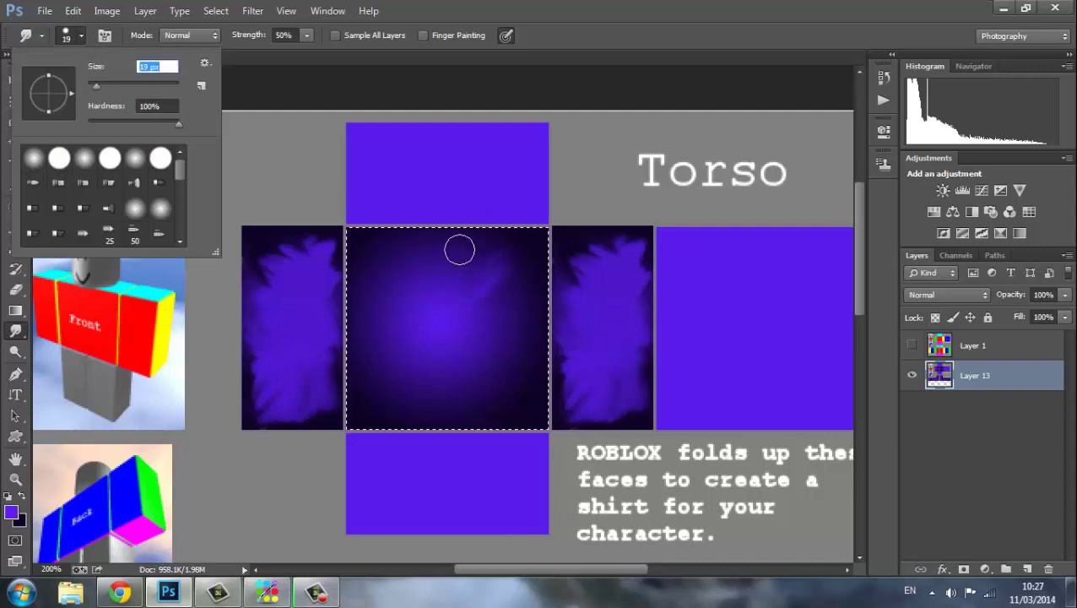
left_click(464, 314)
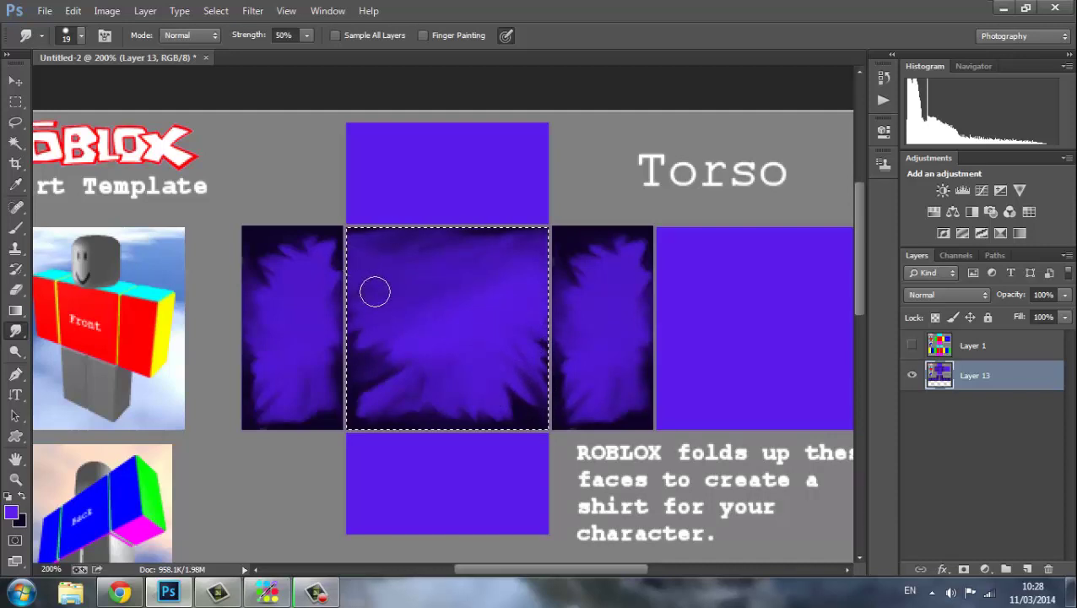
mouse_move(361, 243)
left_mouse_down()
mouse_move(400, 274)
mouse_move(374, 259)
mouse_move(415, 238)
mouse_move(393, 246)
mouse_move(430, 264)
left_mouse_up()
mouse_move(382, 239)
left_mouse_down()
mouse_move(442, 257)
mouse_move(415, 248)
mouse_move(480, 235)
mouse_move(485, 286)
left_mouse_up()
mouse_move(472, 222)
left_mouse_down()
mouse_move(467, 258)
mouse_move(501, 233)
mouse_move(476, 270)
left_mouse_up()
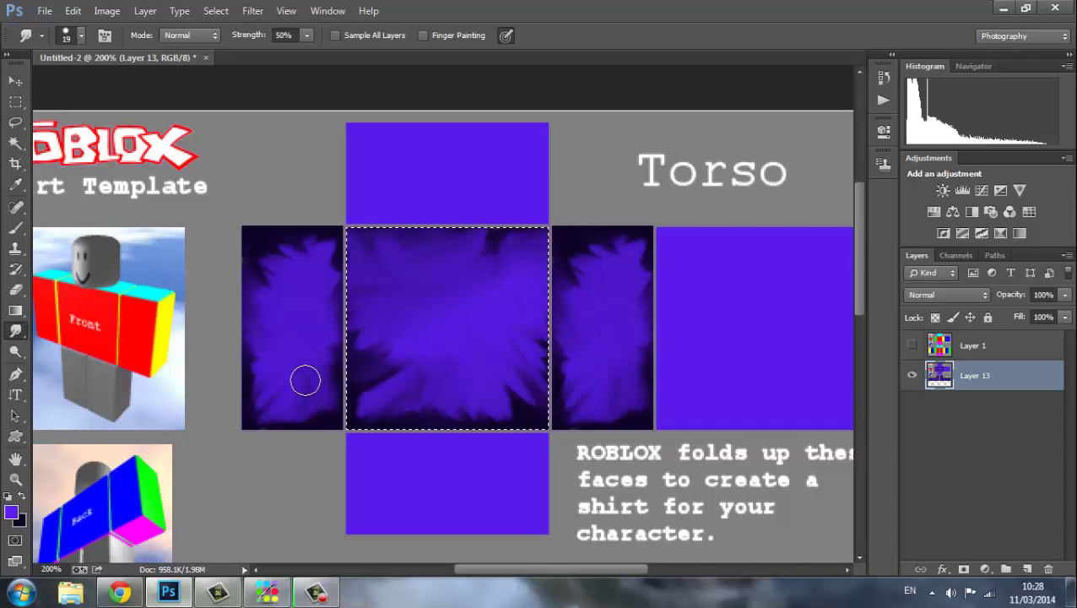
Step: Copy the smudged front torso panel to a new layer and move the copy over the plain purple back torso panel
key("ctrl+minus")
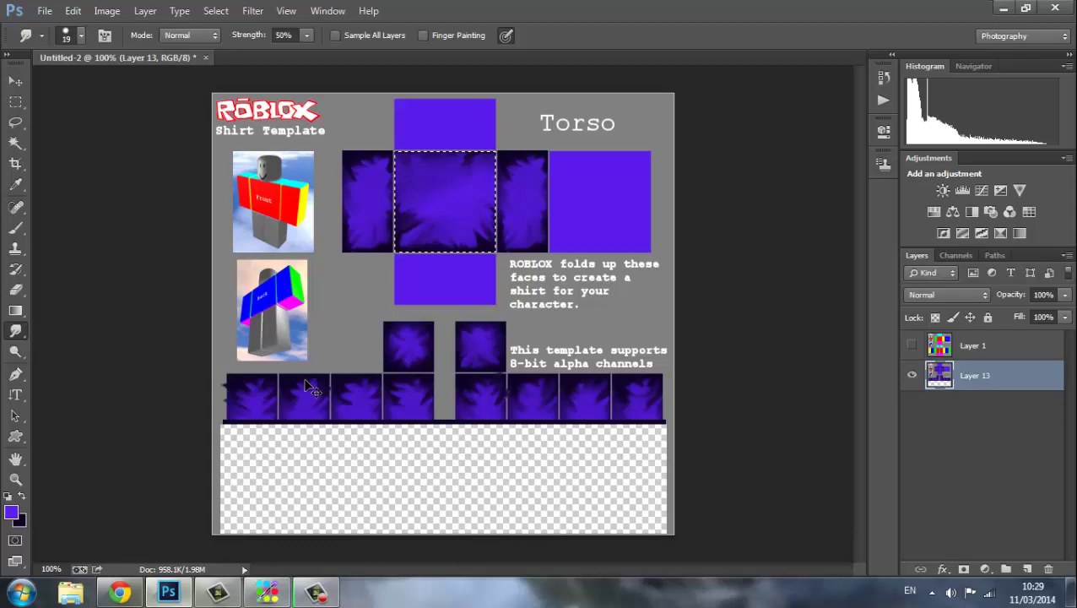
key("ctrl+j")
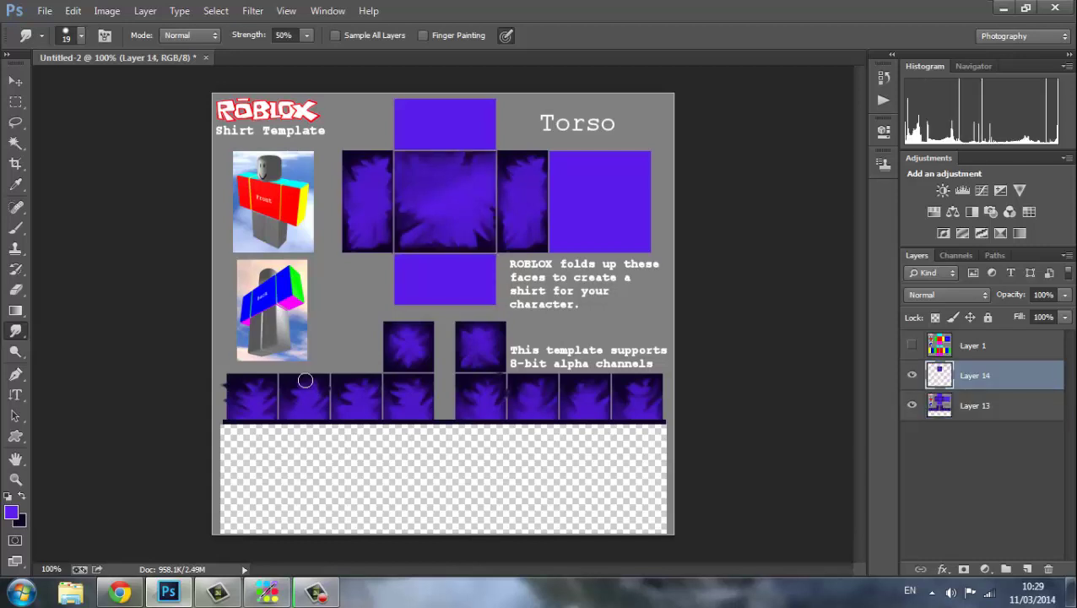
left_click(15, 81)
left_click_drag(445, 193, 596, 187)
Step: Nudge the copied panel until it lines up exactly with the edges of the plain purple square beneath it
key("ctrl+plus")
key("ctrl+plus")
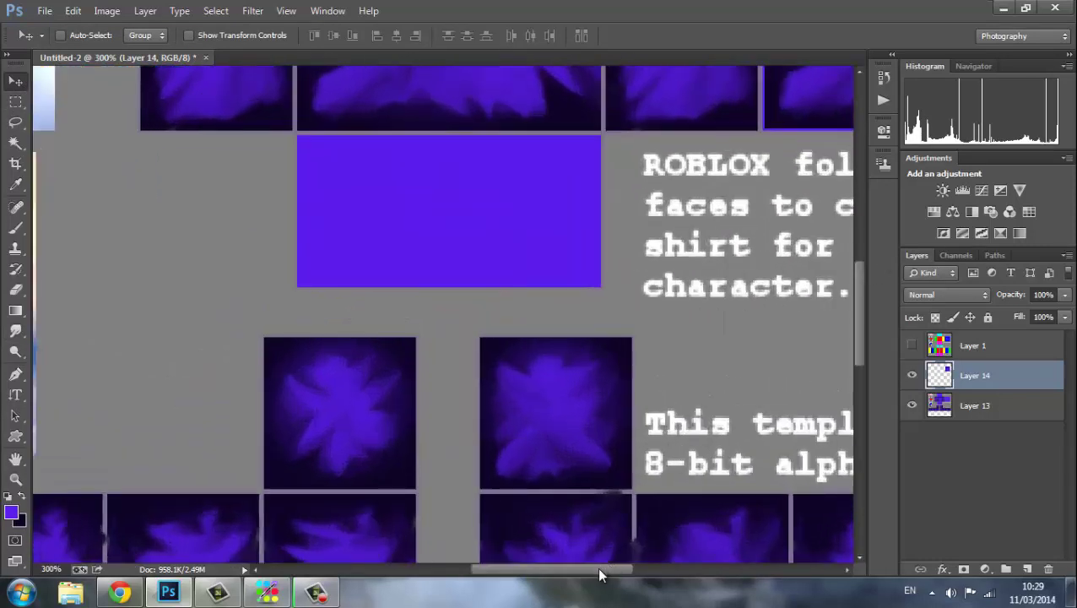
left_click_drag(598, 571, 685, 565)
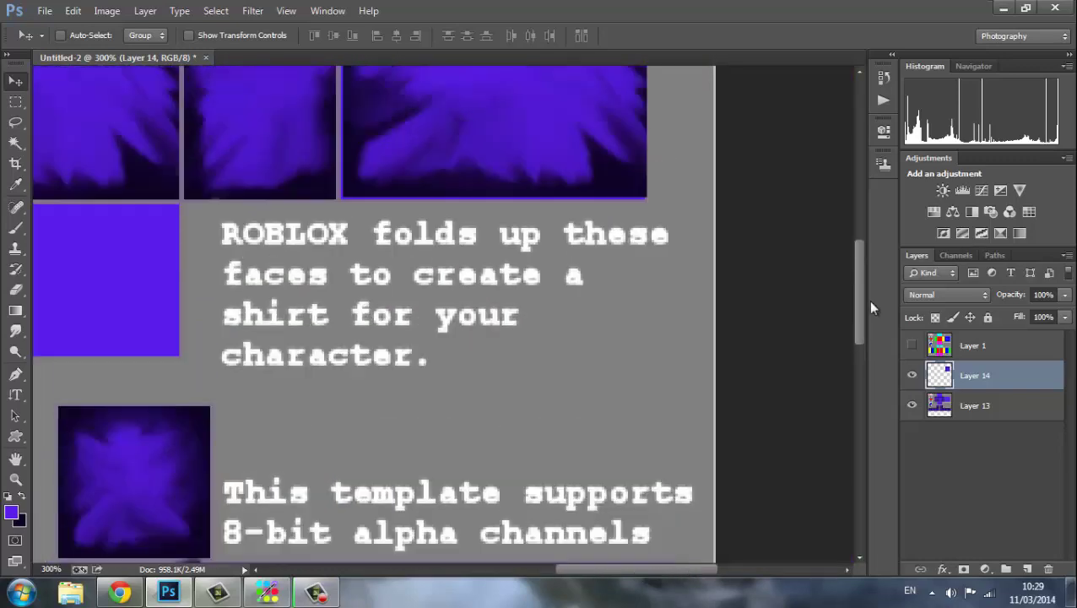
scroll(870, 301, "up", 3)
left_click_drag(452, 339, 453, 335)
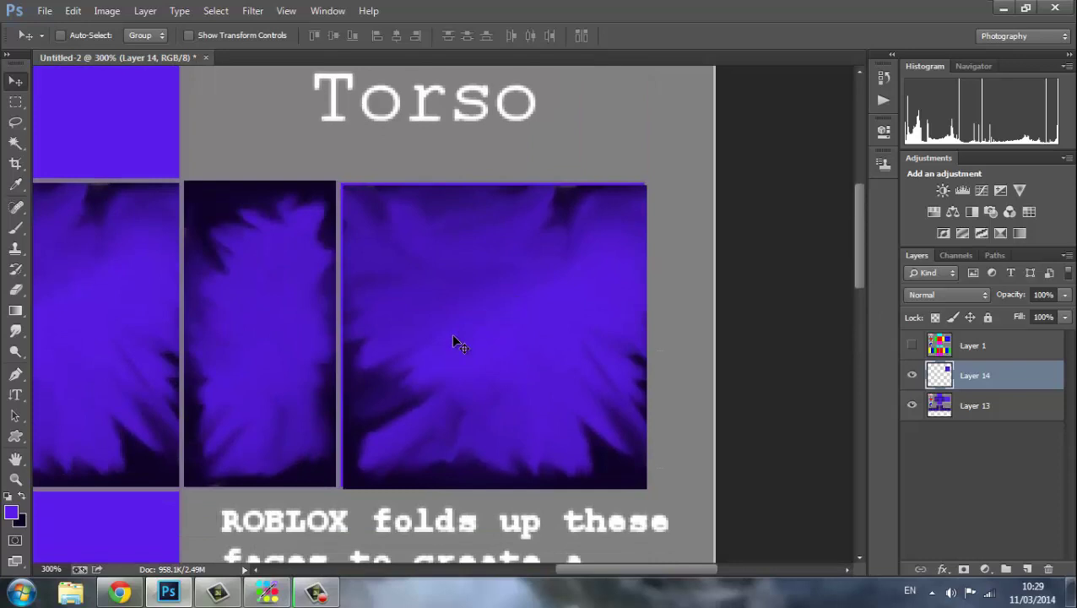
key("Up")
key("Up")
key("Down")
key("Down")
key("Up")
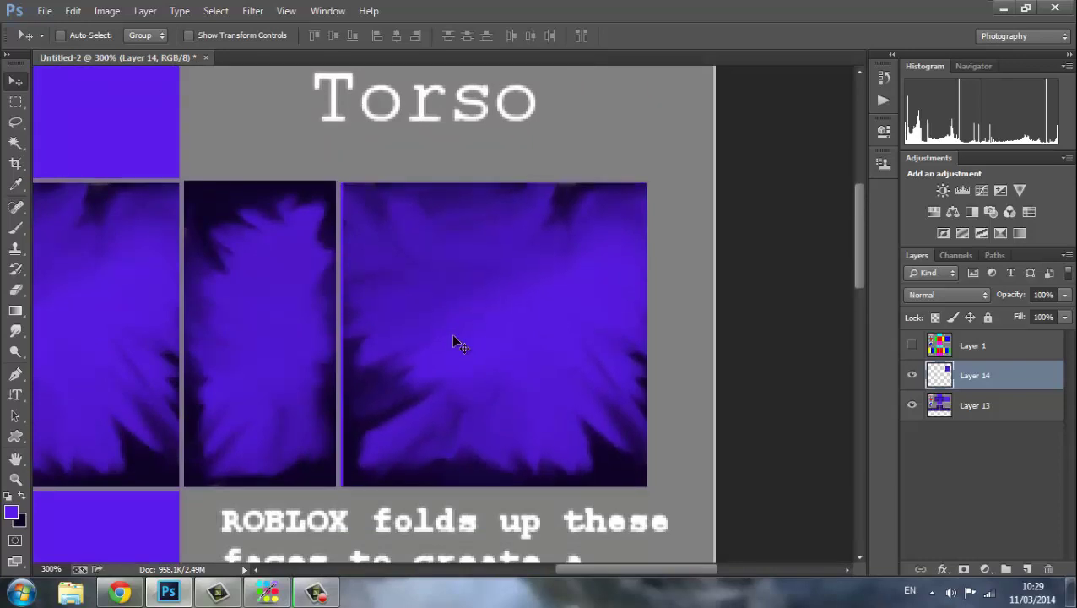
key("Left")
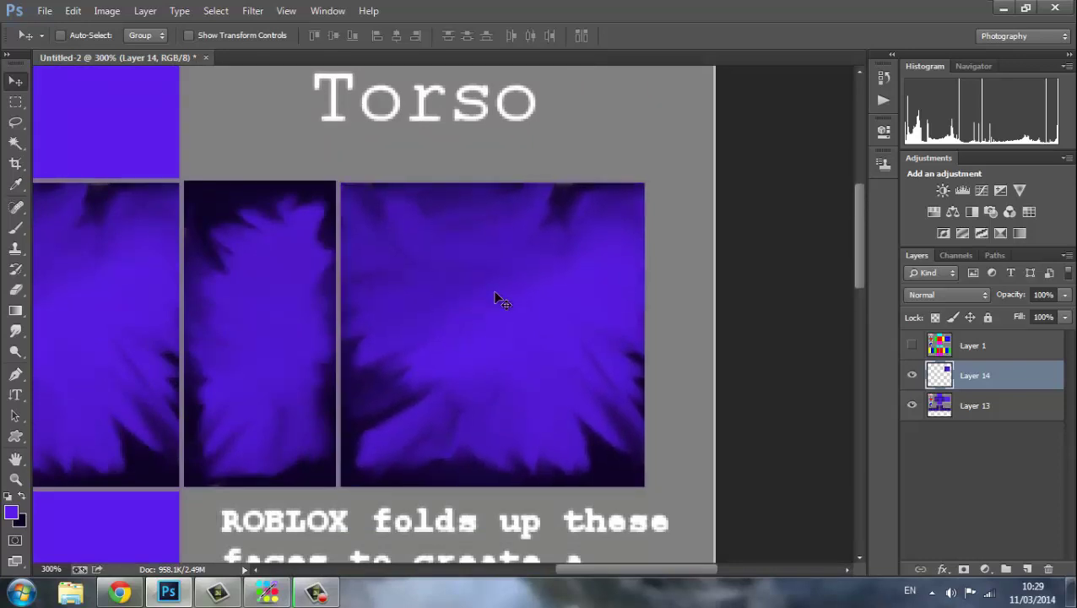
Step: Paint a short dark stroke and a long curved dark stroke on the copied panel with a 13 px brush
left_click(17, 231)
left_click(68, 38)
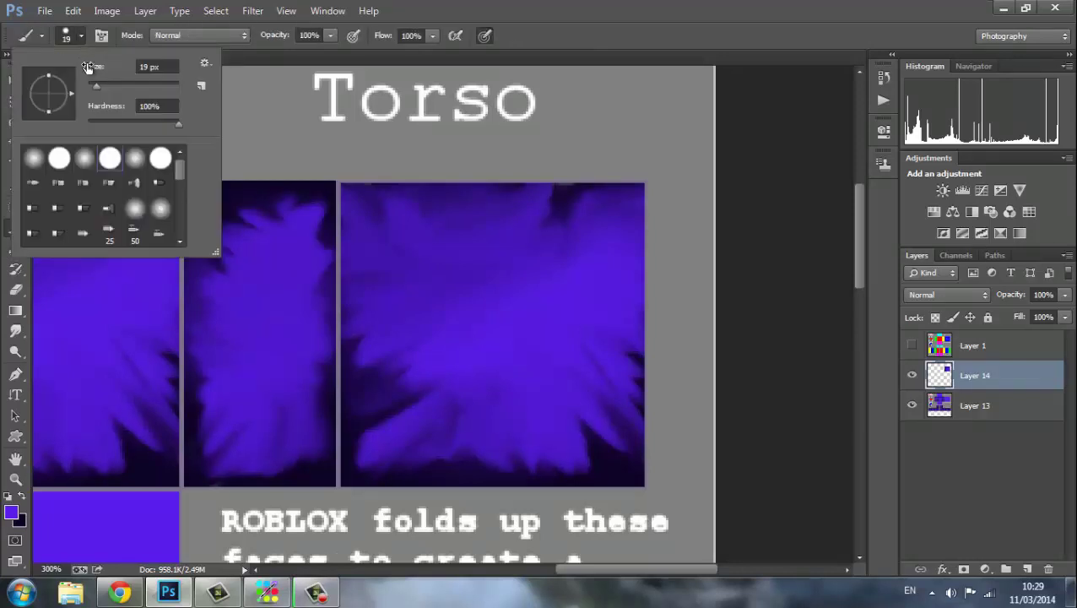
left_click_drag(95, 89, 93, 88)
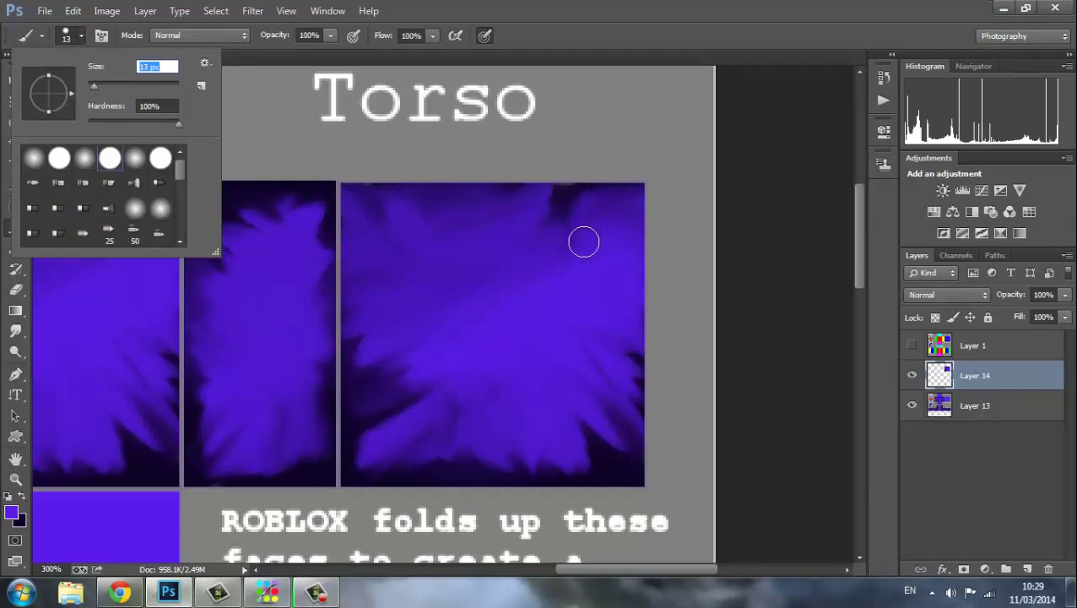
left_click(568, 276)
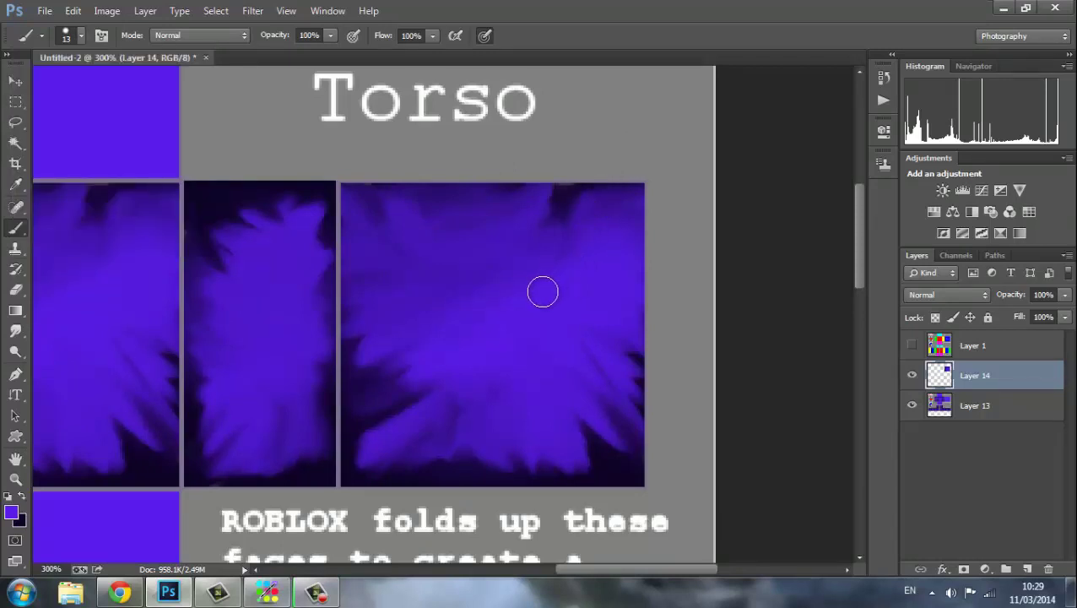
key("x")
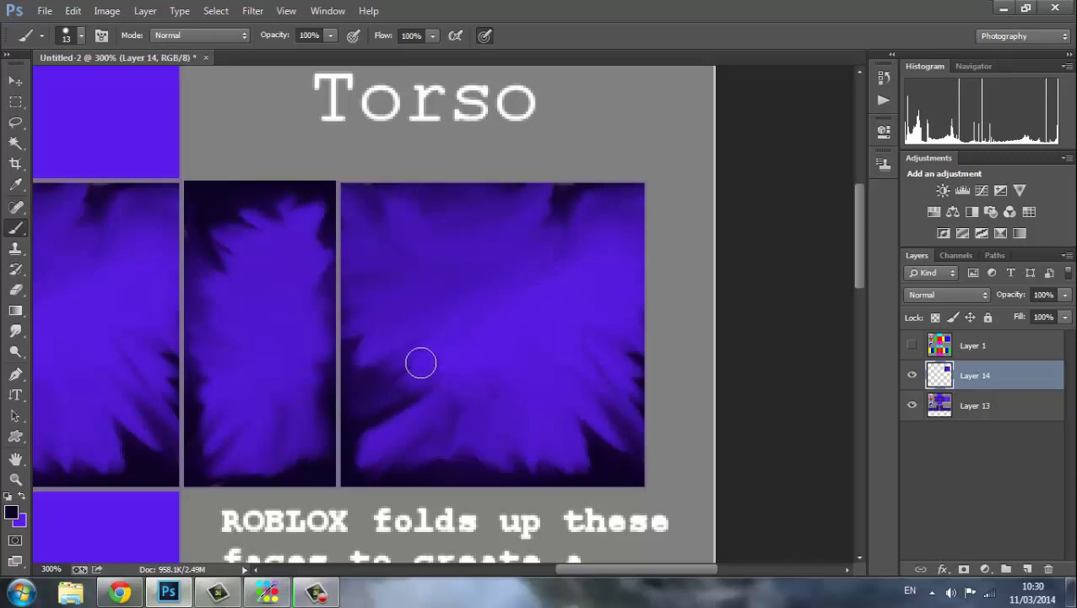
left_click_drag(420, 365, 403, 390)
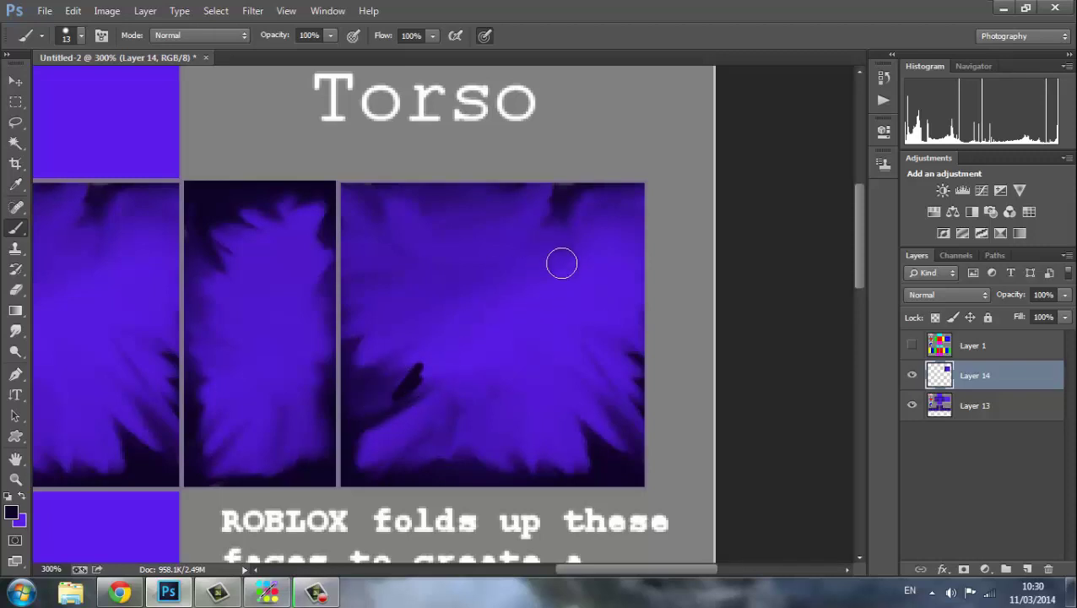
mouse_move(553, 242)
left_mouse_down()
mouse_move(568, 332)
mouse_move(548, 246)
mouse_move(554, 380)
mouse_move(550, 238)
mouse_move(565, 351)
mouse_move(552, 240)
mouse_move(557, 376)
mouse_move(549, 224)
mouse_move(566, 344)
mouse_move(552, 407)
mouse_move(567, 268)
left_mouse_up()
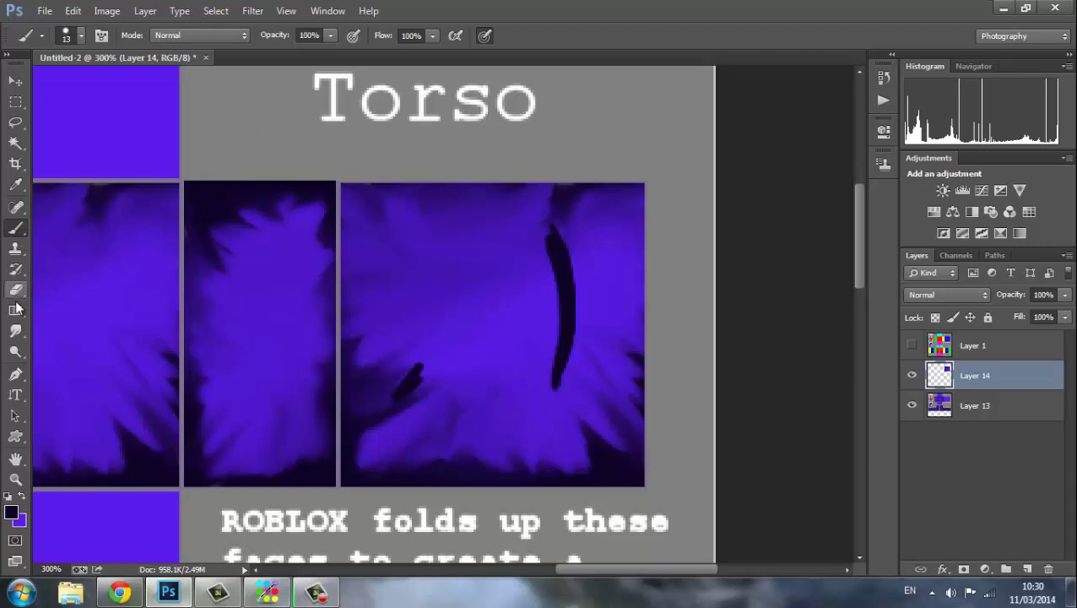
Step: Smudge the short dark stroke into the back panel's shading and pull streaks over its lower and outer edges
left_click(15, 334)
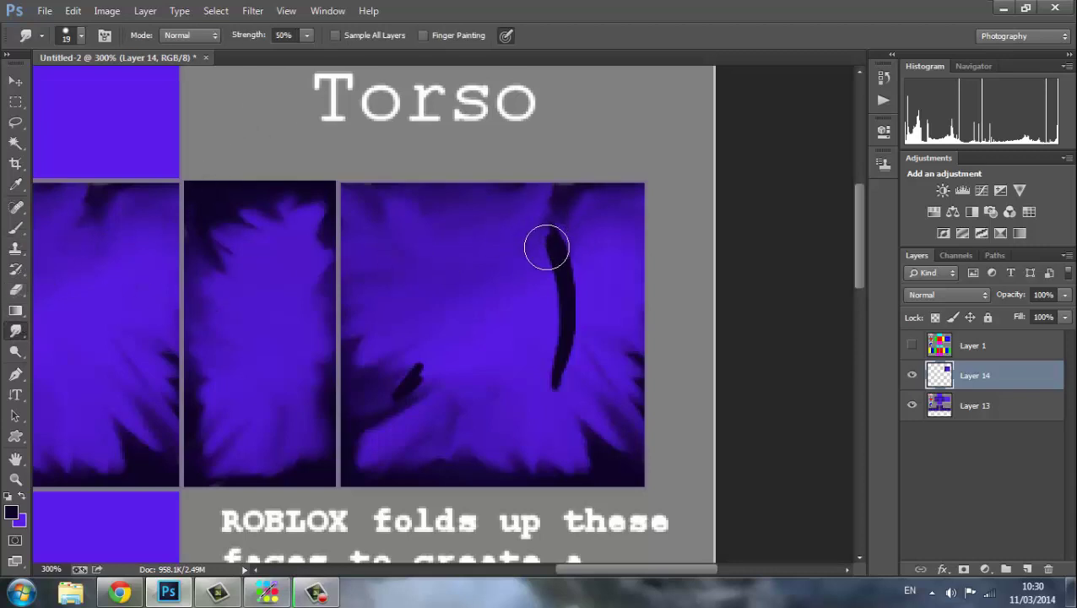
mouse_move(415, 352)
left_mouse_down()
mouse_move(377, 456)
mouse_move(393, 383)
mouse_move(372, 412)
mouse_move(388, 366)
mouse_move(374, 380)
mouse_move(356, 431)
mouse_move(374, 442)
mouse_move(370, 459)
mouse_move(404, 439)
mouse_move(453, 483)
mouse_move(476, 469)
mouse_move(492, 479)
mouse_move(471, 452)
mouse_move(442, 473)
mouse_move(397, 479)
mouse_move(409, 448)
mouse_move(353, 492)
mouse_move(400, 456)
mouse_move(407, 493)
mouse_move(525, 460)
mouse_move(612, 495)
mouse_move(575, 436)
mouse_move(579, 420)
mouse_move(647, 495)
mouse_move(597, 445)
mouse_move(634, 494)
mouse_move(679, 417)
mouse_move(629, 379)
mouse_move(669, 376)
left_mouse_up()
left_click_drag(626, 343, 667, 380)
left_click_drag(568, 249, 569, 285)
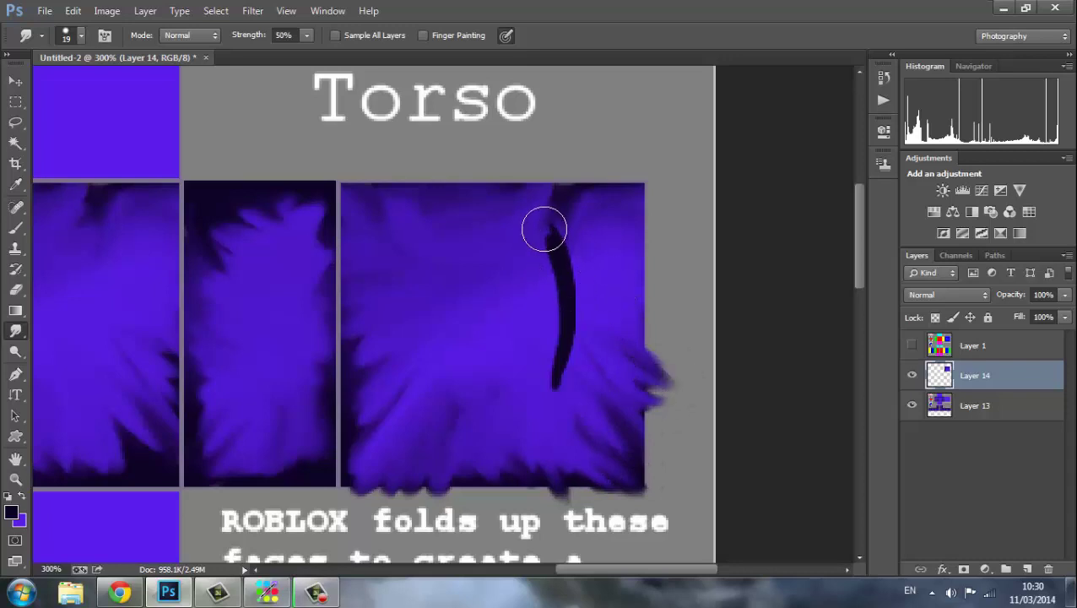
Step: Smudge the long curved stroke on the back panel into a softer, jagged dark crease
left_click_drag(545, 228, 557, 296)
mouse_move(560, 410)
left_mouse_down()
mouse_move(554, 231)
mouse_move(560, 391)
mouse_move(568, 285)
mouse_move(569, 309)
mouse_move(558, 296)
mouse_move(567, 342)
mouse_move(556, 227)
mouse_move(557, 387)
mouse_move(551, 246)
mouse_move(562, 365)
mouse_move(578, 303)
mouse_move(545, 383)
left_mouse_up()
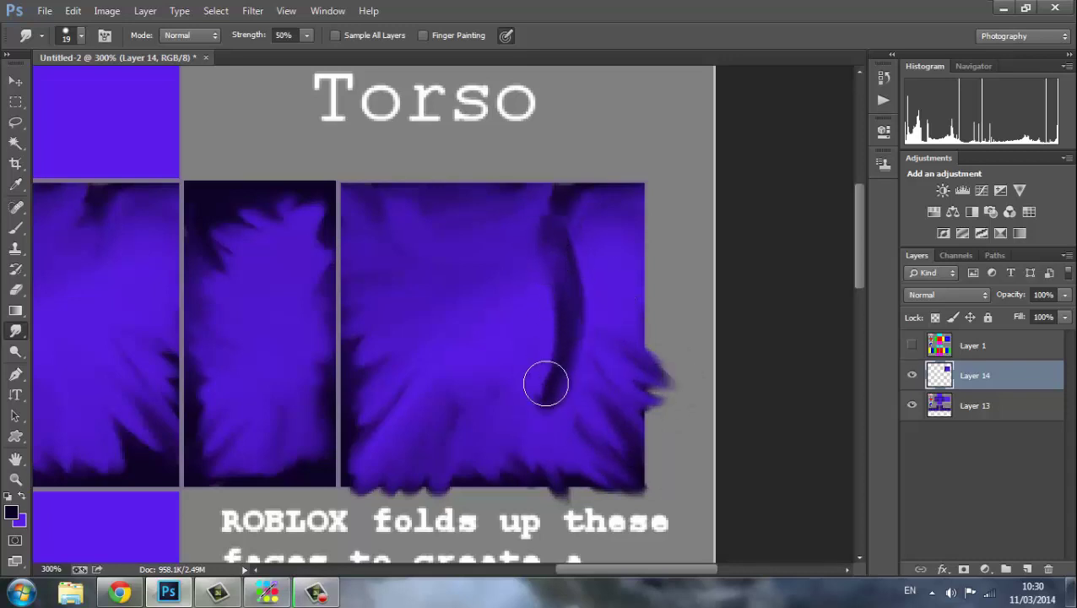
mouse_move(530, 221)
left_mouse_down()
mouse_move(560, 234)
mouse_move(539, 259)
mouse_move(572, 289)
mouse_move(553, 304)
mouse_move(559, 365)
mouse_move(532, 380)
left_mouse_up()
mouse_move(583, 242)
left_mouse_down()
mouse_move(595, 273)
mouse_move(587, 286)
mouse_move(568, 273)
mouse_move(584, 253)
mouse_move(574, 228)
mouse_move(544, 243)
left_mouse_up()
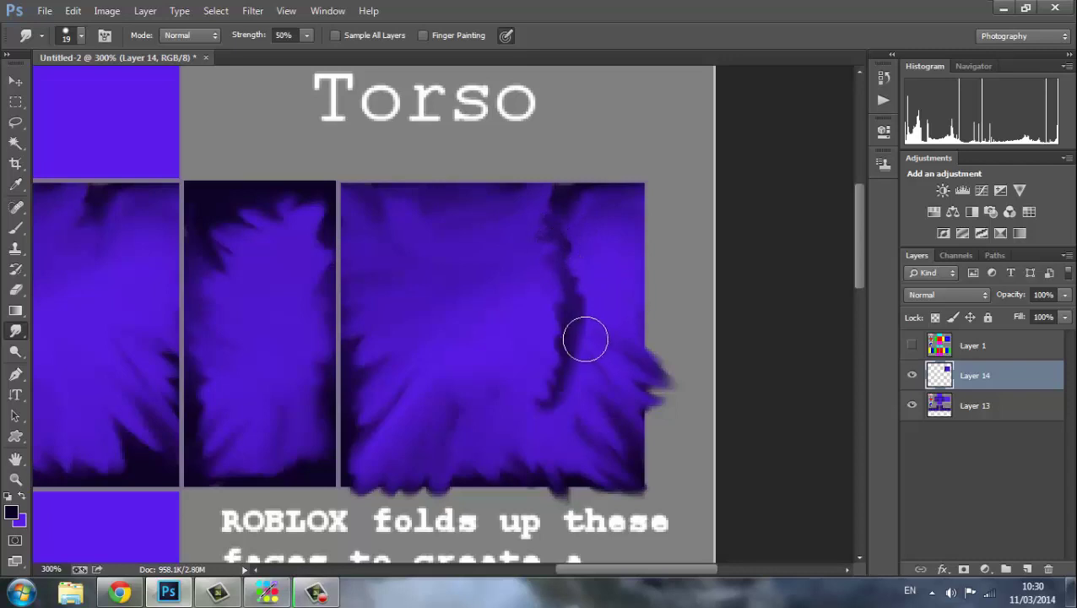
mouse_move(604, 359)
left_mouse_down()
mouse_move(573, 344)
mouse_move(590, 329)
mouse_move(573, 309)
left_mouse_up()
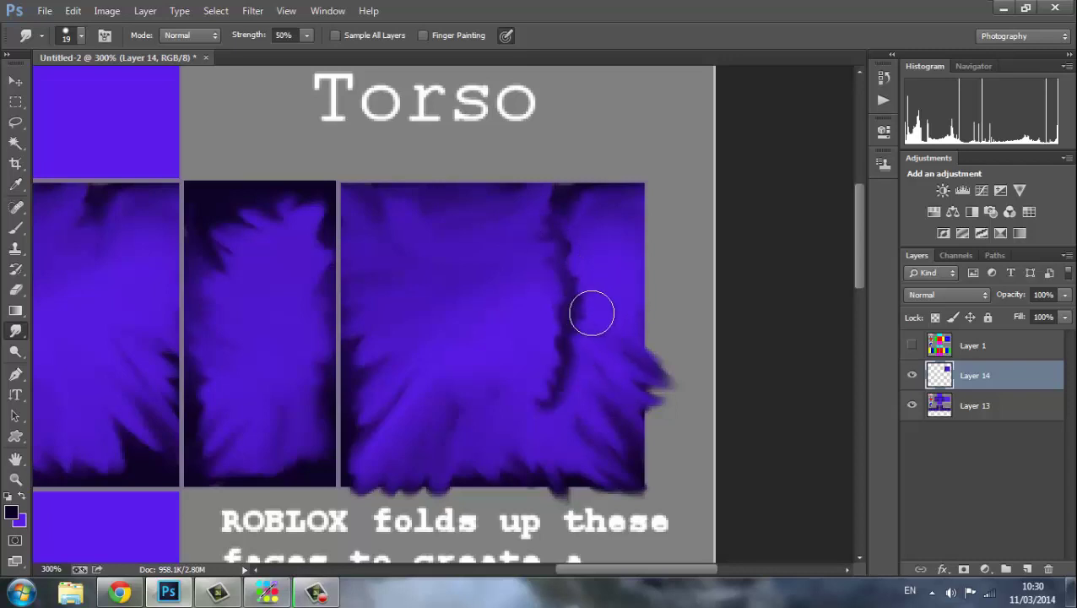
left_click_drag(588, 363, 561, 402)
left_click_drag(552, 308, 560, 322)
Step: Smudge the shading along the back panel's upper edge so its streaks differ from the front panel
mouse_move(564, 231)
left_mouse_down()
mouse_move(583, 189)
mouse_move(572, 194)
mouse_move(621, 180)
mouse_move(608, 188)
mouse_move(637, 194)
mouse_move(526, 201)
left_mouse_up()
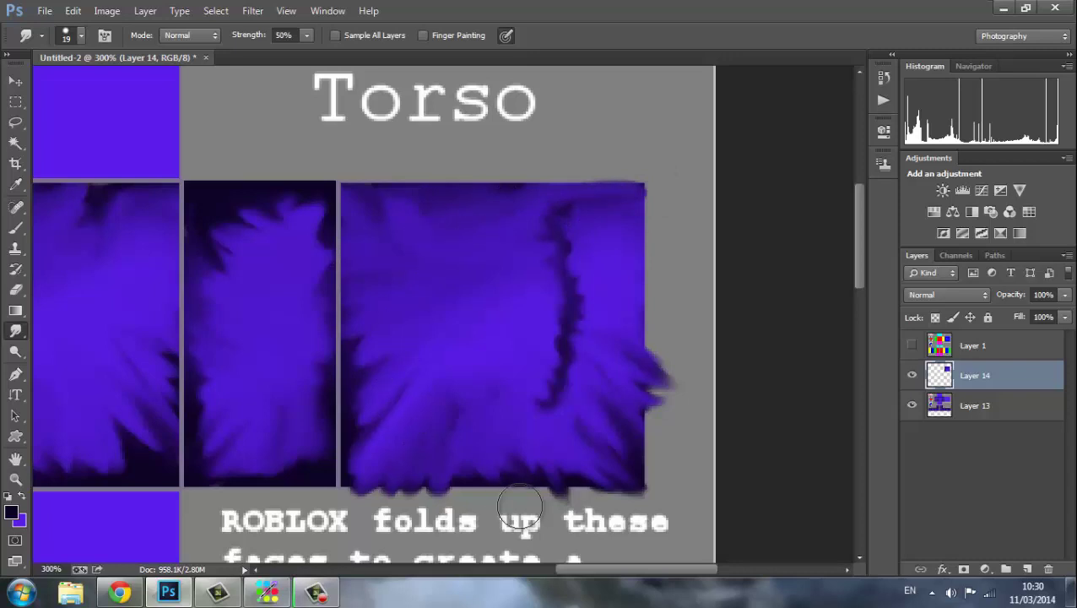
left_click_drag(498, 200, 508, 190)
left_click_drag(390, 195, 436, 162)
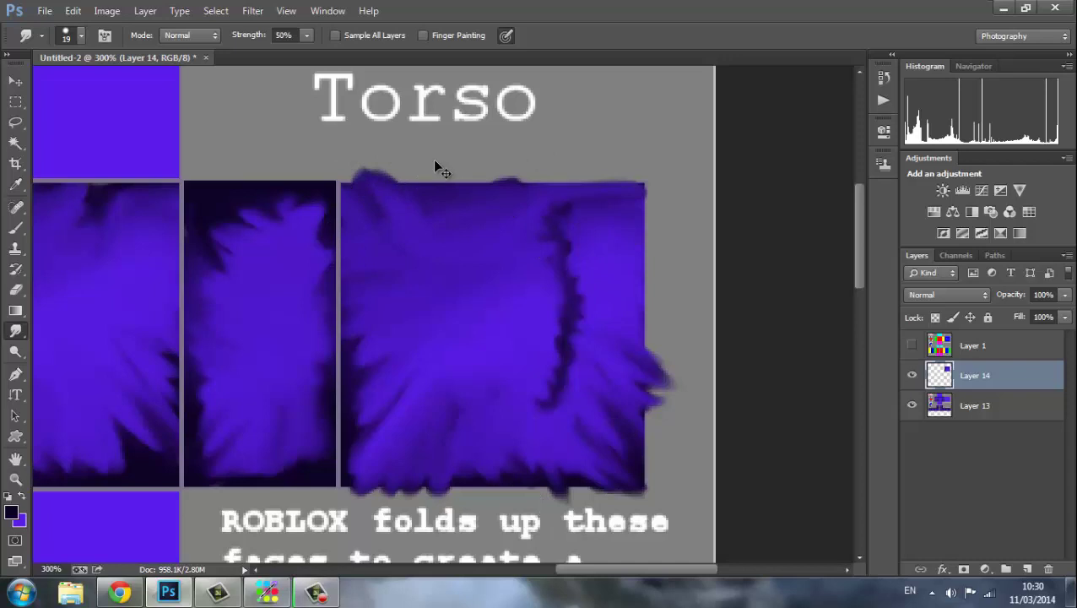
key("ctrl+minus")
key("ctrl+minus")
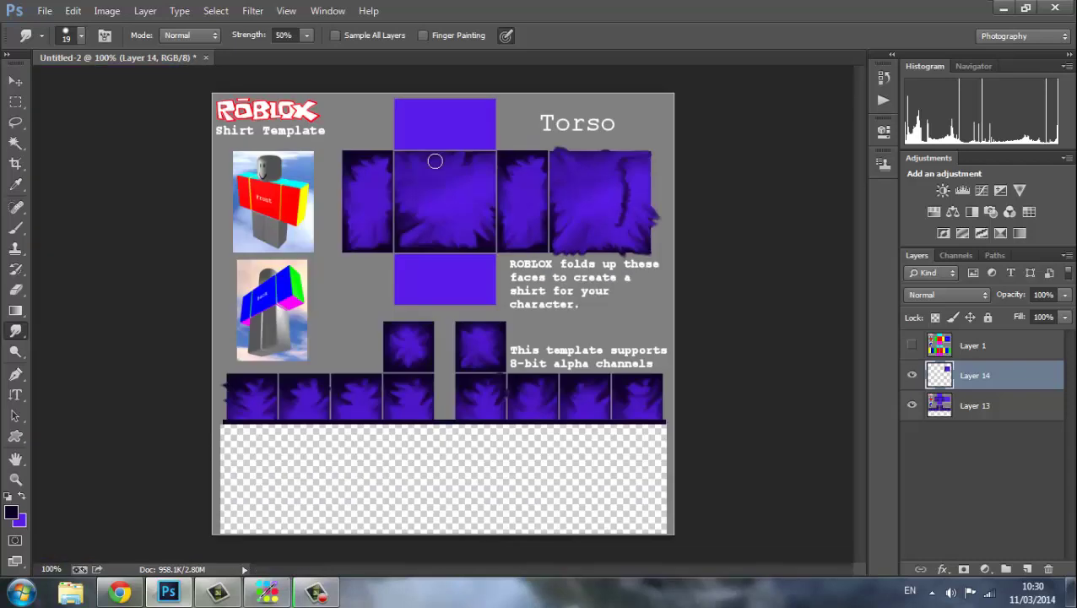
left_click_drag(623, 178, 642, 210)
Step: Merge Layer 14 and Layer 13 into a single layer
left_click(1011, 412, "shift")
right_click(1003, 388)
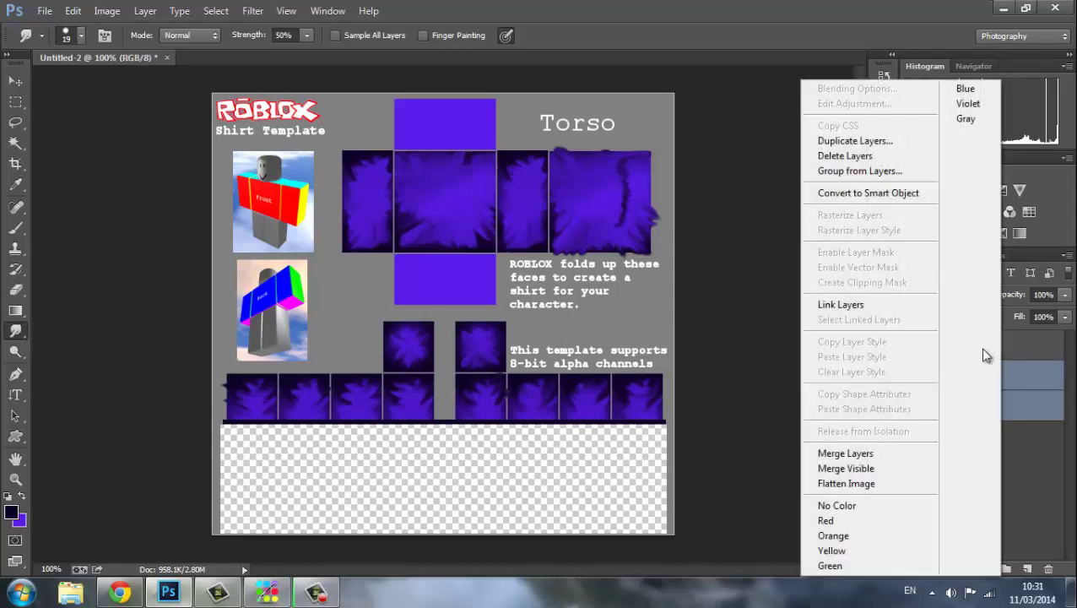
left_click(850, 452)
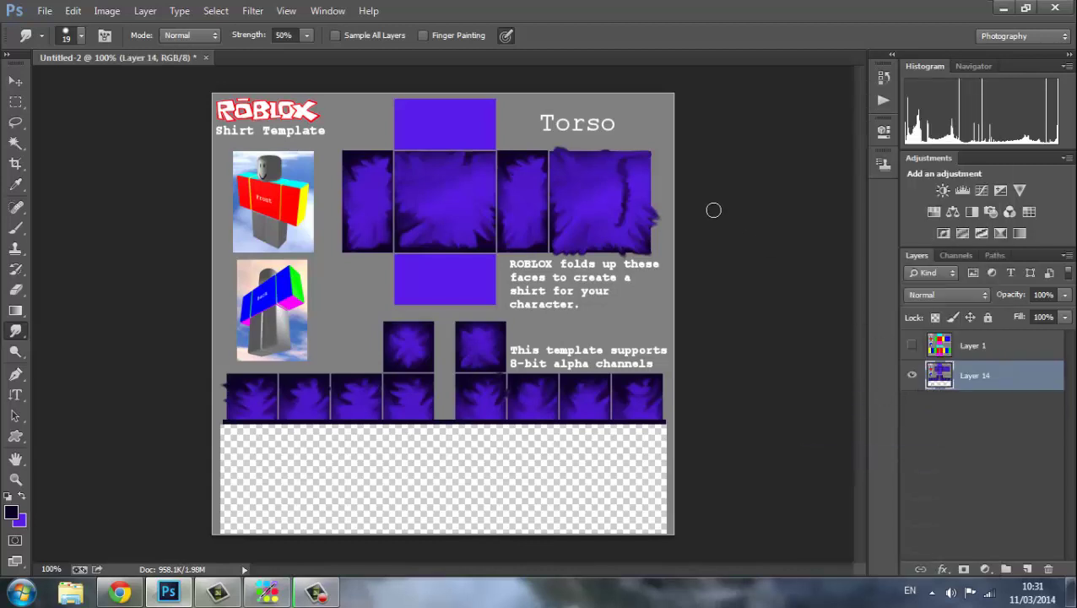
Step: Select the plain purple panel above the torso front and paint dark strokes near its side and lower edges
key("ctrl+plus")
key("ctrl+plus")
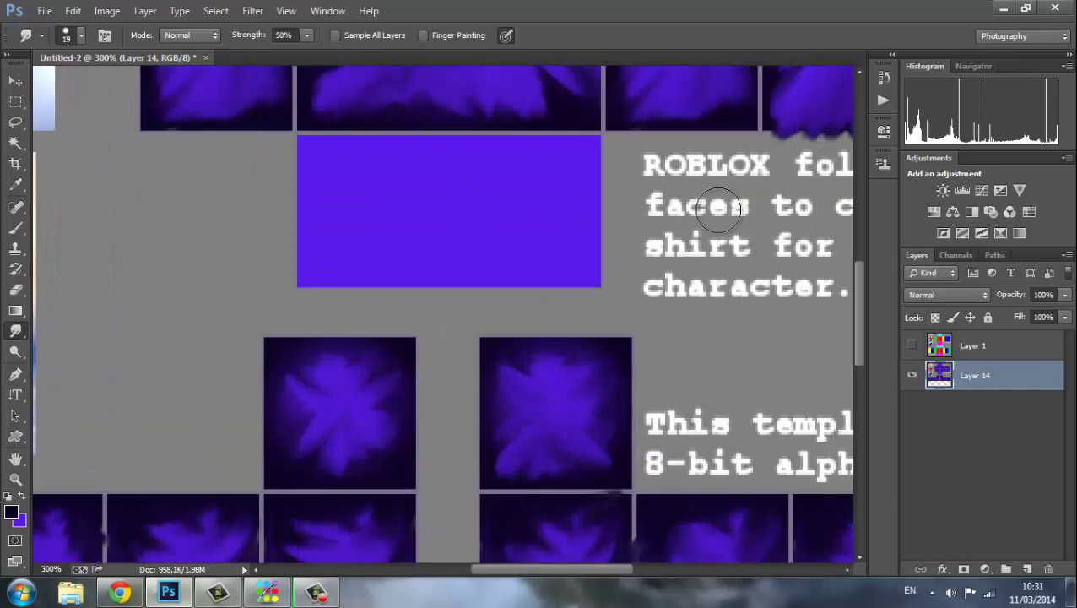
left_click_drag(861, 306, 867, 184)
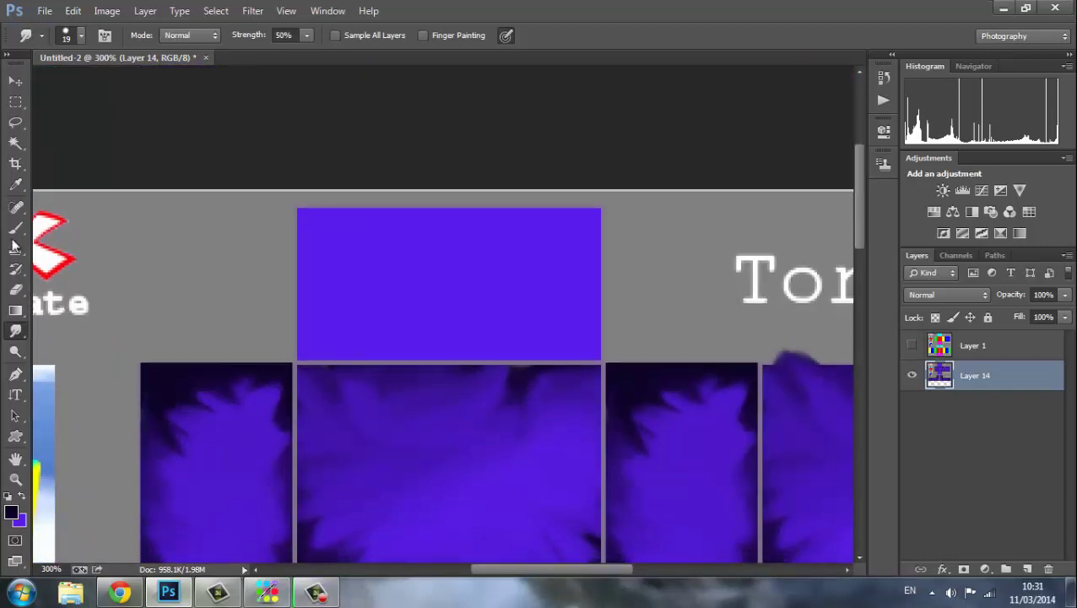
left_click(15, 101)
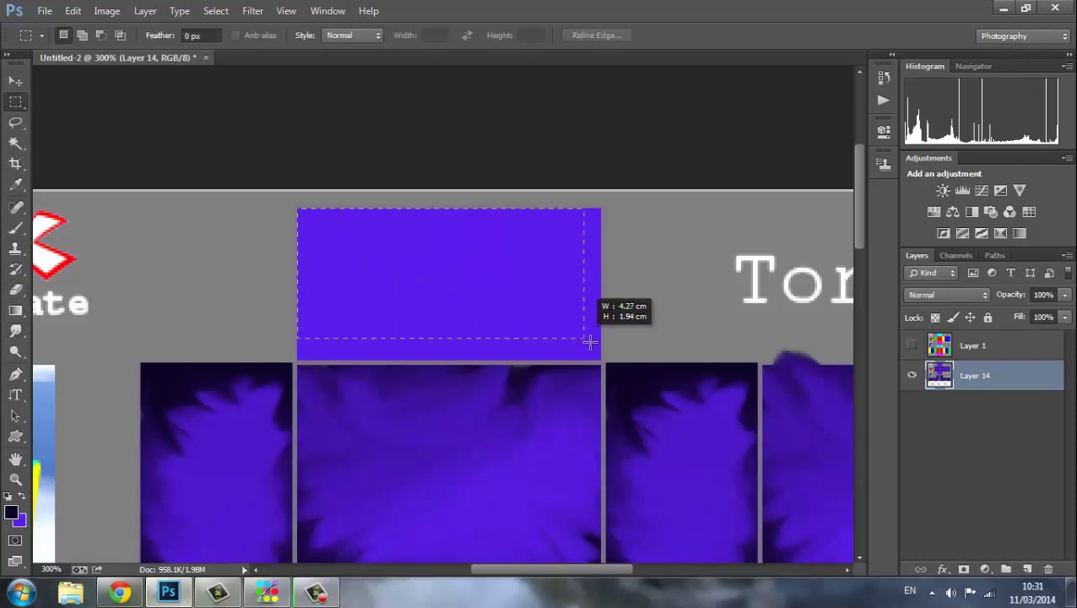
left_click_drag(589, 340, 599, 364)
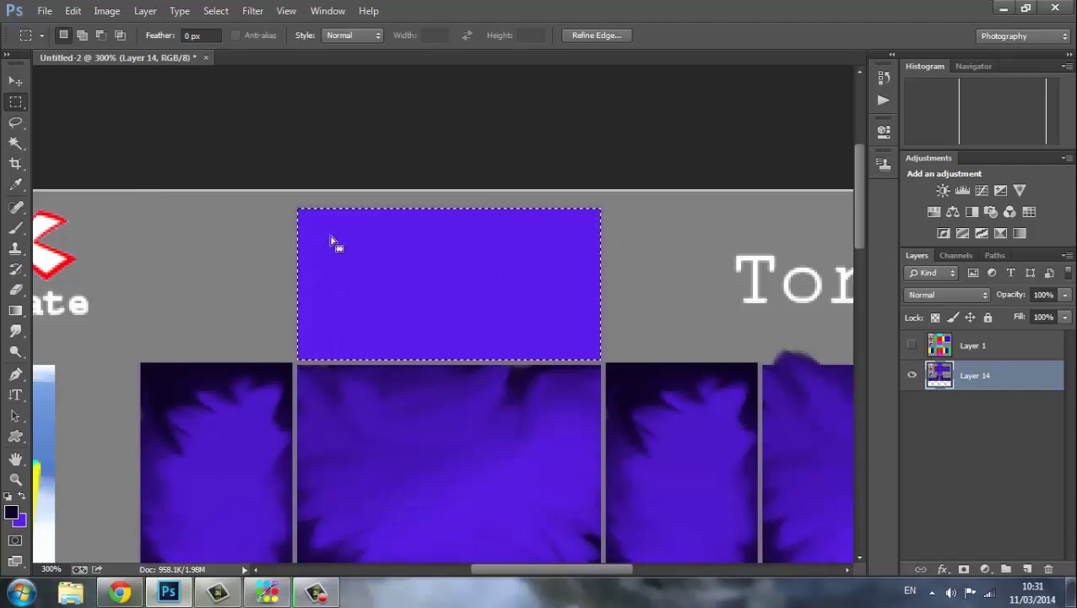
left_click(14, 231)
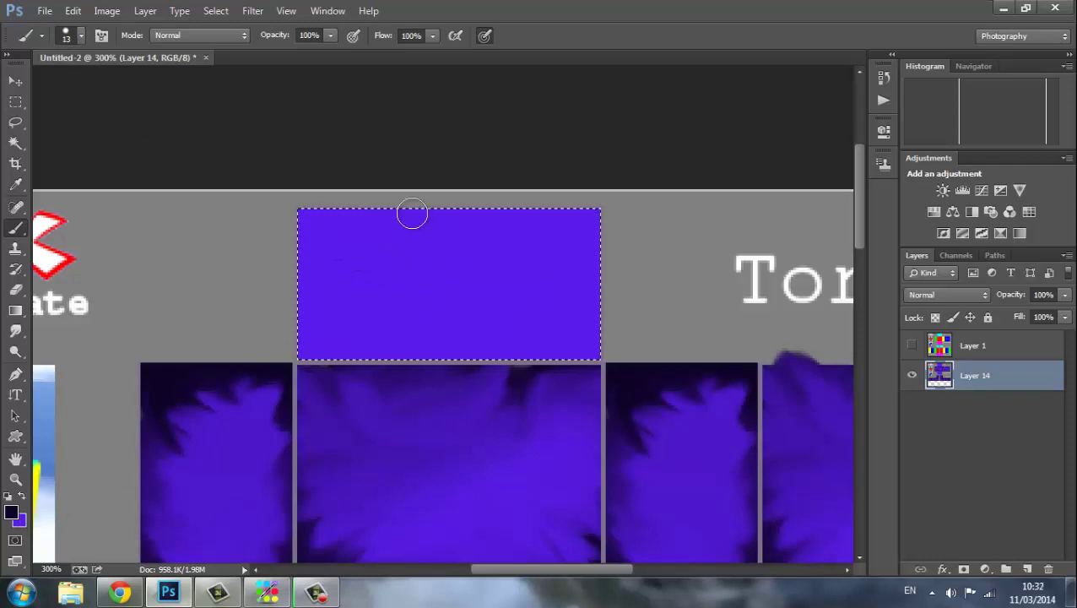
key("x")
key("x")
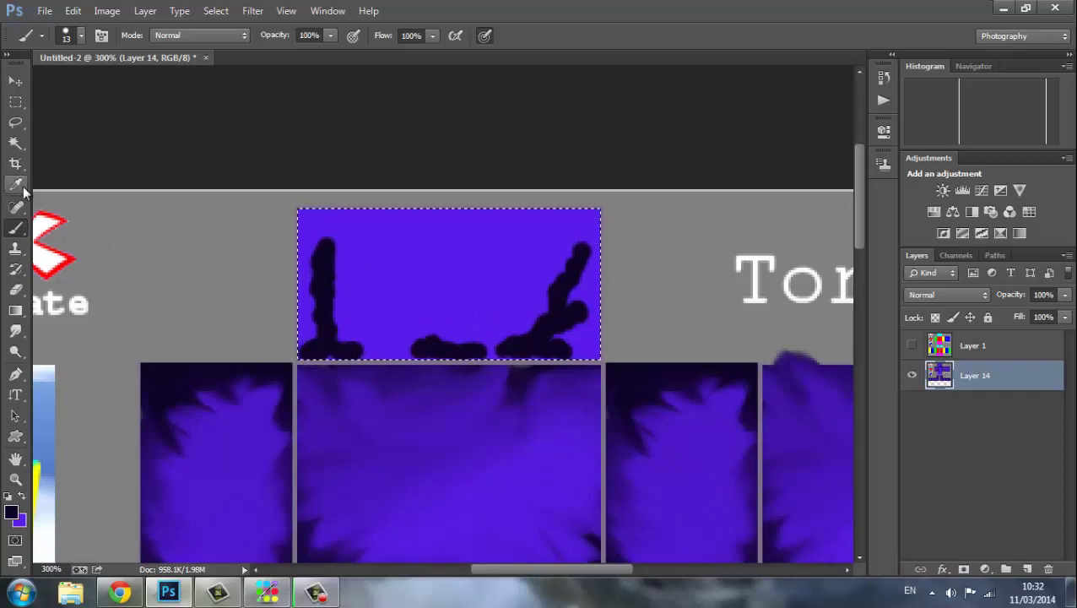
Step: Smudge the dark strokes on the panel above the torso front into soft shading along its side and lower edges
left_click(15, 331)
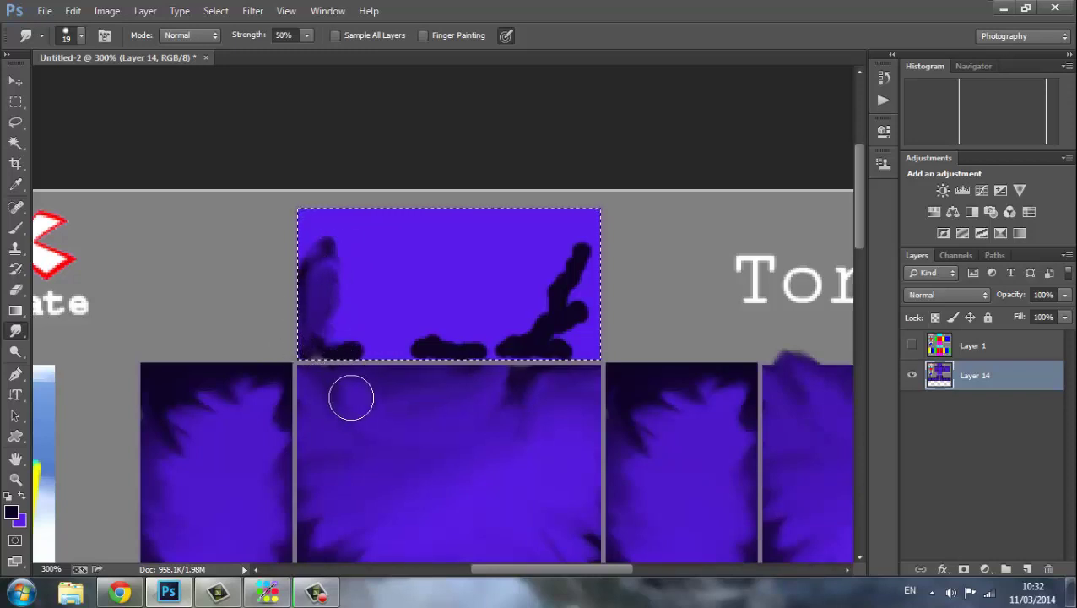
mouse_move(340, 351)
left_mouse_down()
mouse_move(332, 313)
mouse_move(319, 312)
mouse_move(335, 291)
mouse_move(324, 279)
mouse_move(347, 277)
mouse_move(322, 252)
mouse_move(346, 240)
mouse_move(320, 262)
mouse_move(339, 238)
left_mouse_up()
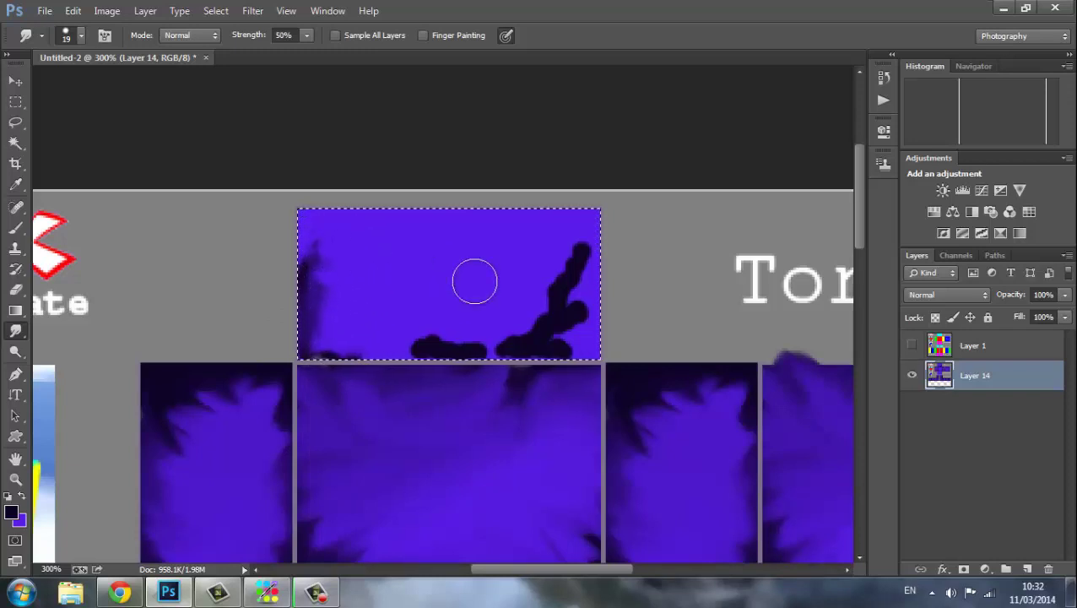
mouse_move(443, 334)
left_mouse_down()
mouse_move(439, 322)
mouse_move(420, 334)
mouse_move(471, 341)
mouse_move(430, 329)
mouse_move(420, 348)
left_mouse_up()
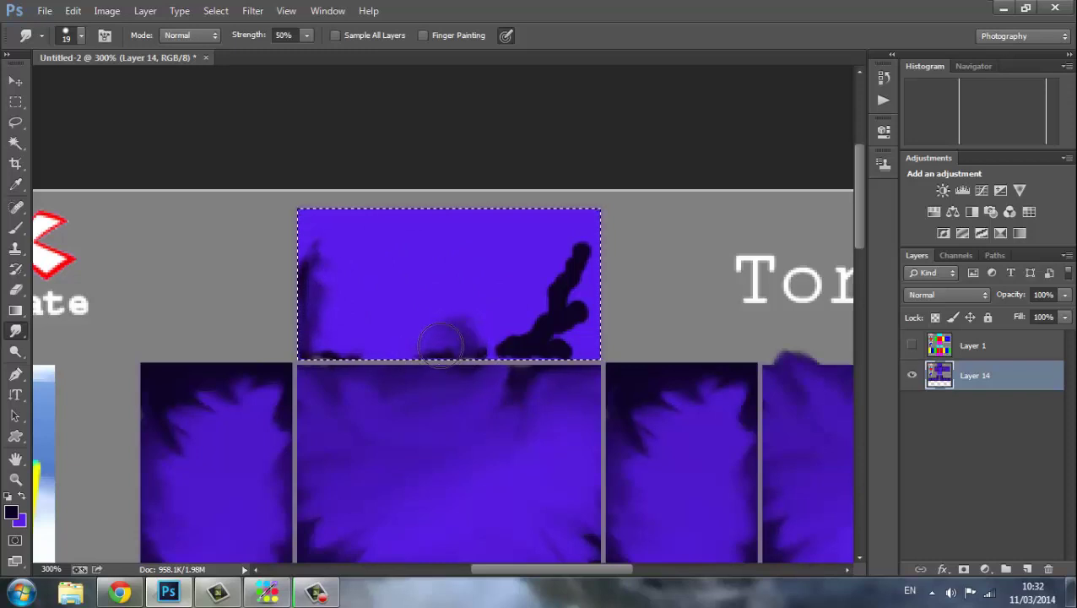
mouse_move(565, 272)
left_mouse_down()
mouse_move(561, 312)
mouse_move(536, 340)
mouse_move(565, 337)
mouse_move(565, 300)
mouse_move(573, 338)
mouse_move(566, 254)
mouse_move(582, 274)
mouse_move(552, 289)
mouse_move(558, 330)
mouse_move(545, 322)
mouse_move(546, 344)
mouse_move(524, 348)
mouse_move(520, 335)
mouse_move(562, 337)
mouse_move(546, 339)
mouse_move(568, 356)
mouse_move(553, 316)
mouse_move(567, 285)
mouse_move(560, 338)
mouse_move(491, 348)
left_mouse_up()
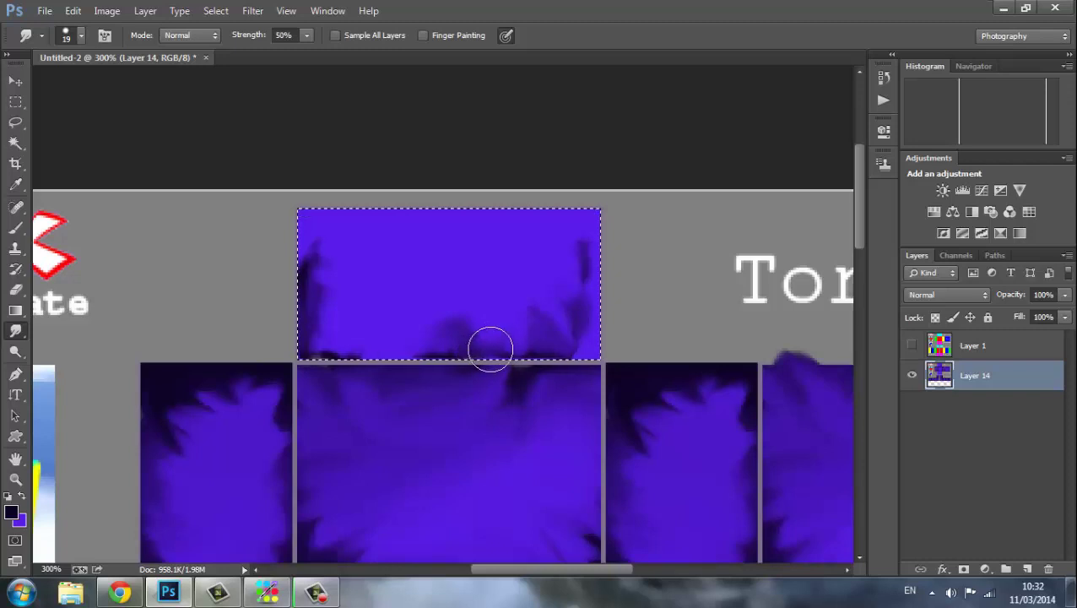
left_click_drag(490, 351, 488, 340)
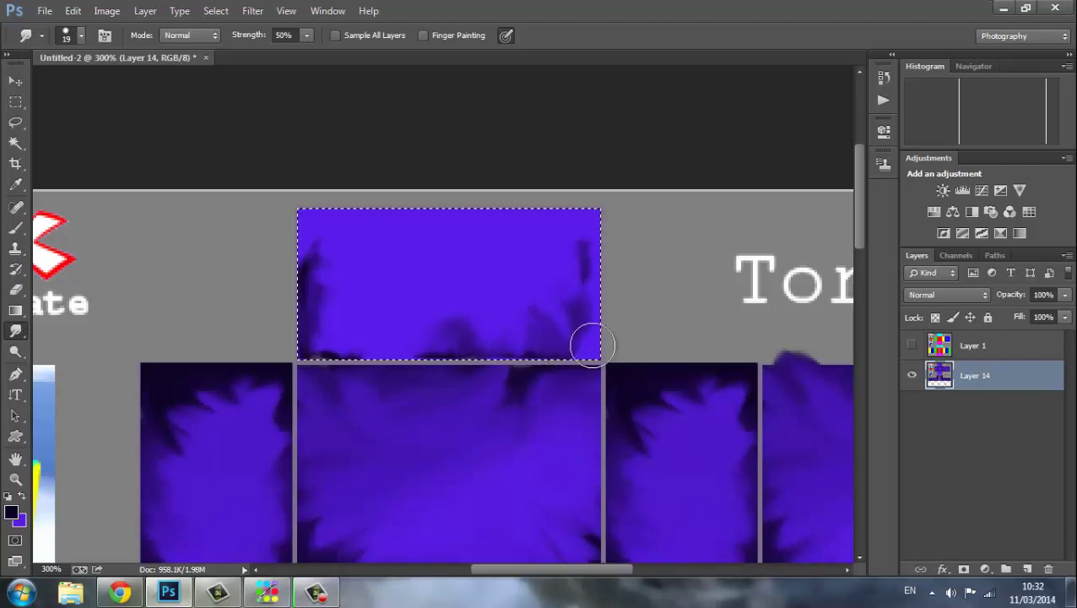
Step: Deselect the panel above the torso front and delete the hidden template layer, Layer 1
key("ctrl+minus")
key("ctrl+minus")
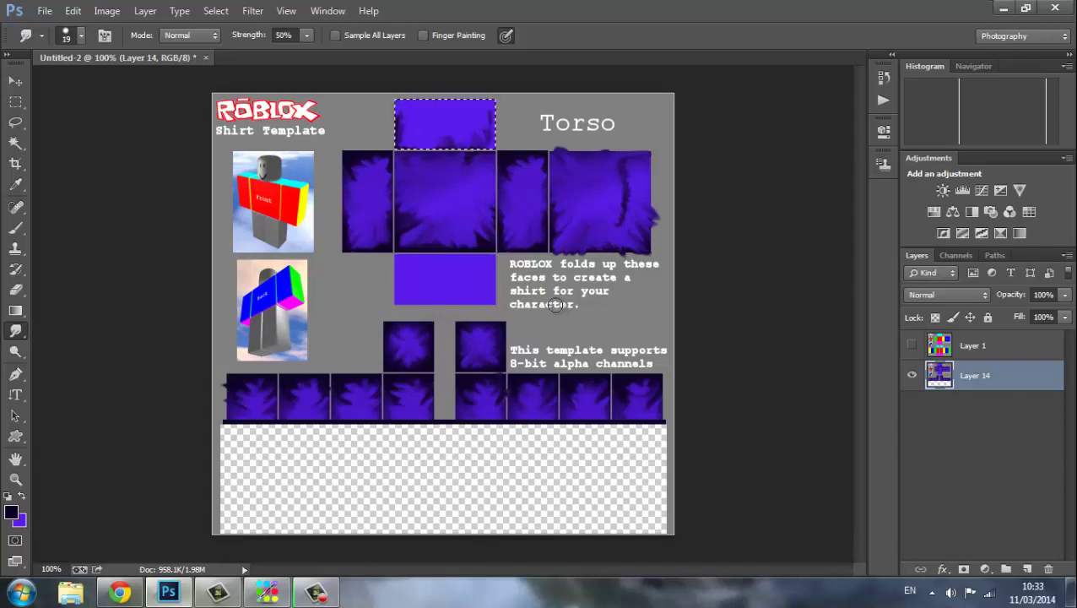
left_click(15, 101)
left_click(142, 121)
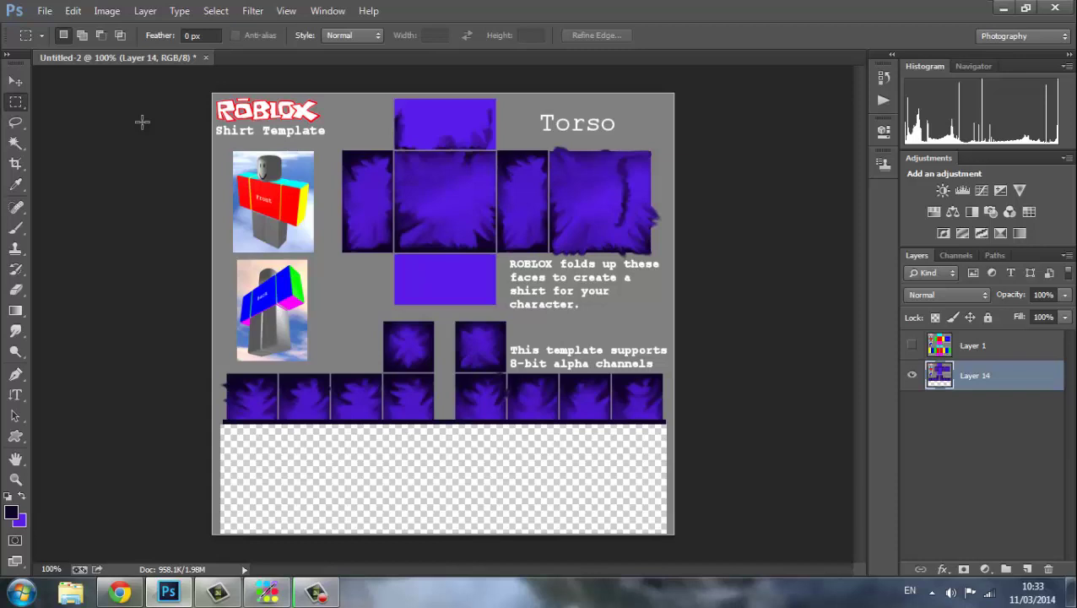
left_click(930, 344)
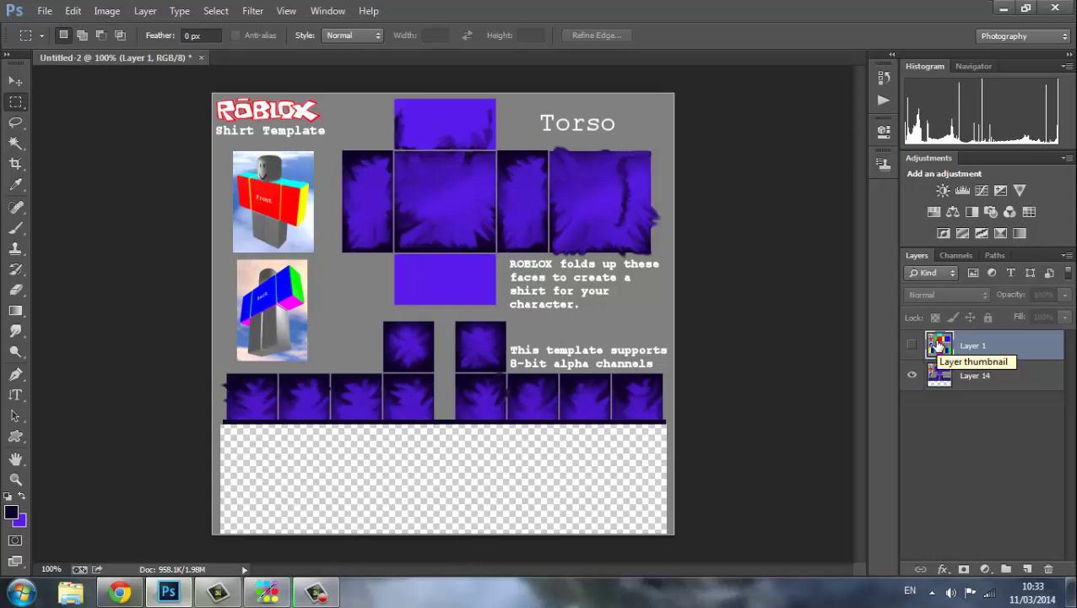
key("Delete")
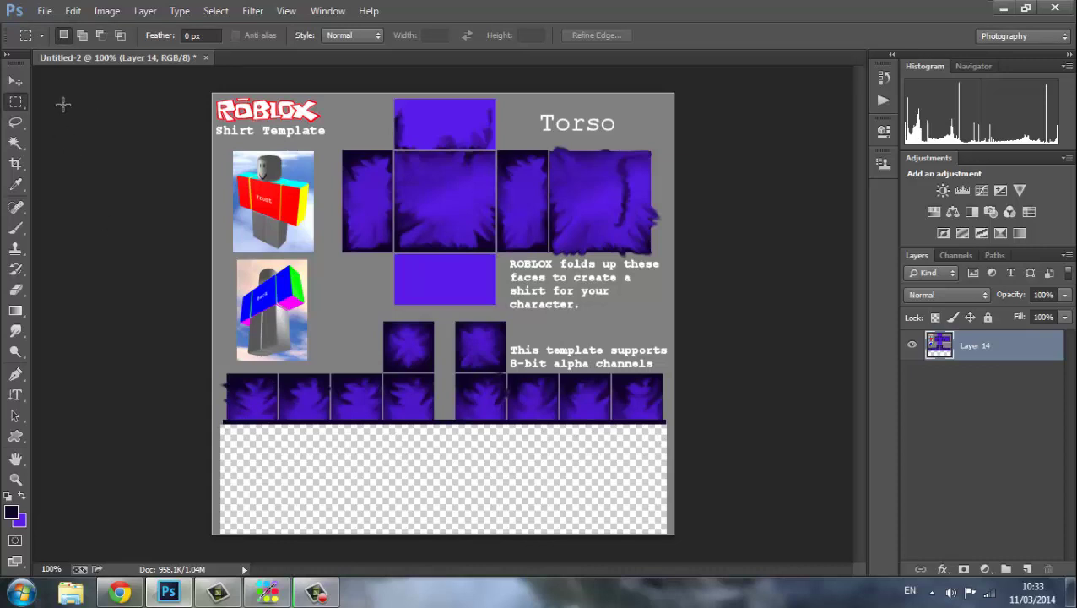
Step: Save the shirt in the Fabric folder as a PNG named Example youtube, with Smallest / Slow compression and no interlacing
left_click(45, 11)
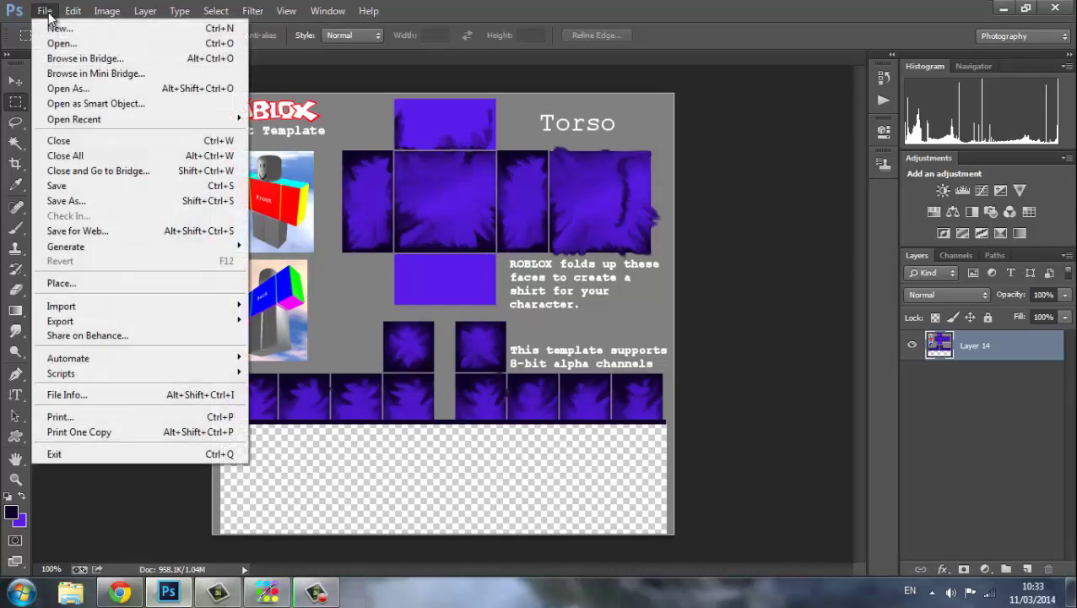
left_click(122, 205)
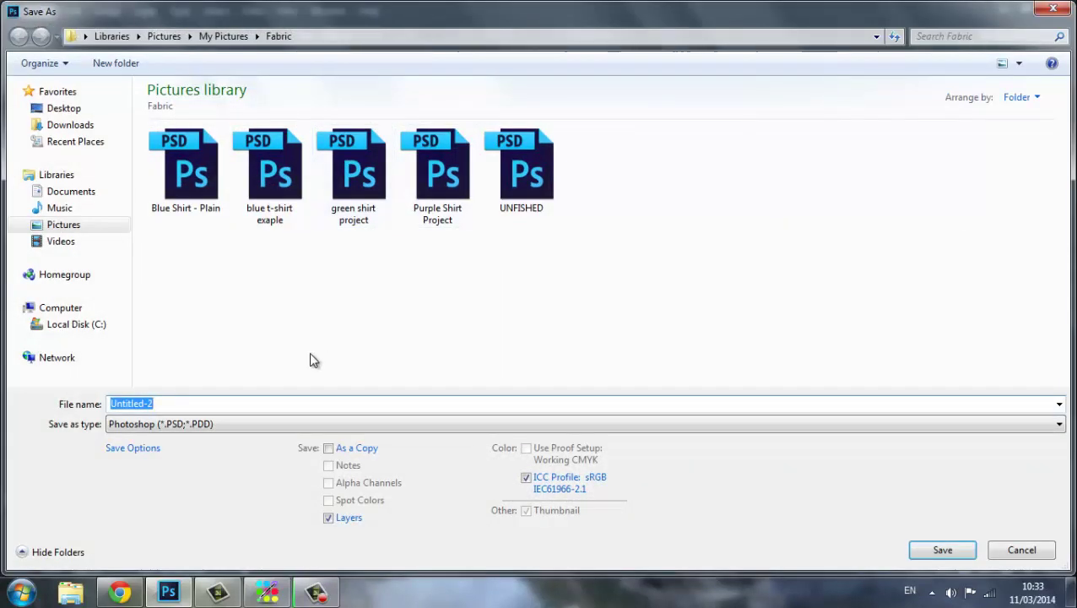
left_click(238, 424)
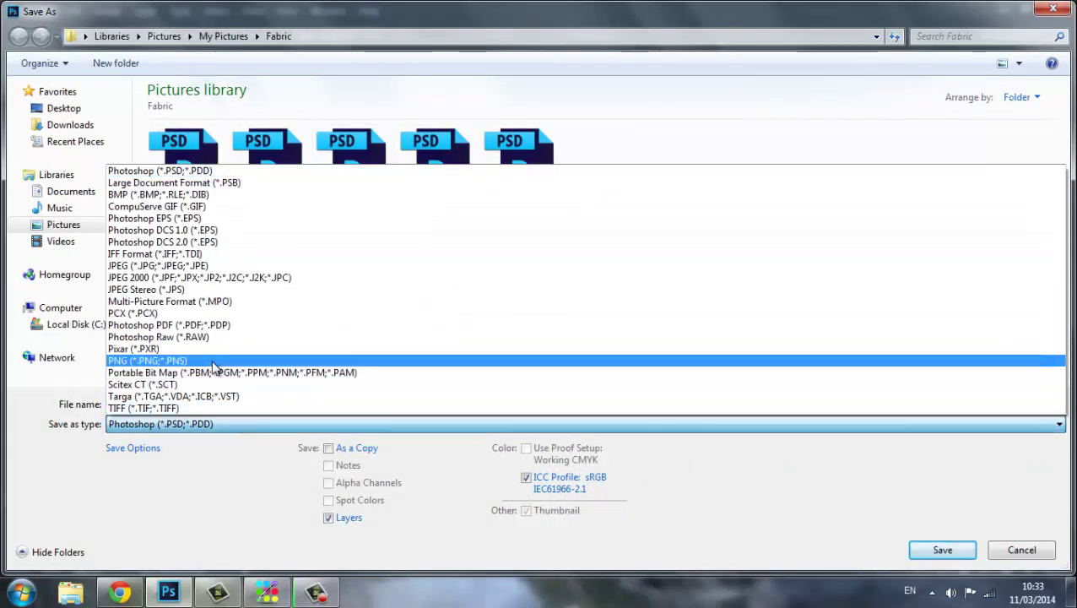
left_click(213, 363)
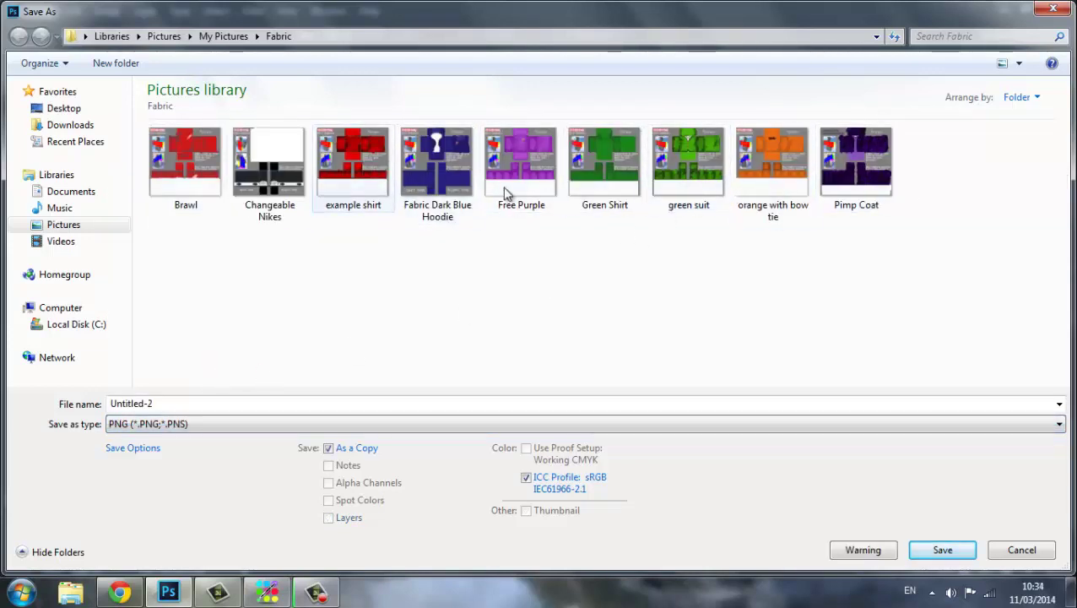
left_click(240, 403)
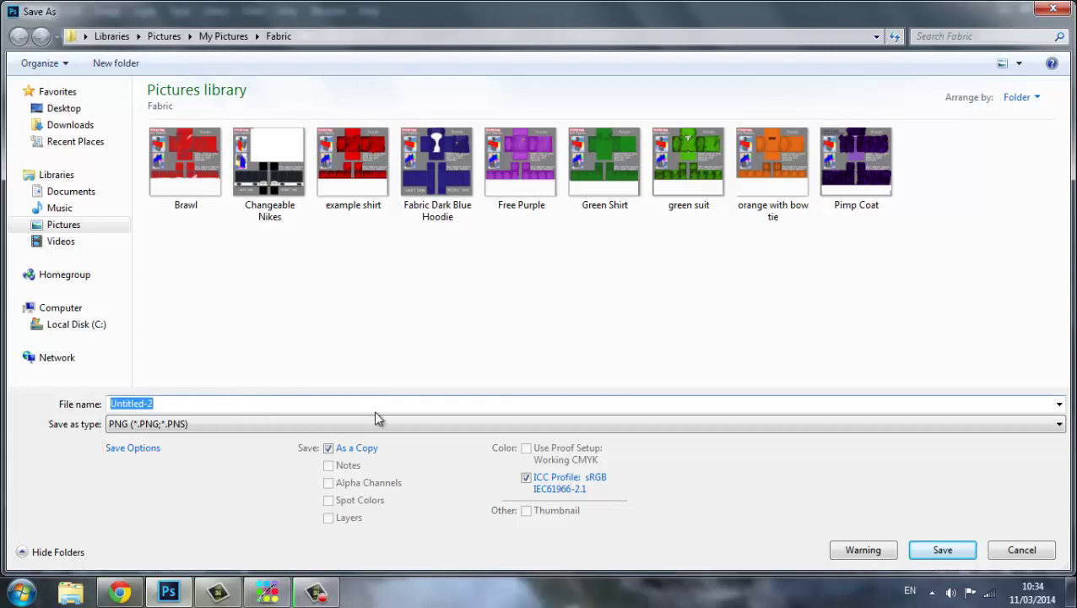
type("Ez")
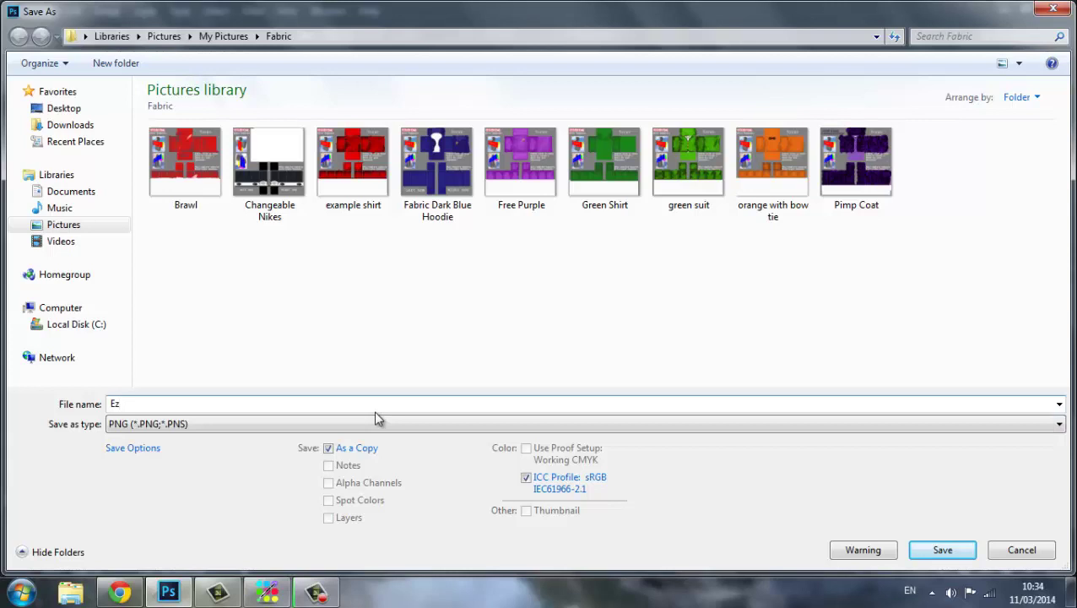
key("BackSpace")
type("xample youtube")
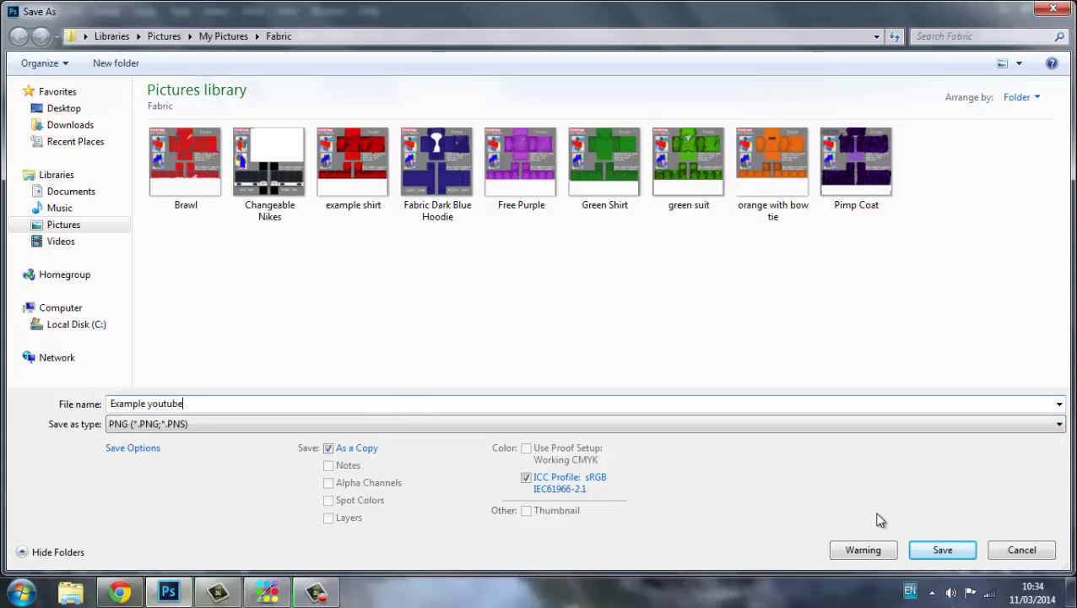
left_click(937, 550)
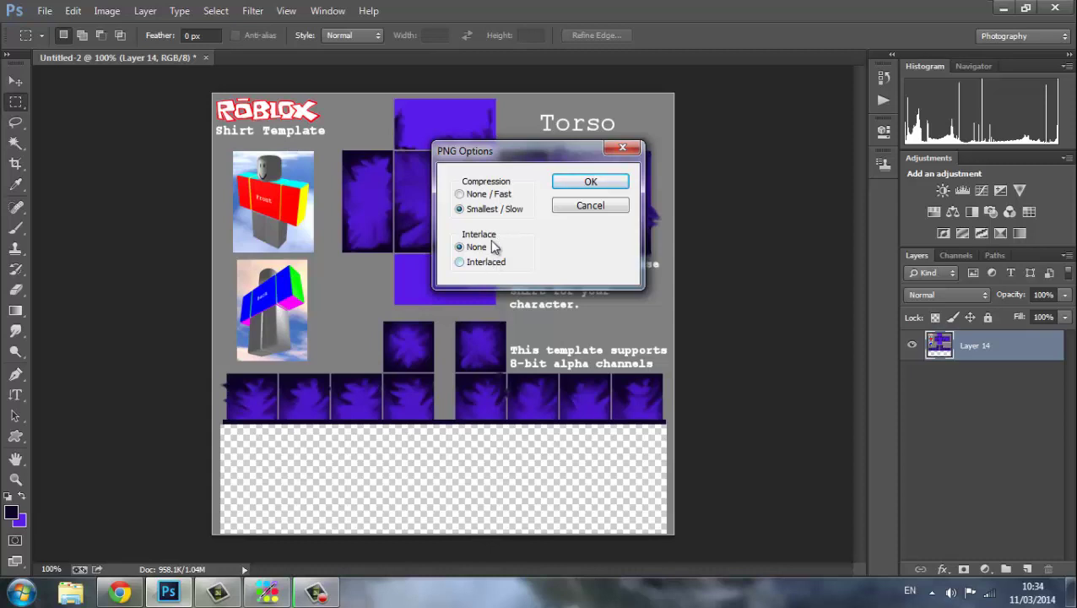
left_click(598, 183)
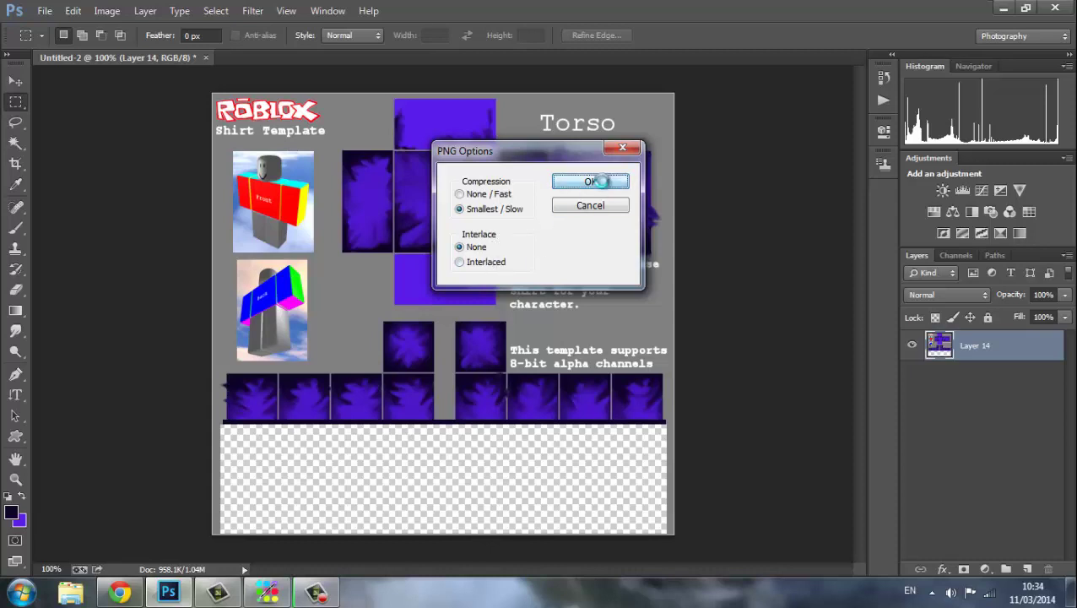
Step: Switch to Chrome, load roblox.com in a new tab and open the Create a Shirt page among the Develop creations
left_click(1002, 8)
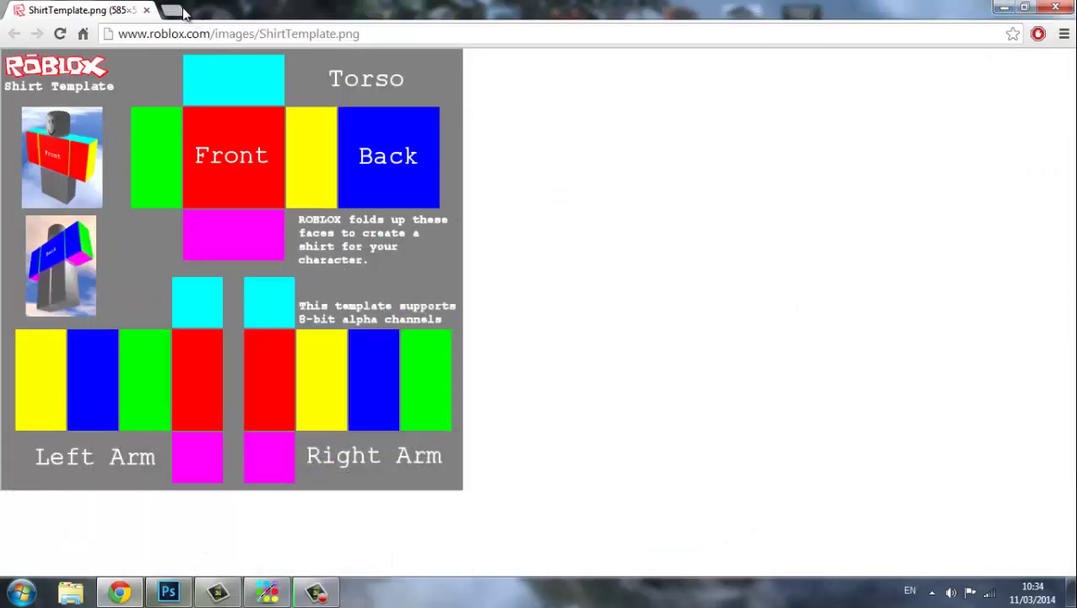
left_click(171, 10)
type("robl")
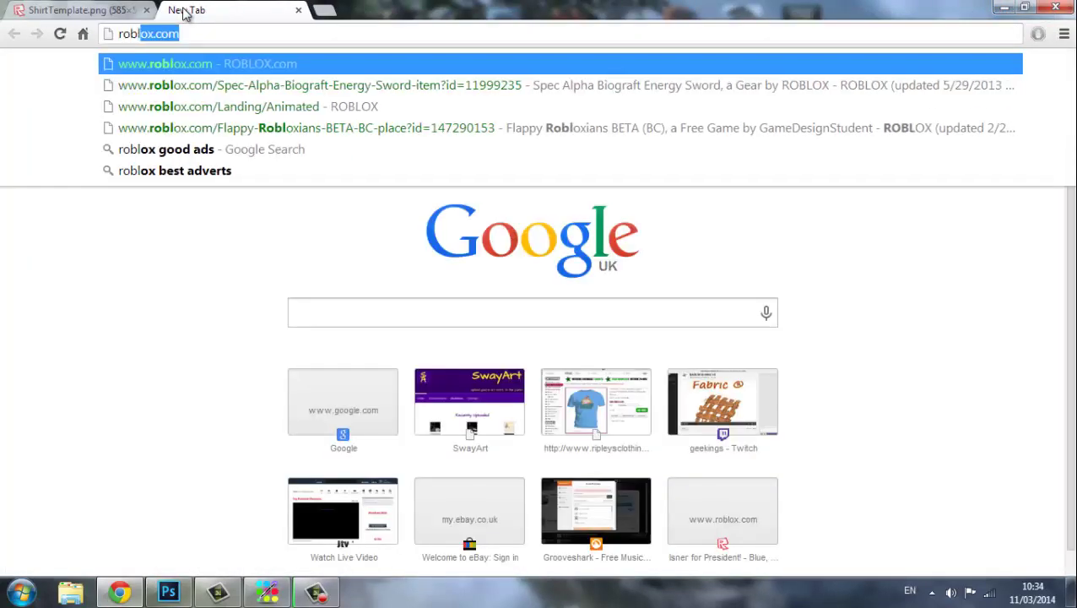
key("Return")
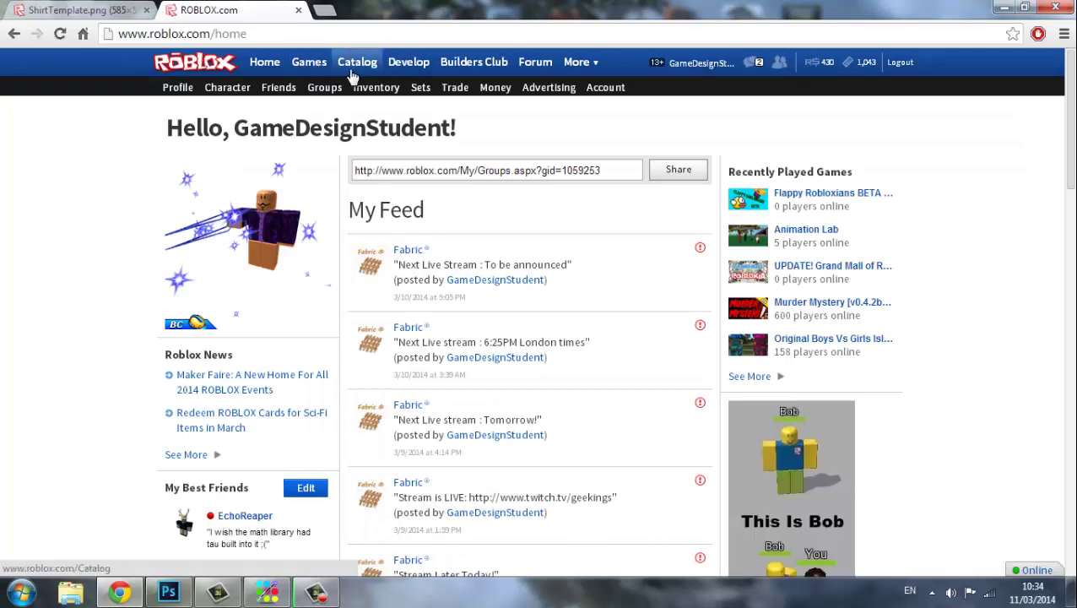
left_click(400, 65)
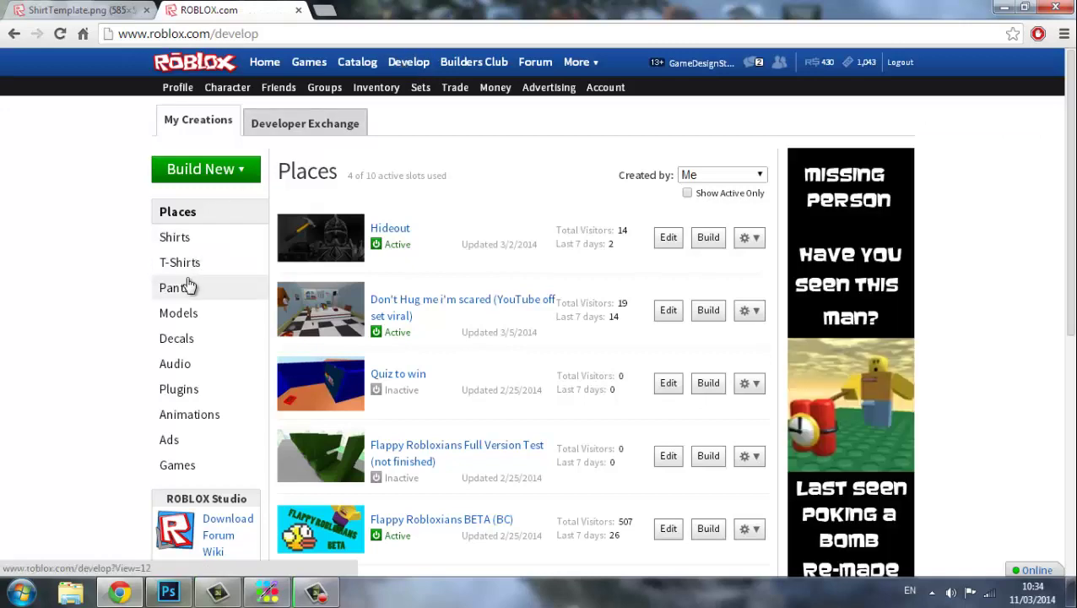
left_click(197, 240)
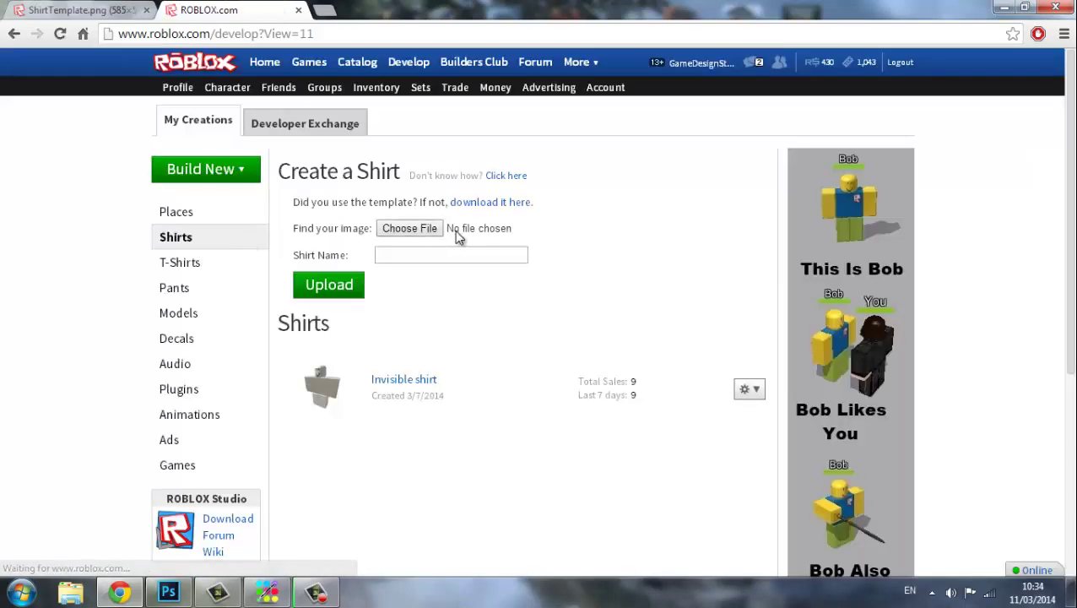
Step: Upload Example youtube.png from the Fabric folder as a new shirt, keeping the name Example youtube
left_click(428, 229)
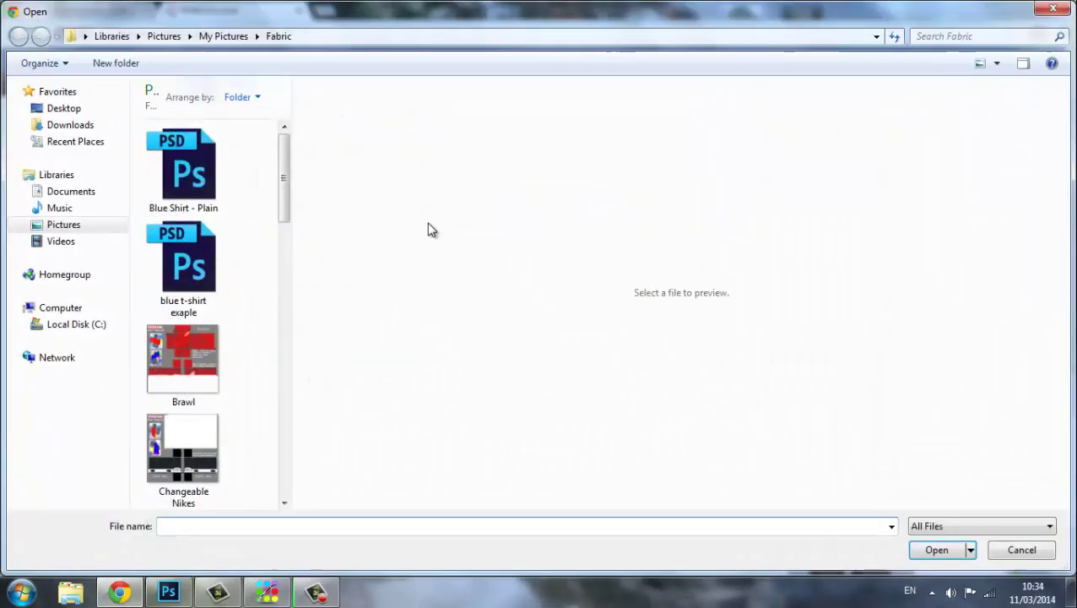
left_click_drag(279, 196, 274, 308)
left_click(182, 160)
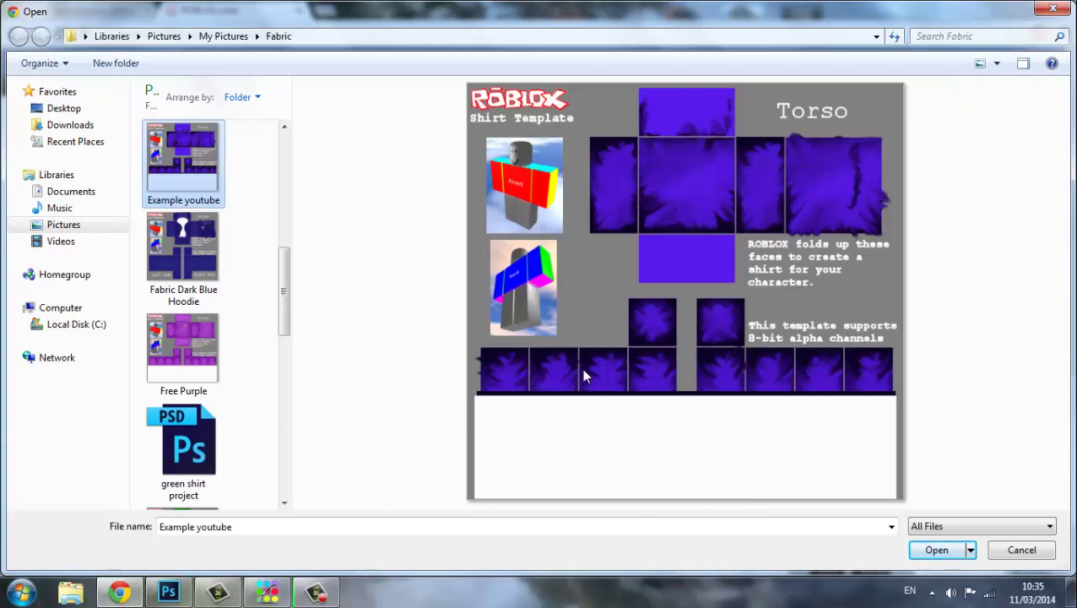
left_click(937, 550)
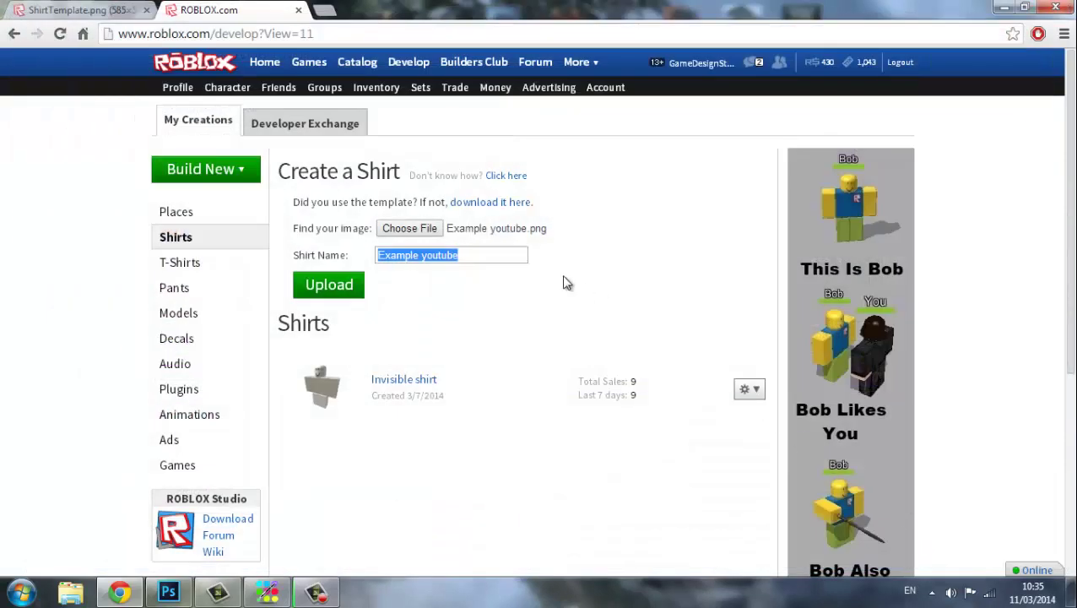
left_click(516, 273)
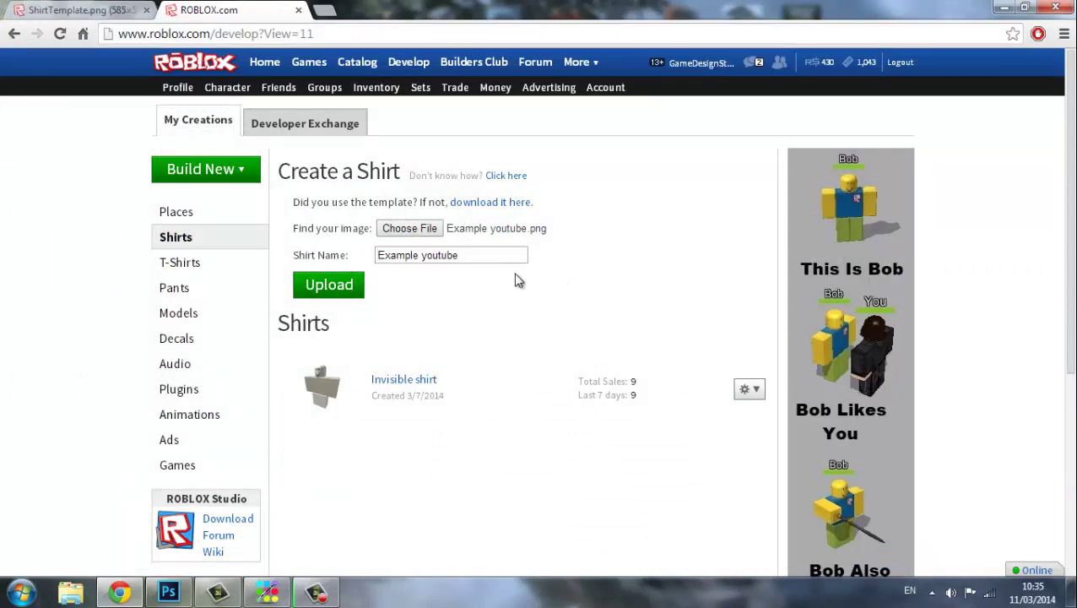
left_click(352, 289)
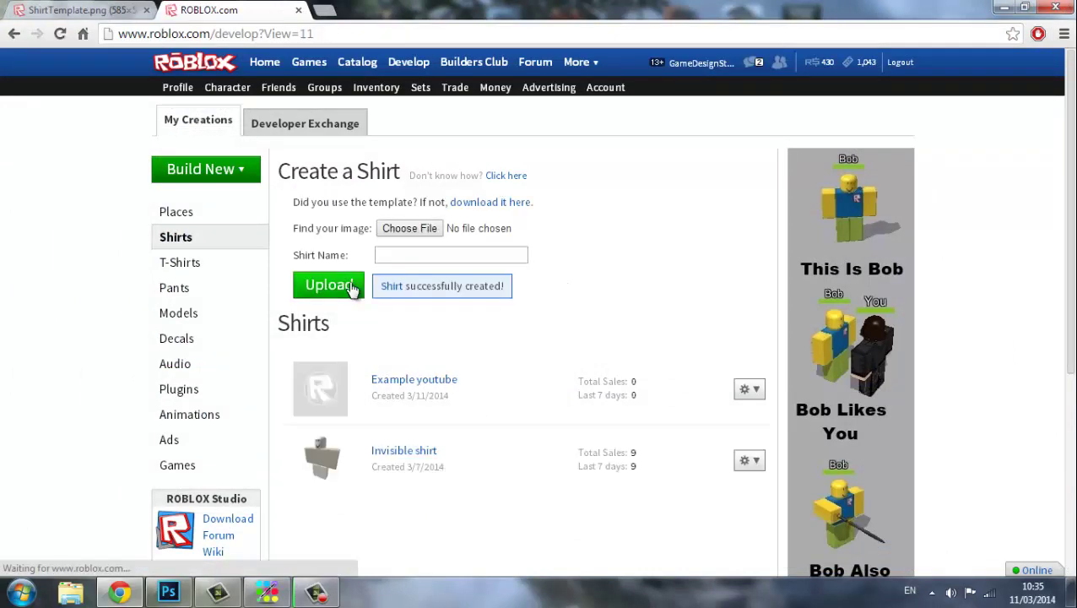
Step: Open the configuration page of the Example youtube shirt and go to its sale settings
left_click(757, 396)
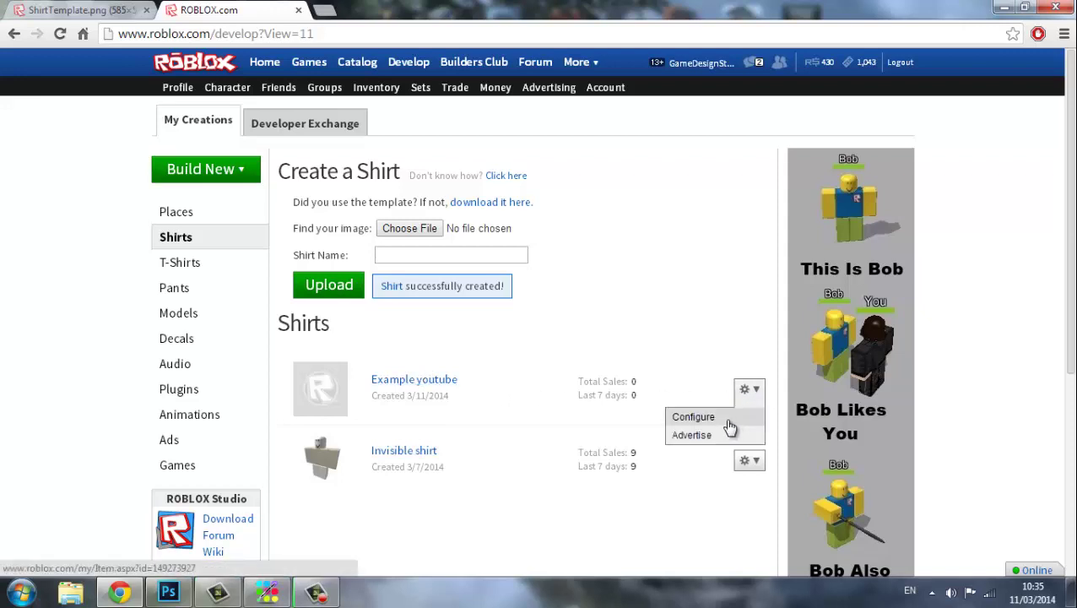
left_click(727, 422)
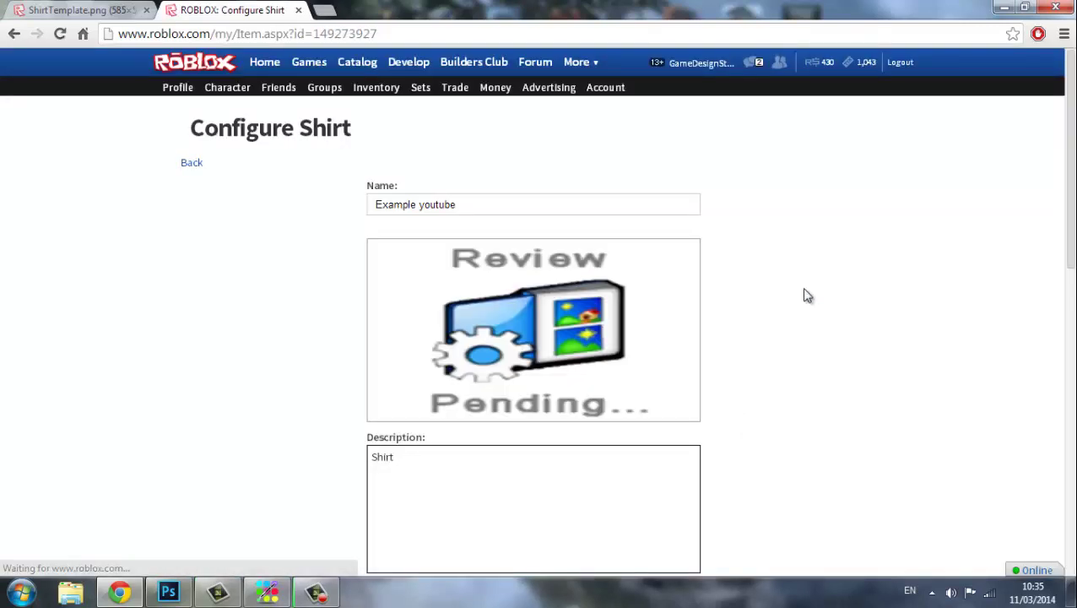
scroll(806, 295, "down", 5)
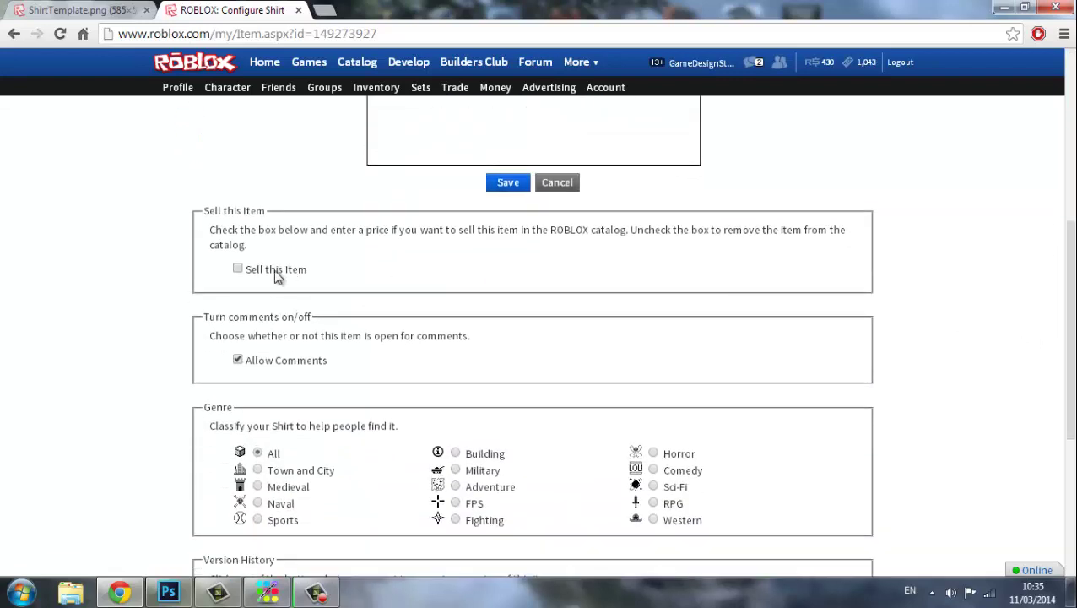
Step: Try putting the shirt on sale for both ROBUX and Tickets
left_click(277, 270)
left_click(430, 299)
left_click(514, 296)
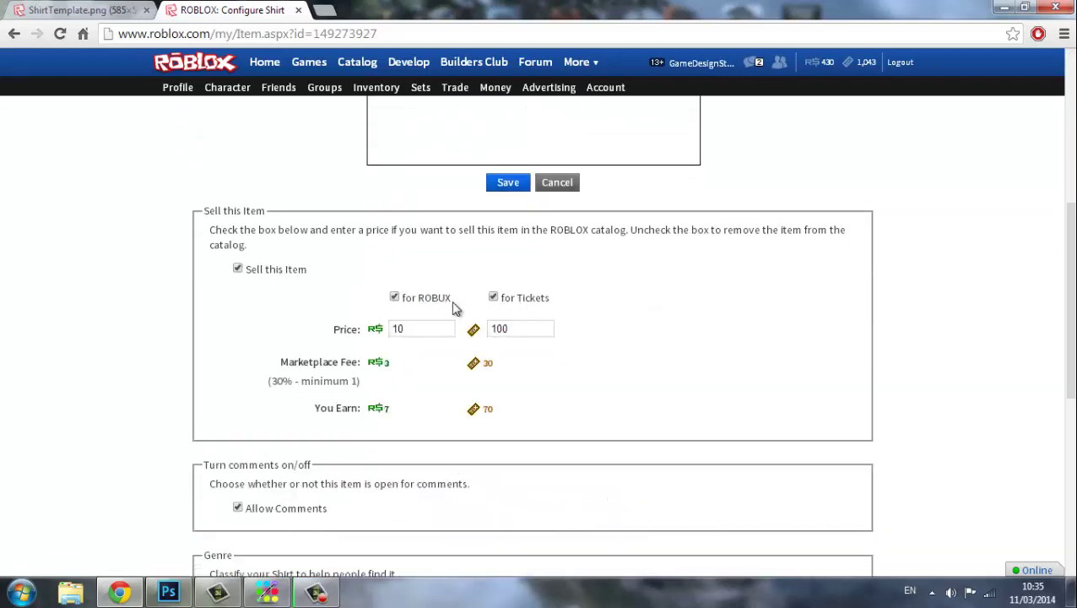
left_click(502, 299)
left_click(426, 299)
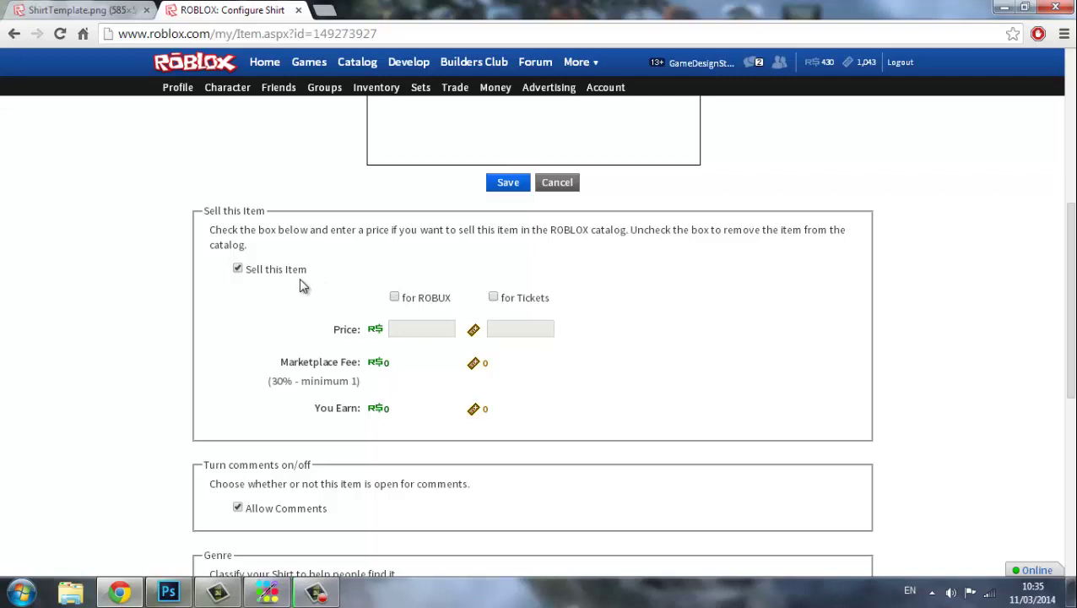
left_click(294, 270)
left_click_drag(1069, 326, 1068, 420)
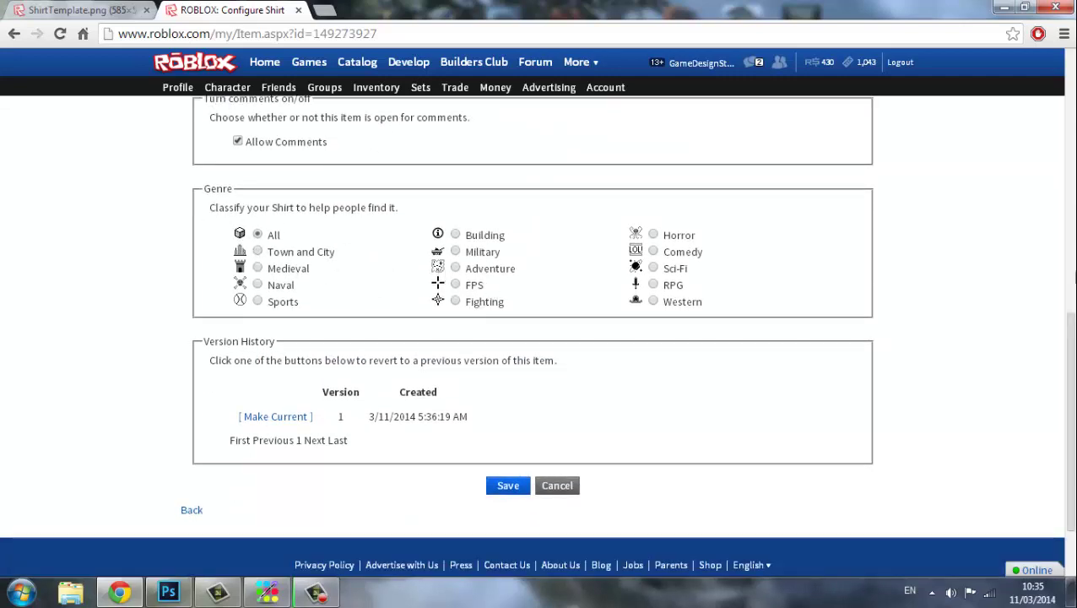
left_click_drag(1069, 336, 1061, 103)
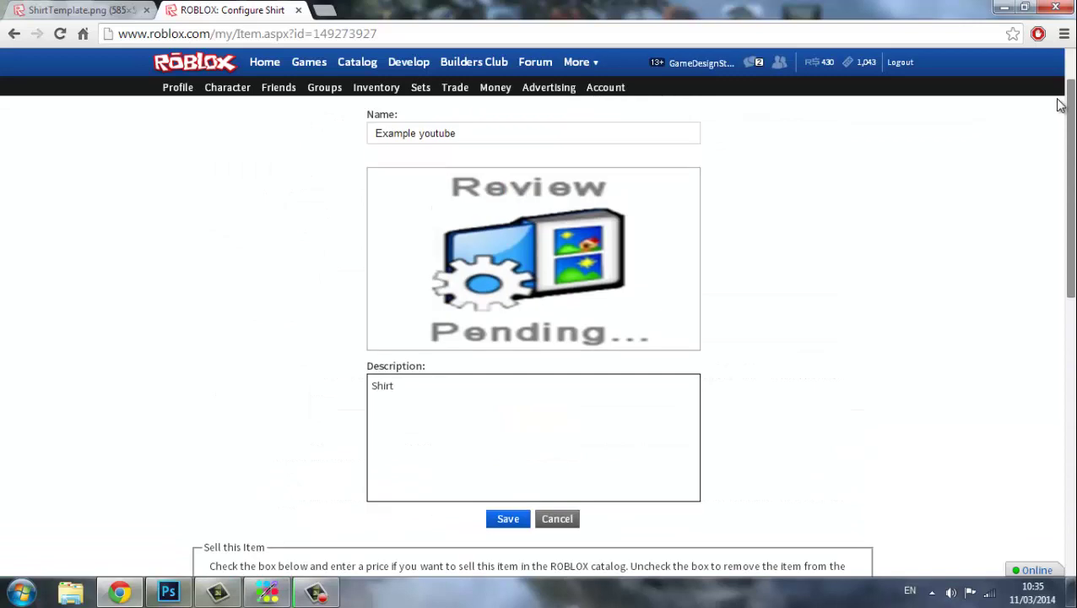
Step: View the group's page in the Roblox Groups section and close the Roblox tab
left_click(313, 88)
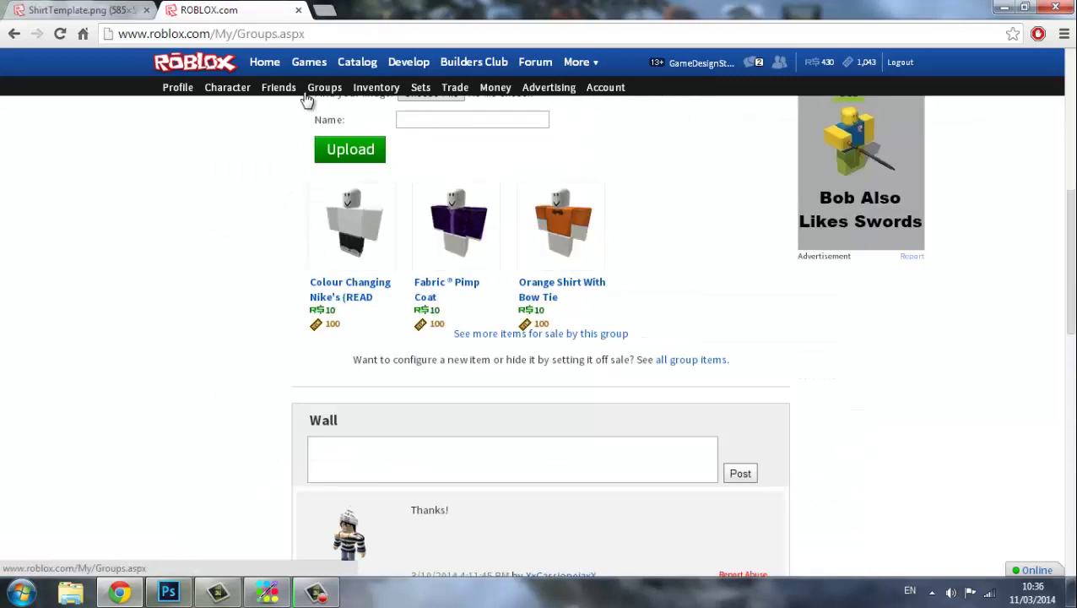
left_click(298, 11)
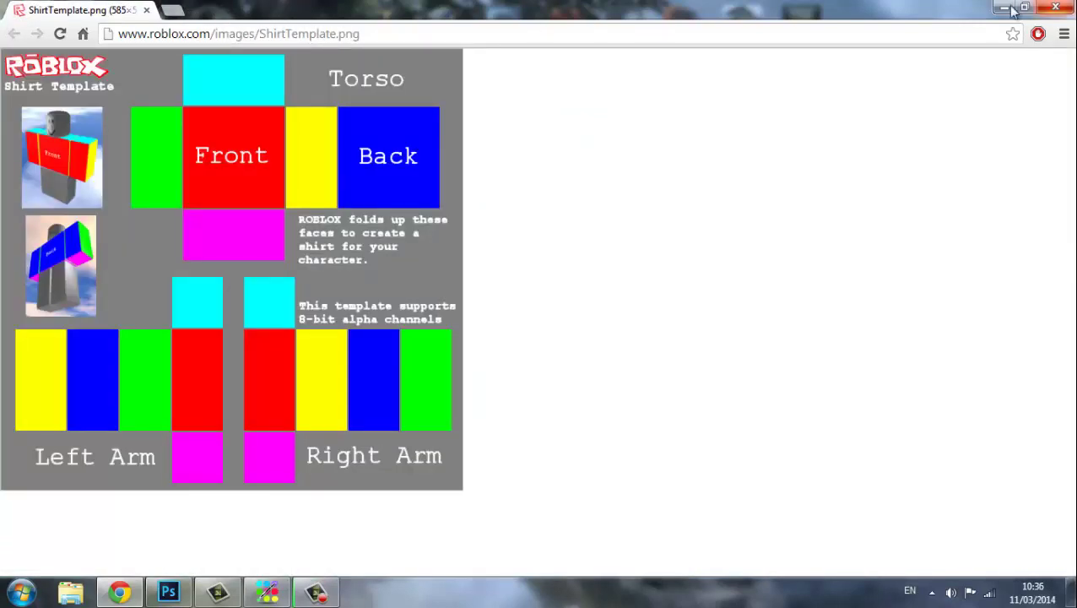
Step: Load the geekings Twitch channel in a new browser tab and return to the blank tab beside it
left_click(173, 10)
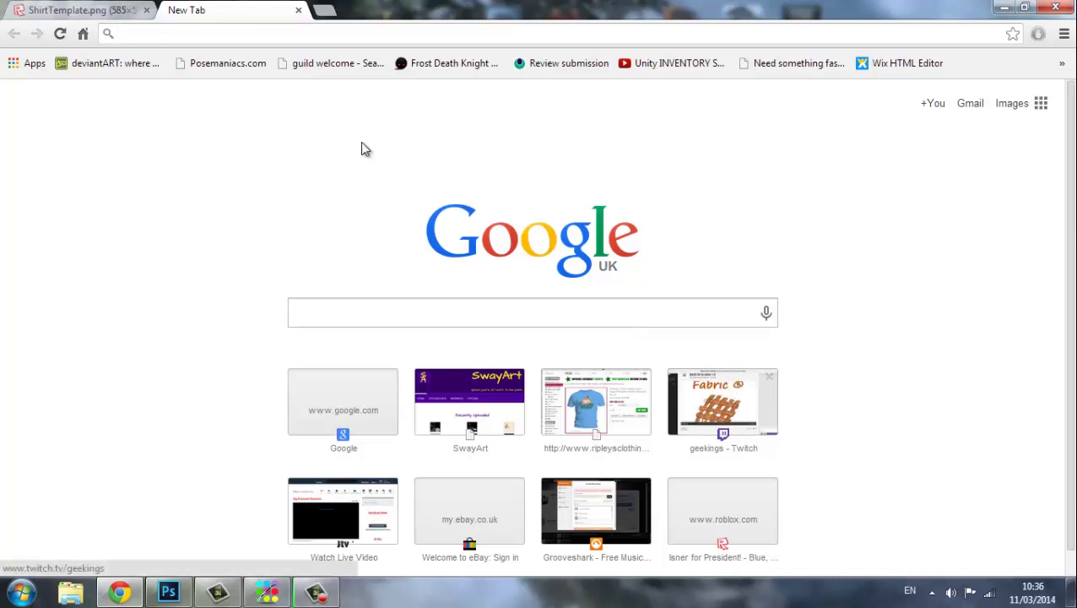
left_click(322, 11)
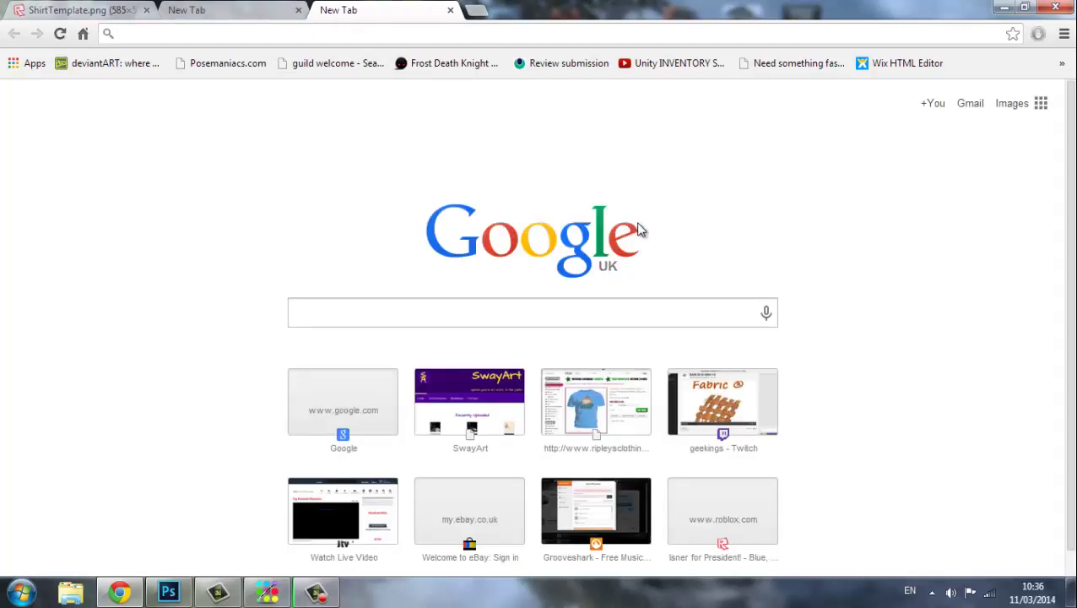
left_click(726, 398)
left_click(273, 10)
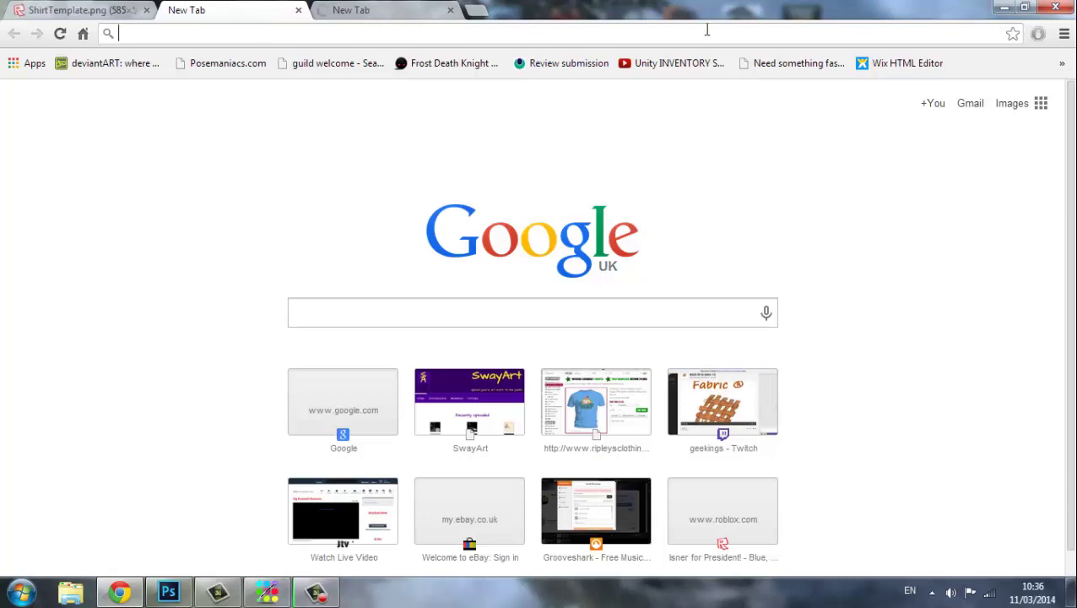
Step: Minimize the browser and switch back to the purple shirt template in Photoshop
left_click(1004, 7)
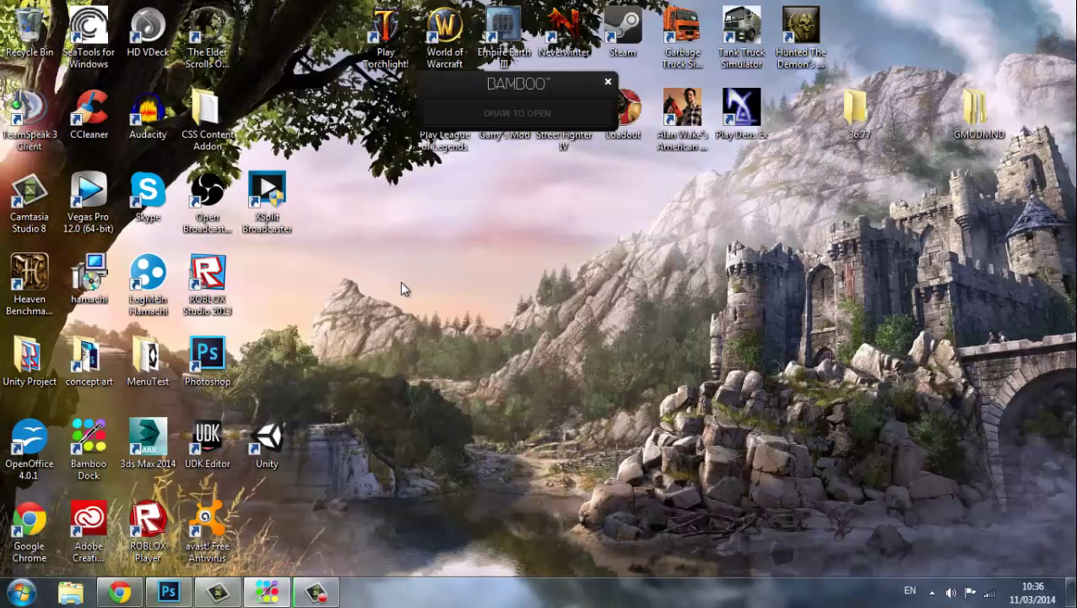
left_click(168, 591)
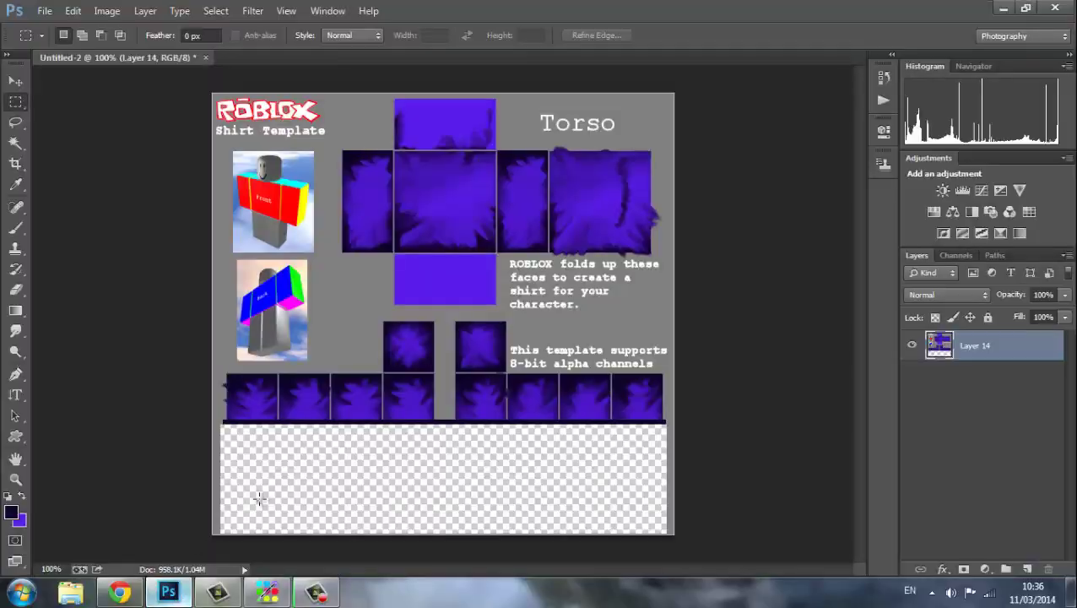
left_click(316, 592)
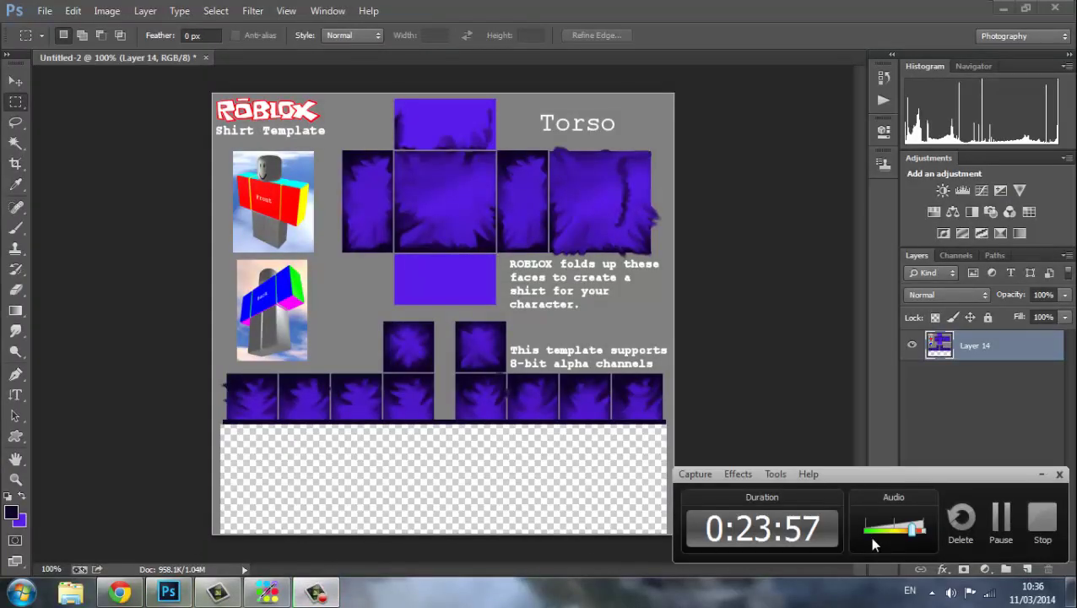